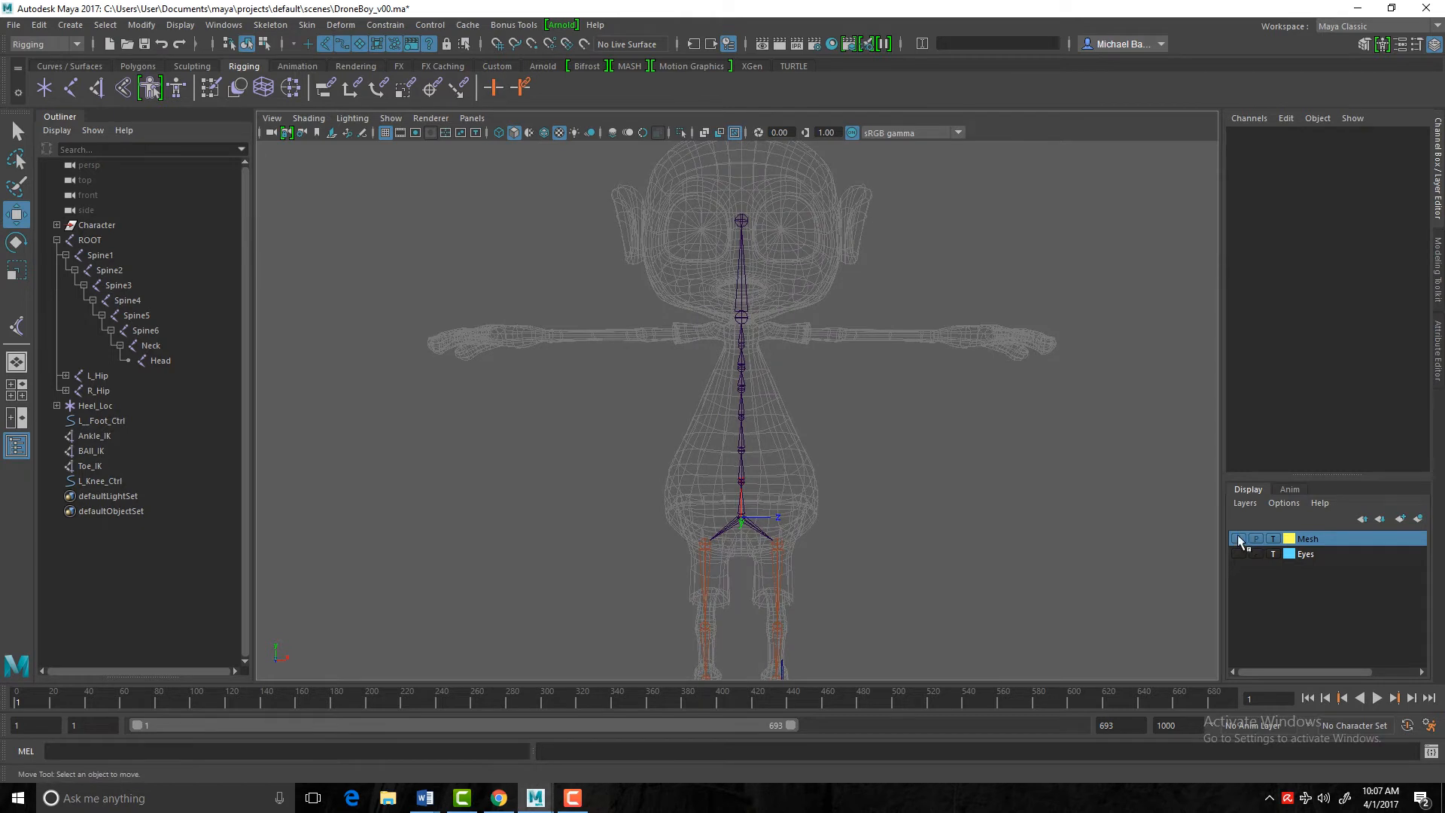
Set the Mesh layer's display type to Reference and turn on the visibility of the Eyes and Mesh layers
left_click(1272, 539)
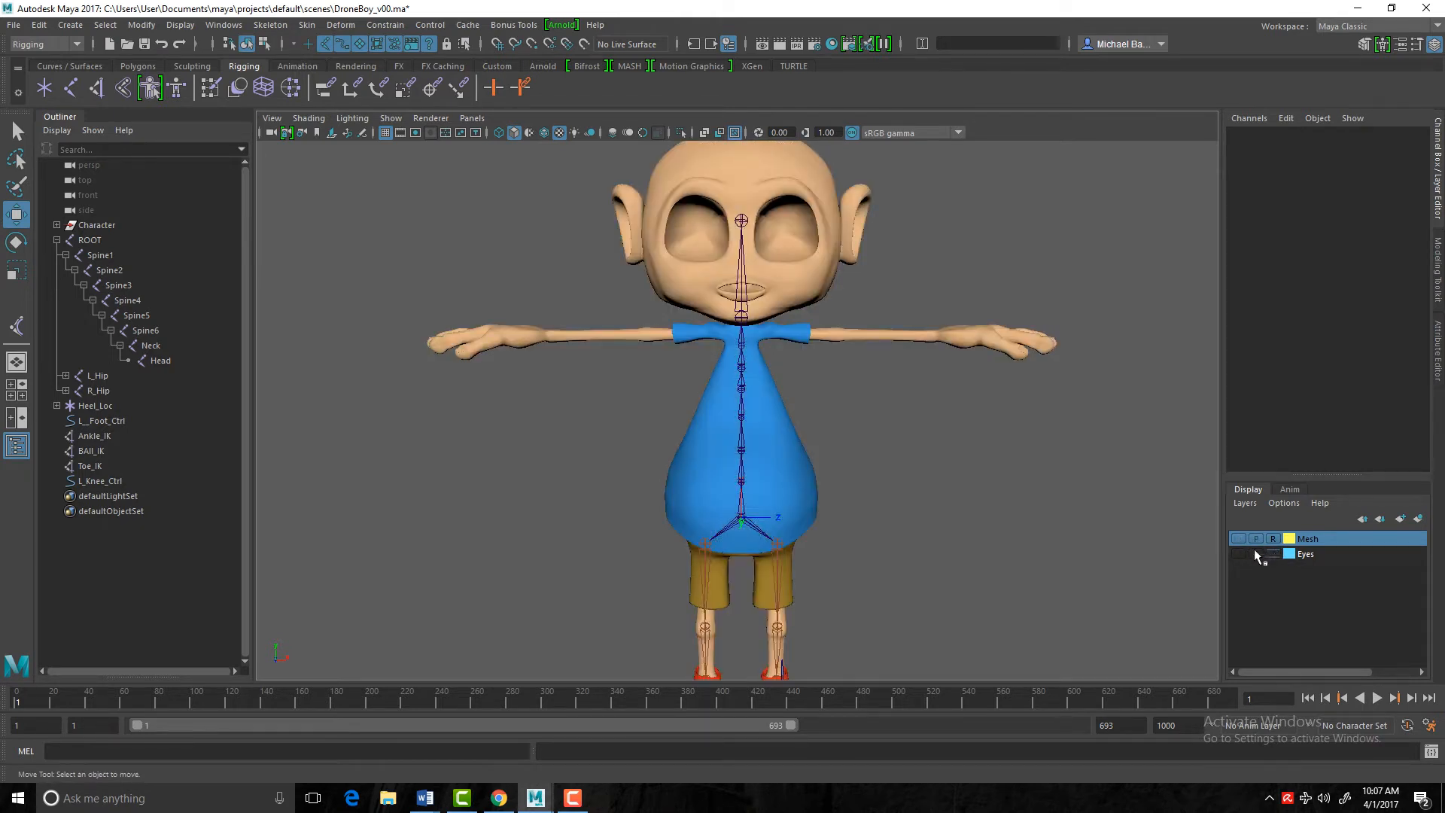
left_click(1238, 552)
left_click(1240, 539)
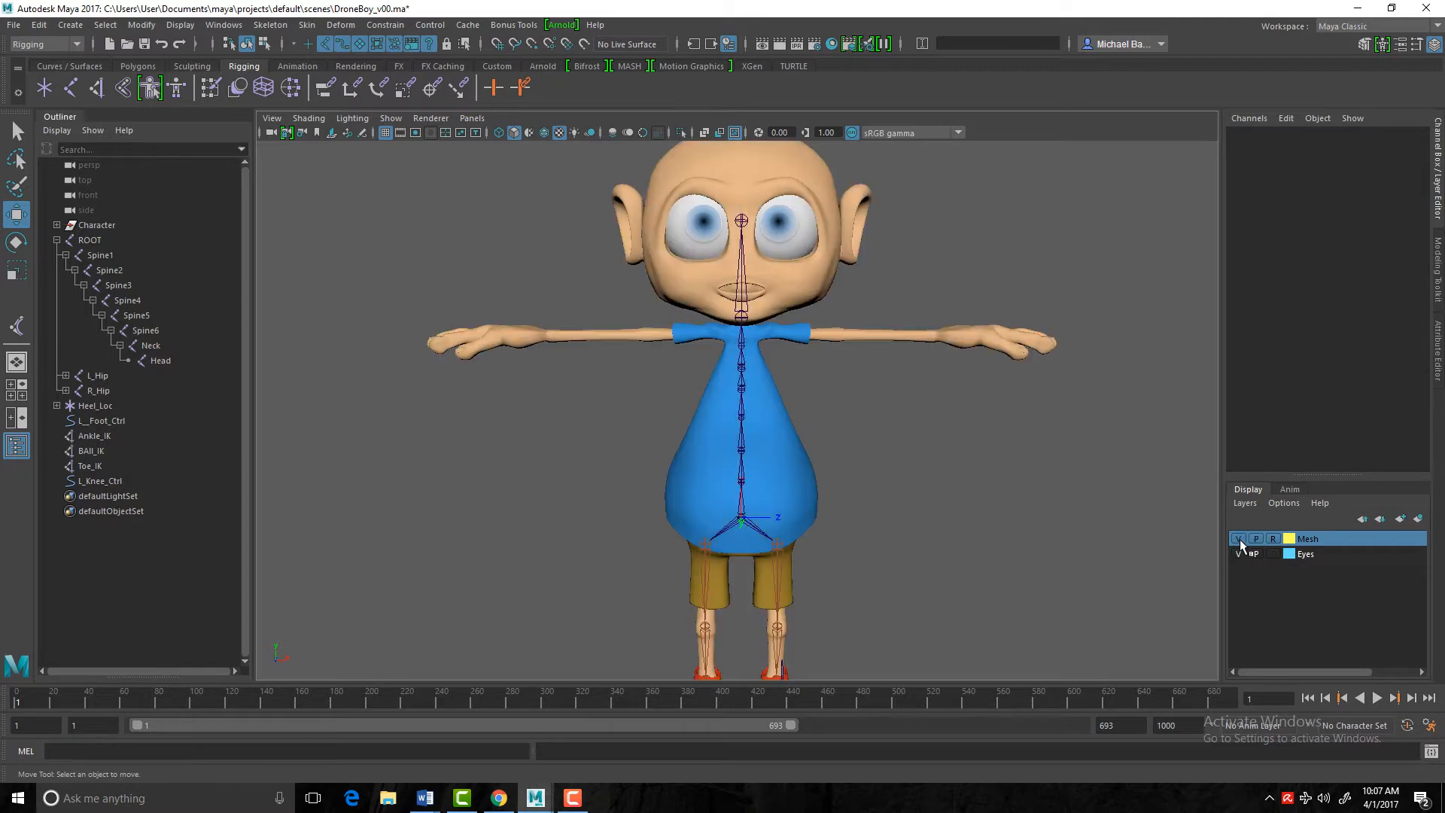
Hide the Mesh and Eyes layers so that only the skeleton and rig controls are displayed
left_click_drag(888, 474, 802, 490, "alt")
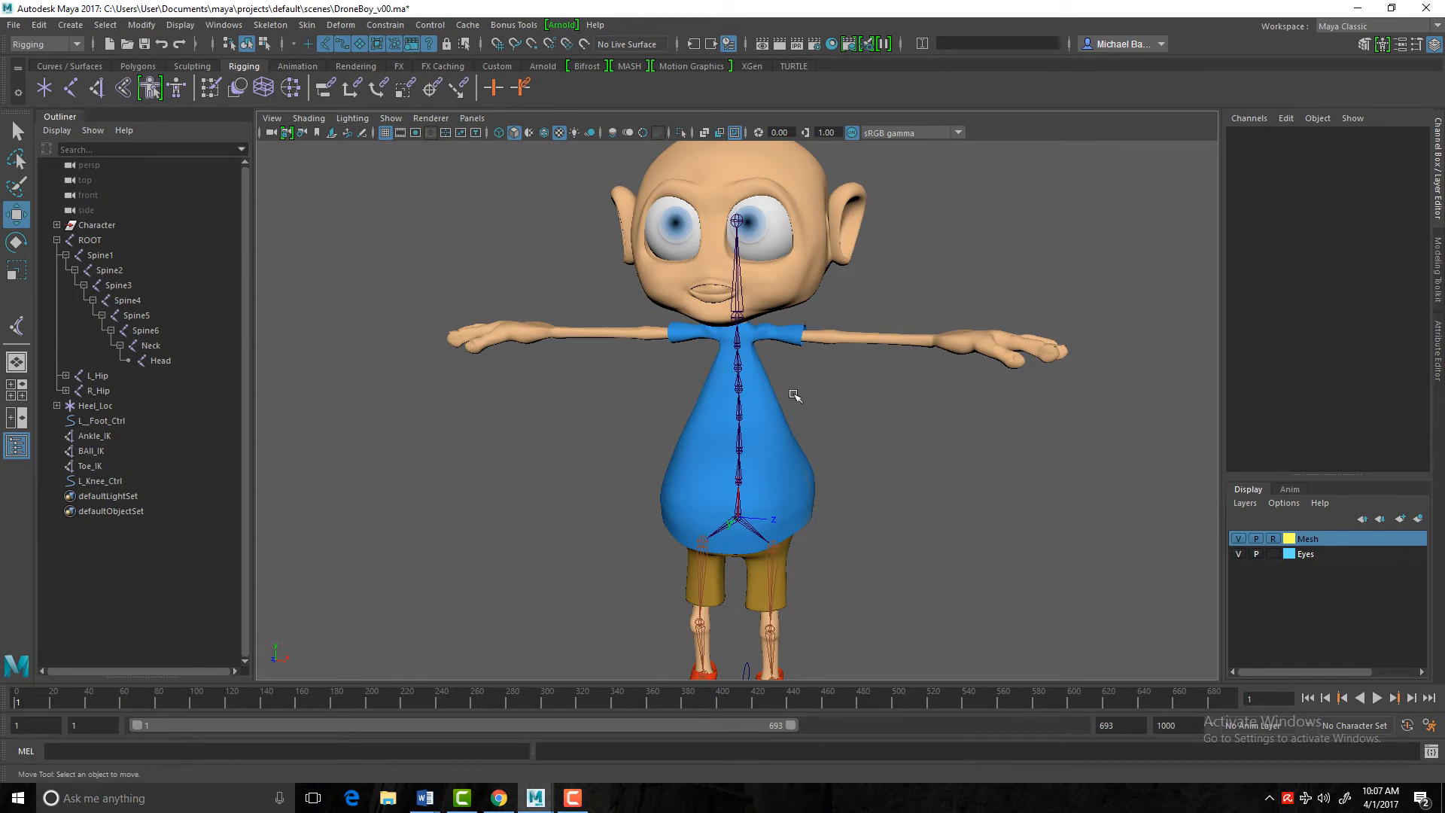
mouse_move(906, 451)
left_mouse_down("alt")
mouse_move(890, 429)
mouse_move(914, 430)
mouse_move(881, 442)
mouse_move(933, 447)
left_mouse_up("alt")
left_click(1238, 538)
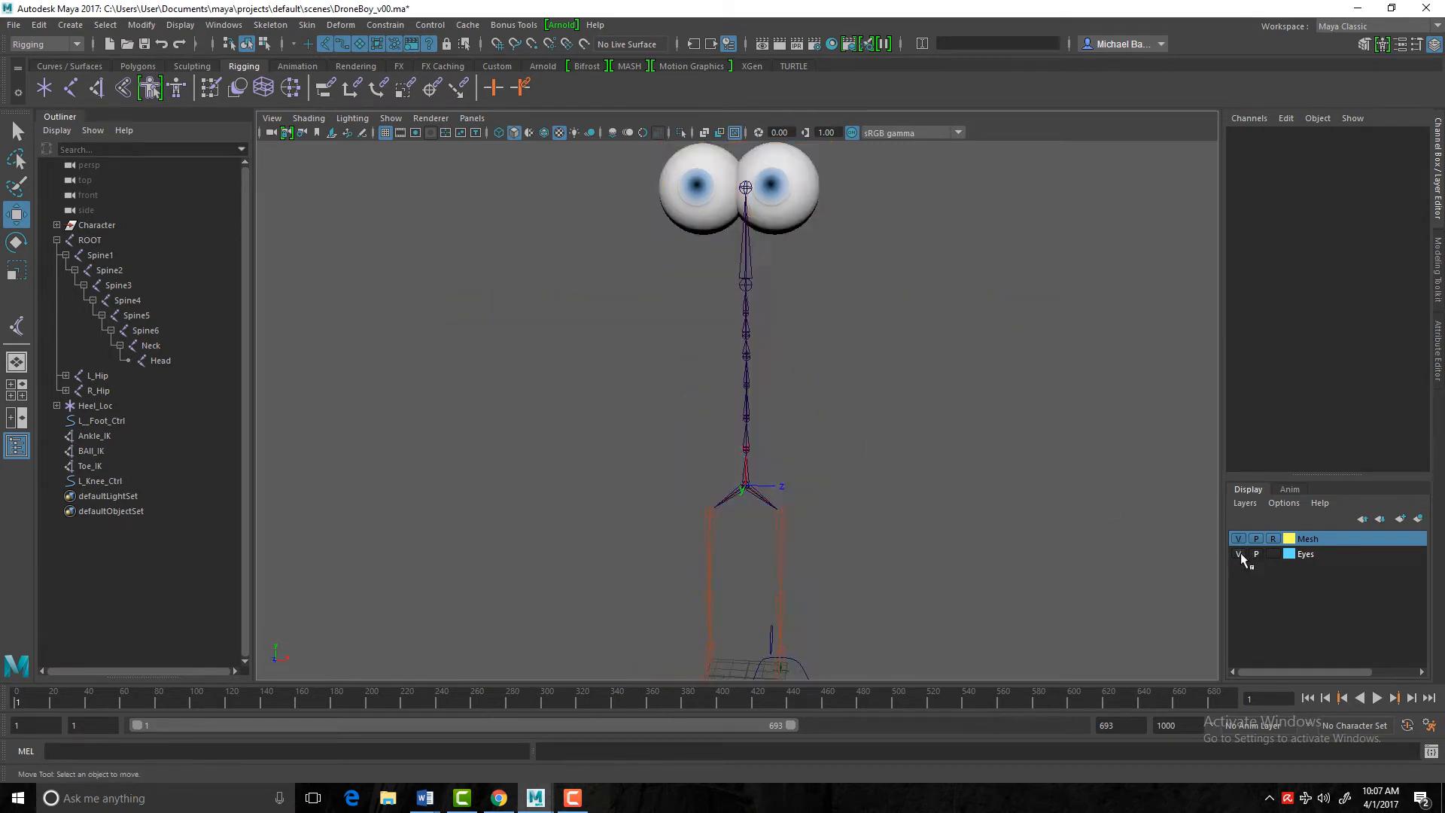
left_click(1238, 554)
Open the options of the IK Spline Handle tool and reset them to their defaults
left_click_drag(927, 576, 680, 326, "alt")
mouse_move(632, 496)
left_mouse_down("alt")
mouse_move(616, 487)
mouse_move(629, 480)
left_mouse_up("alt")
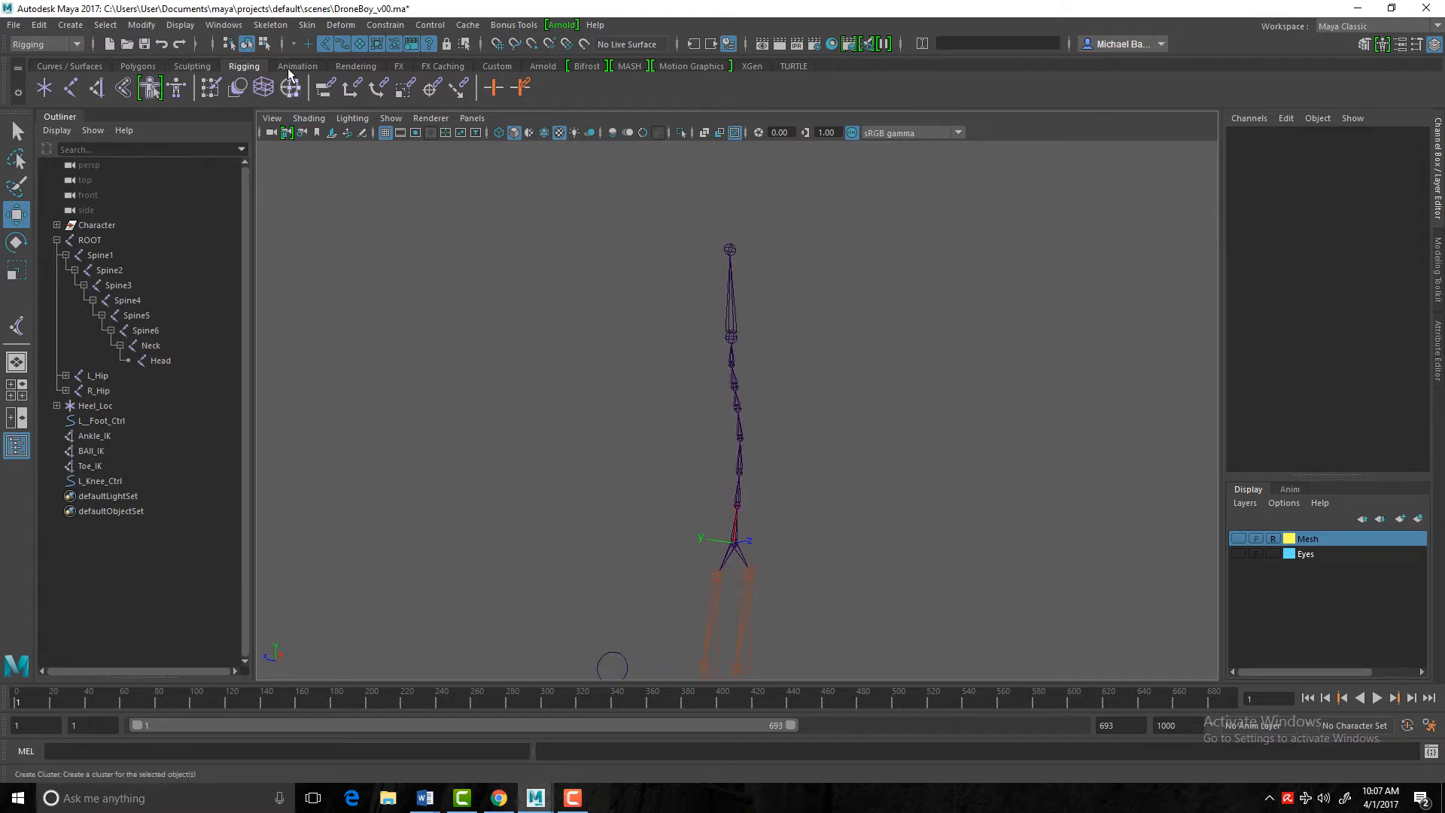
left_click(270, 25)
left_click(312, 228)
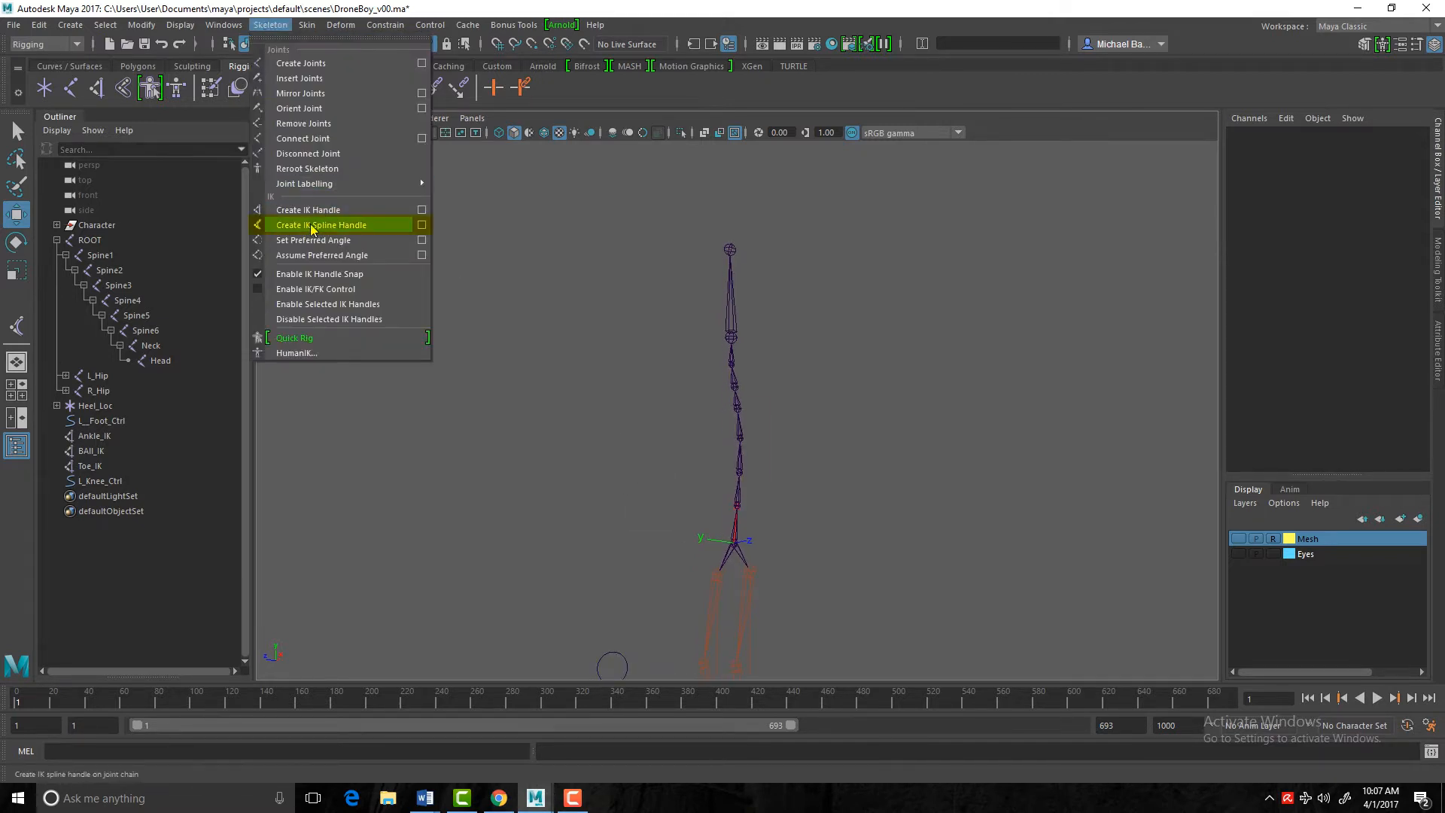
left_click(422, 225)
left_click_drag(451, 238, 450, 179)
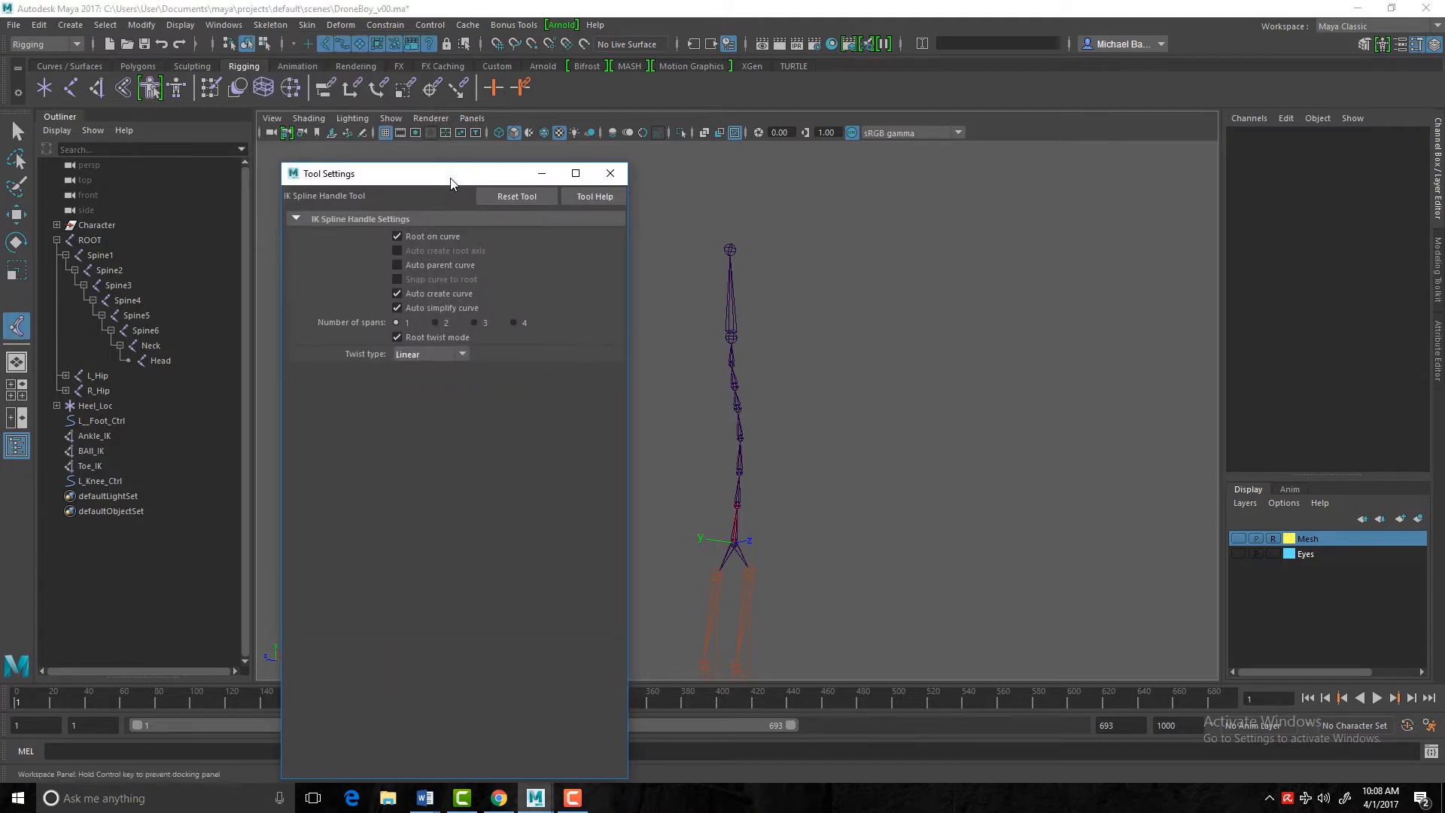
left_click(528, 198)
left_click(608, 174)
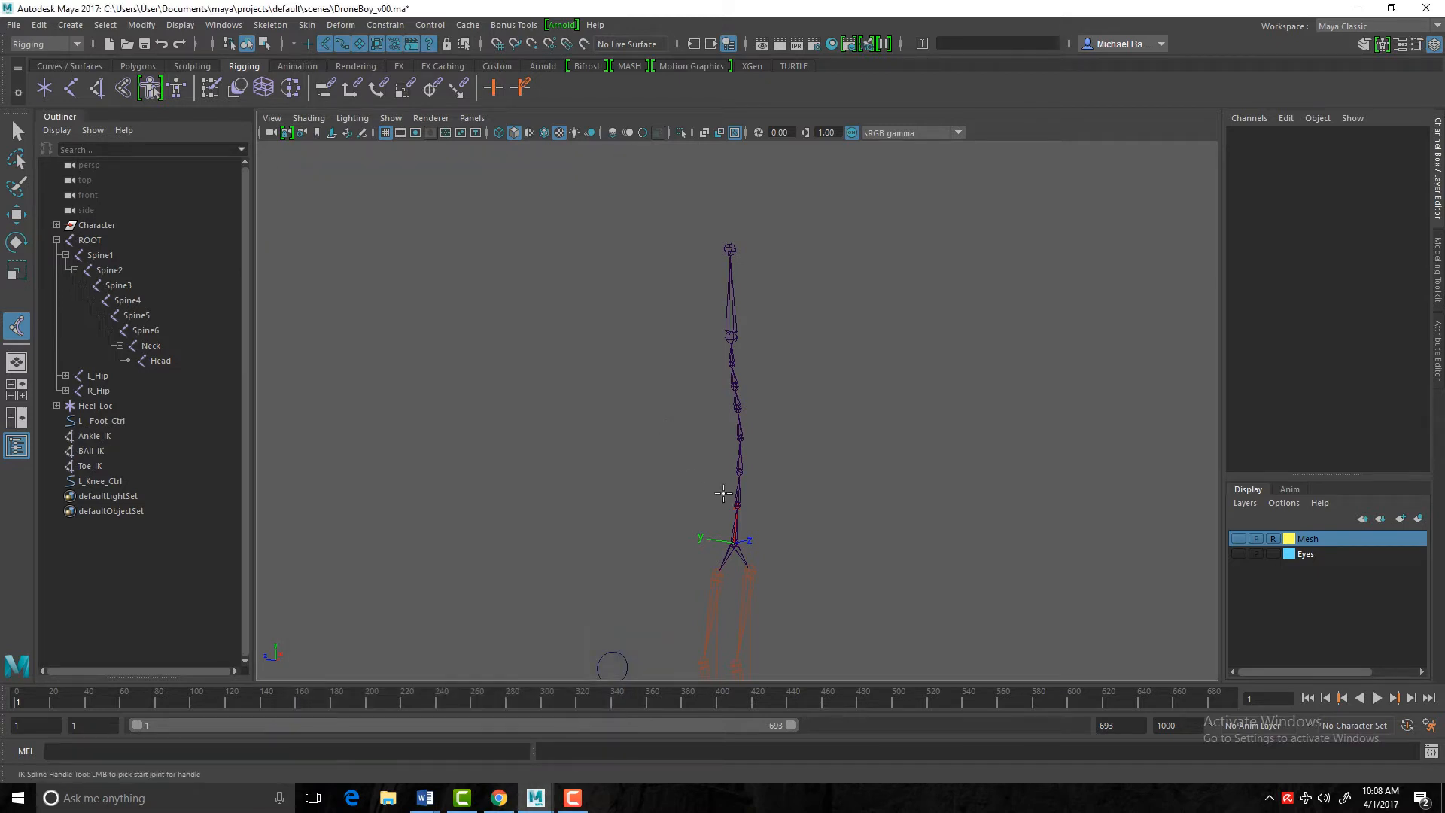
Create an IK spline handle along the spine between the Spine1 and Spine6 joints
middle_click_drag(646, 503, 627, 435, "alt")
right_click_drag(654, 462, 927, 567, "alt")
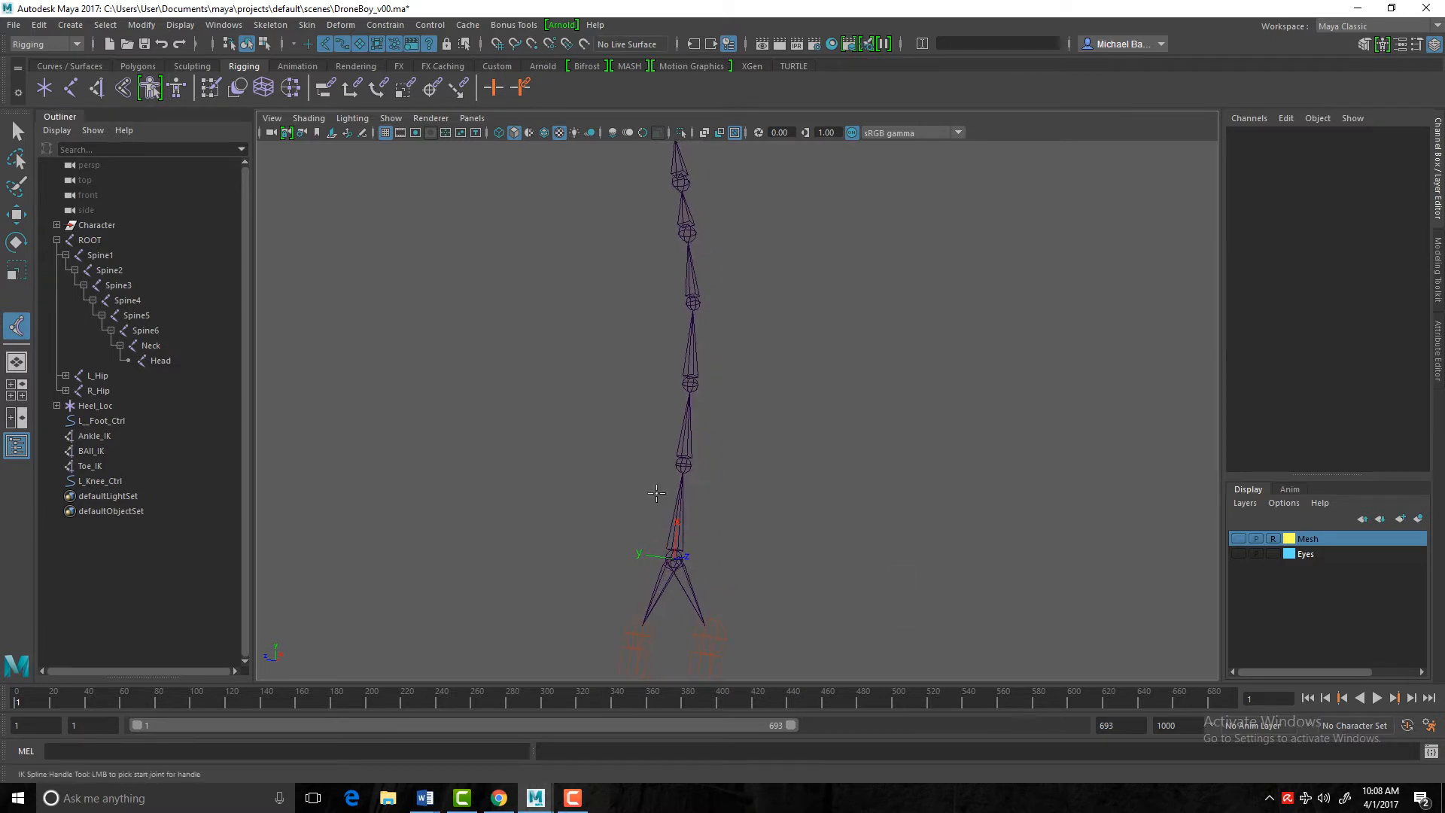
left_click(682, 463)
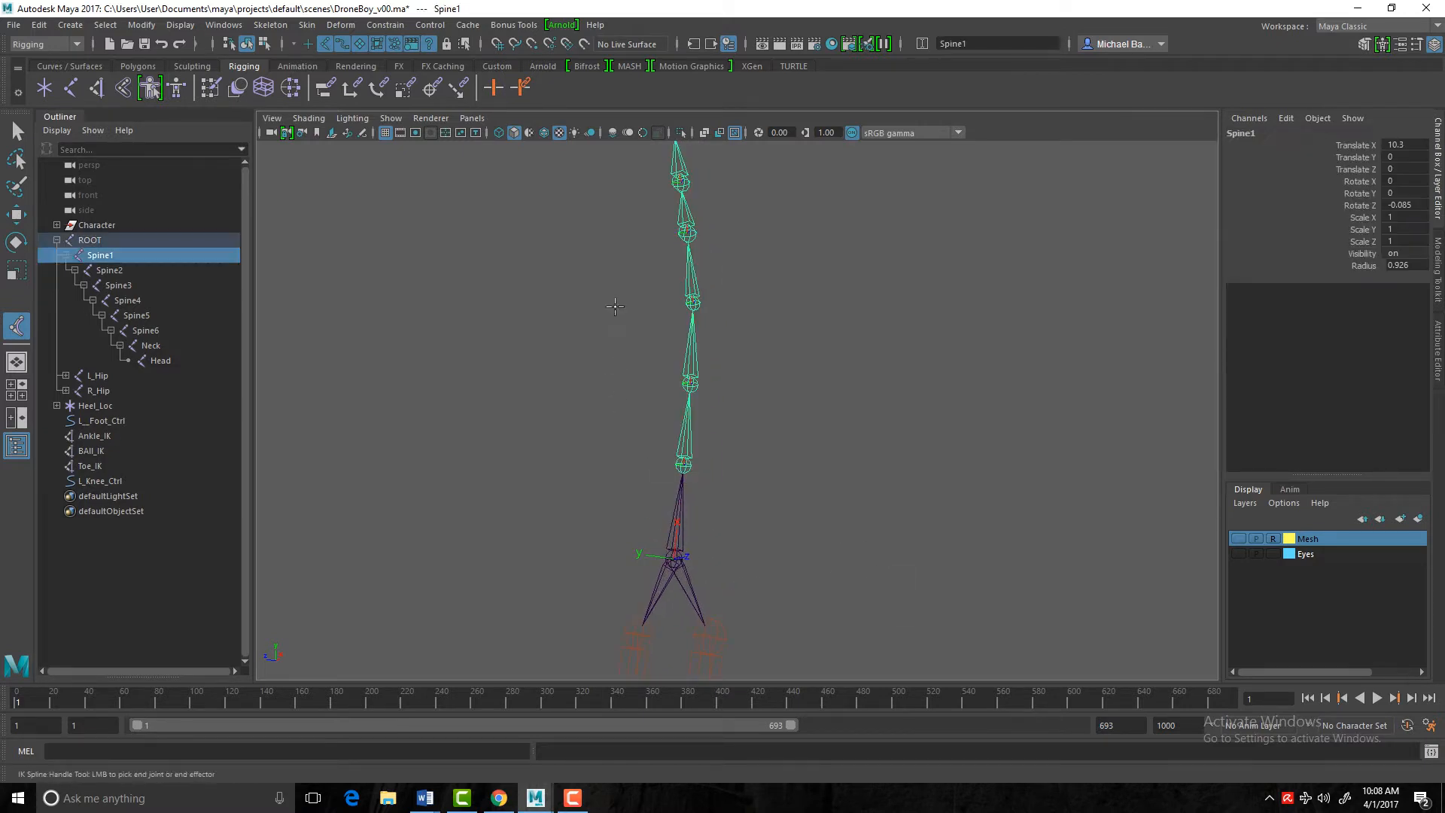
right_click_drag(616, 309, 584, 400, "alt")
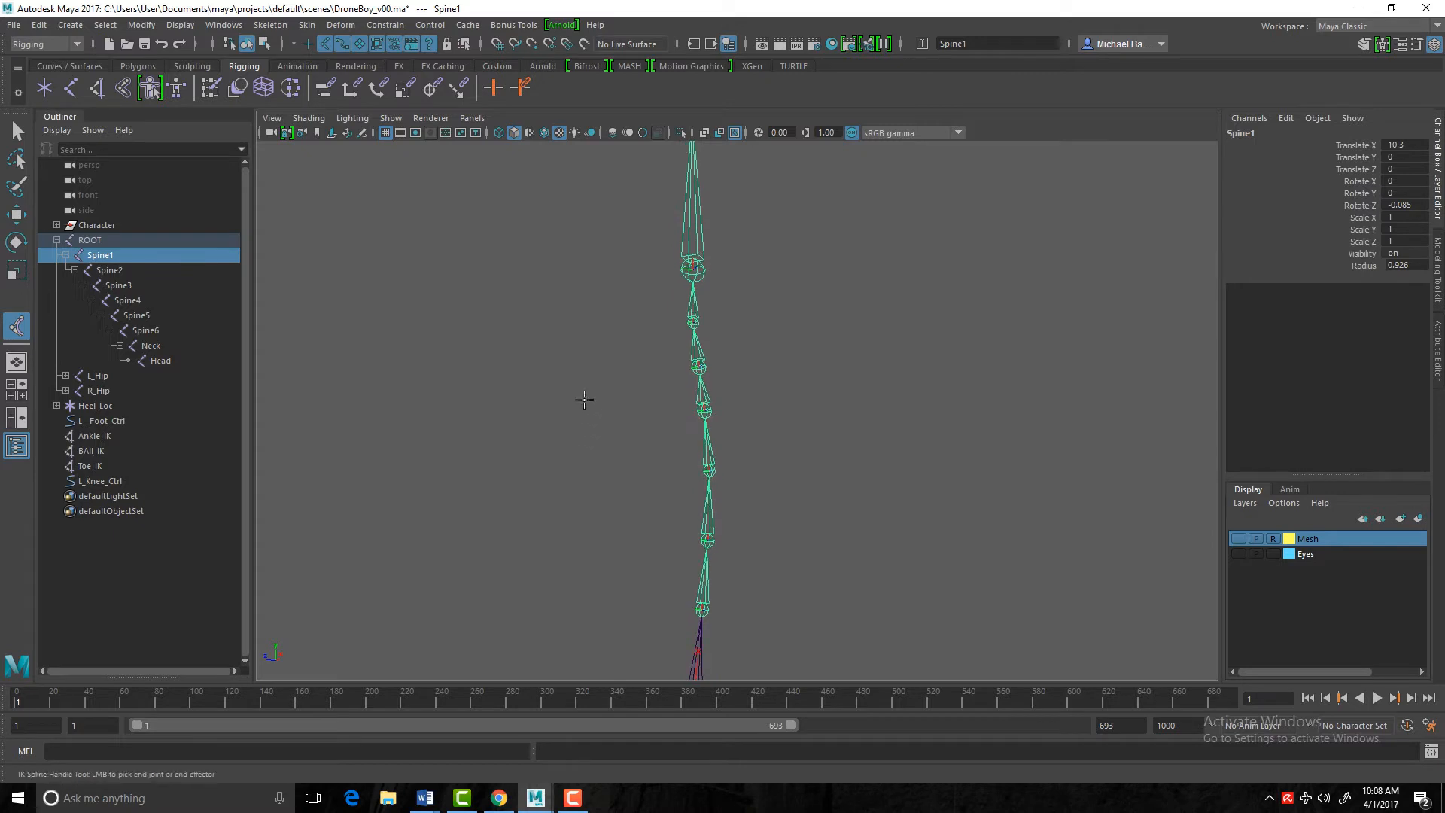
left_click(148, 331)
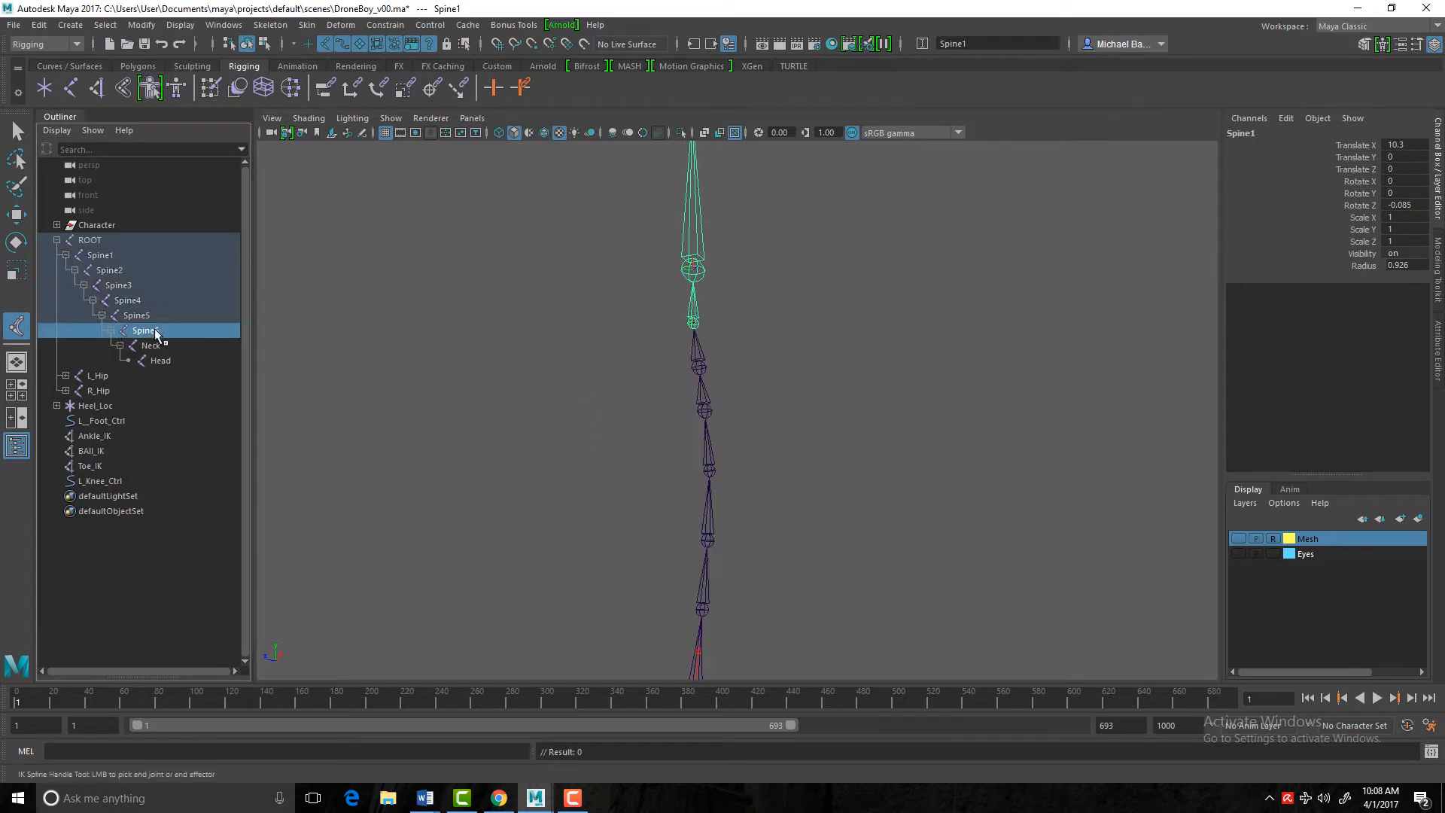
left_click(681, 322)
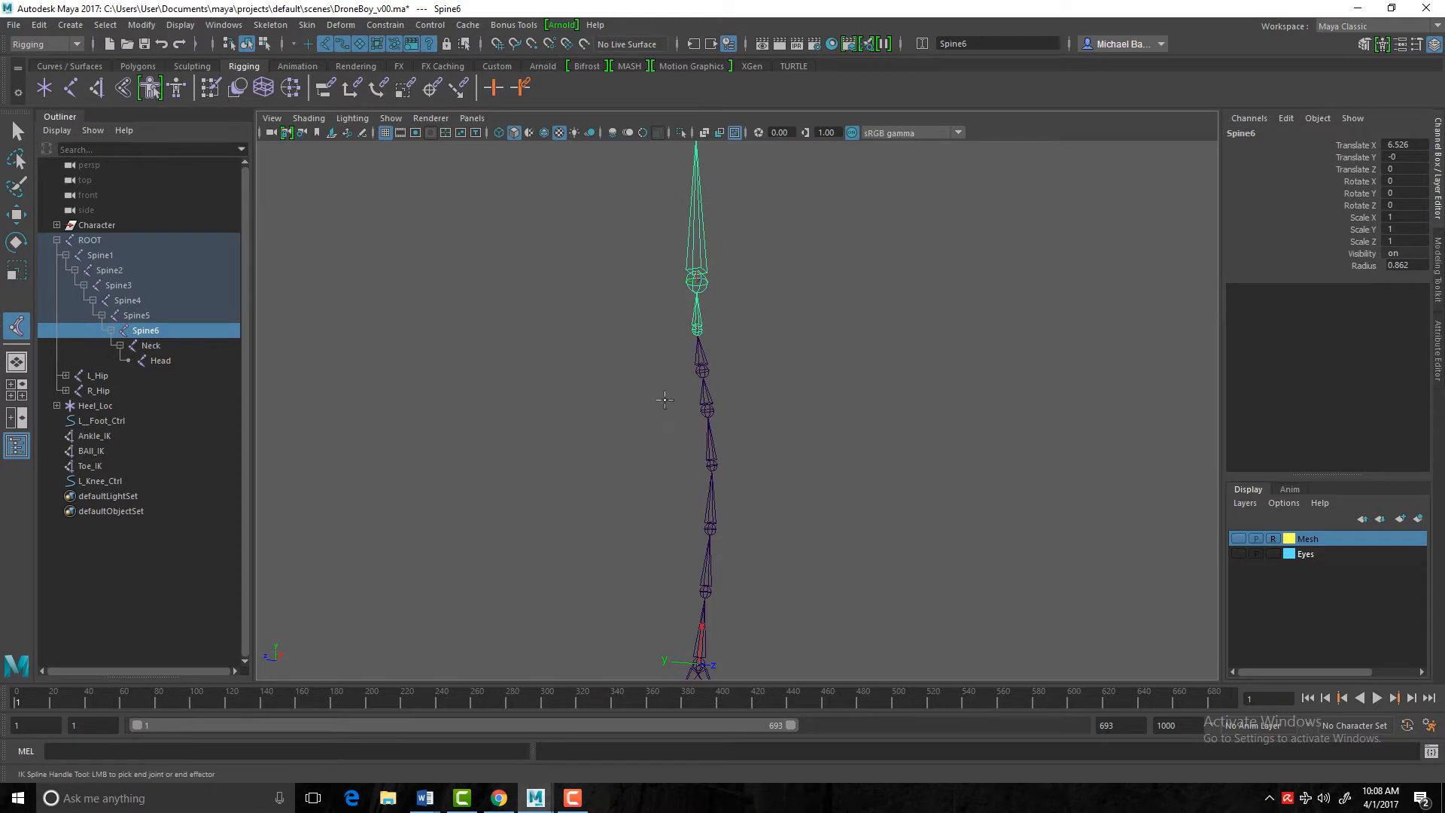
middle_click_drag(665, 399, 643, 318, "alt")
left_click(696, 495)
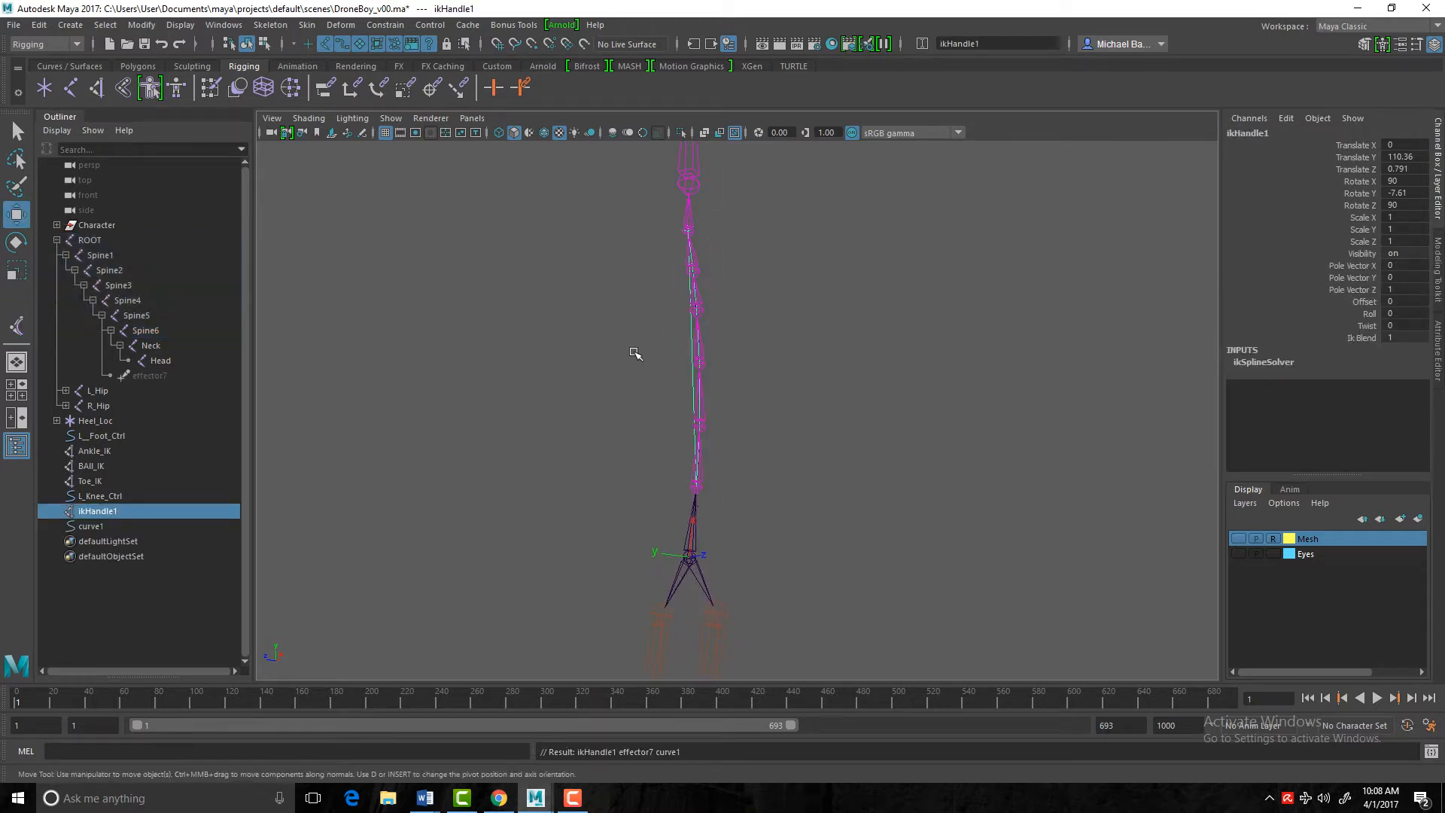
Hide the joints in the viewport to expose the IK handle and its spline curve
left_click_drag(636, 355, 606, 413, "alt")
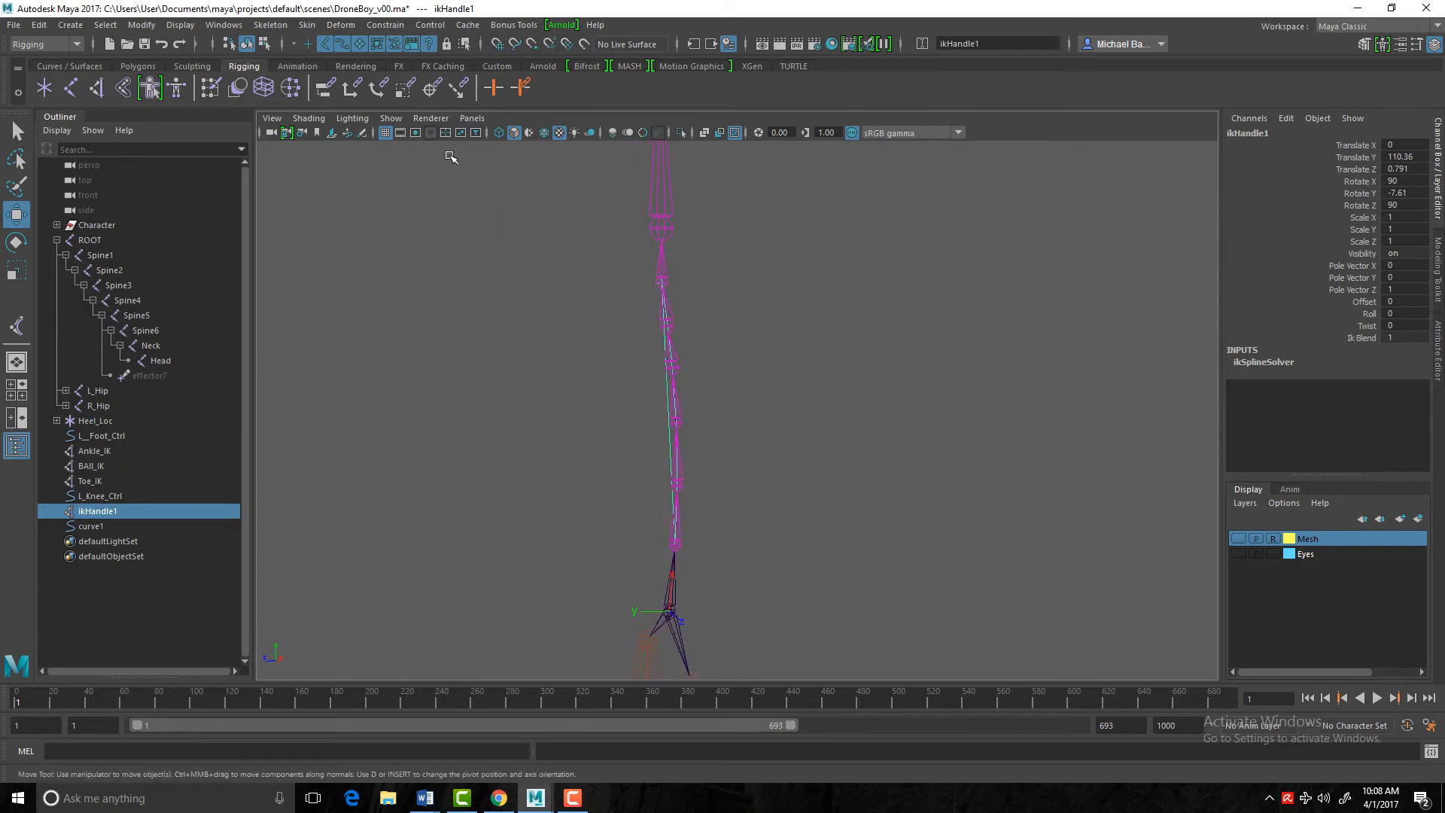
left_click(390, 118)
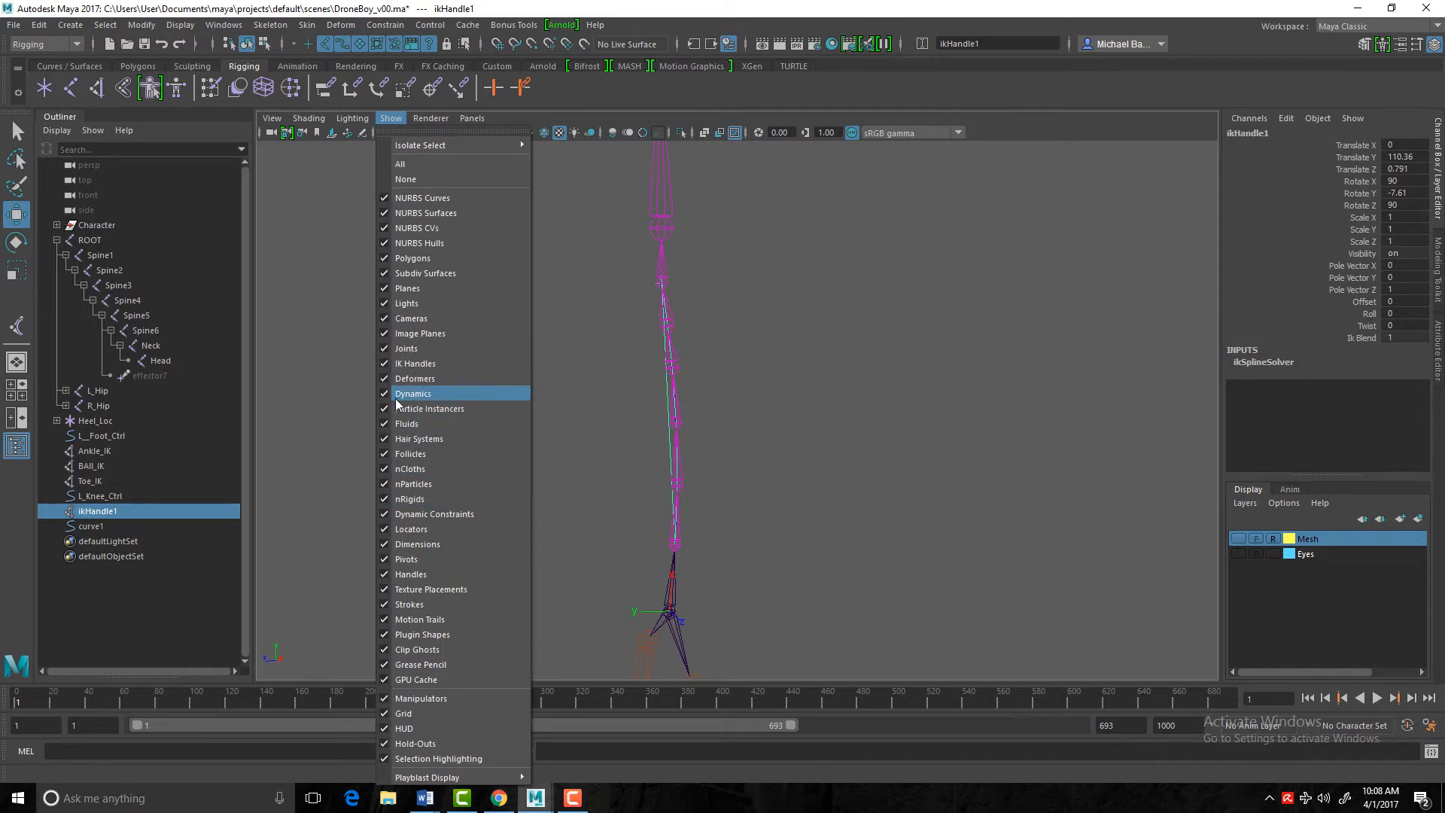
left_click(397, 348)
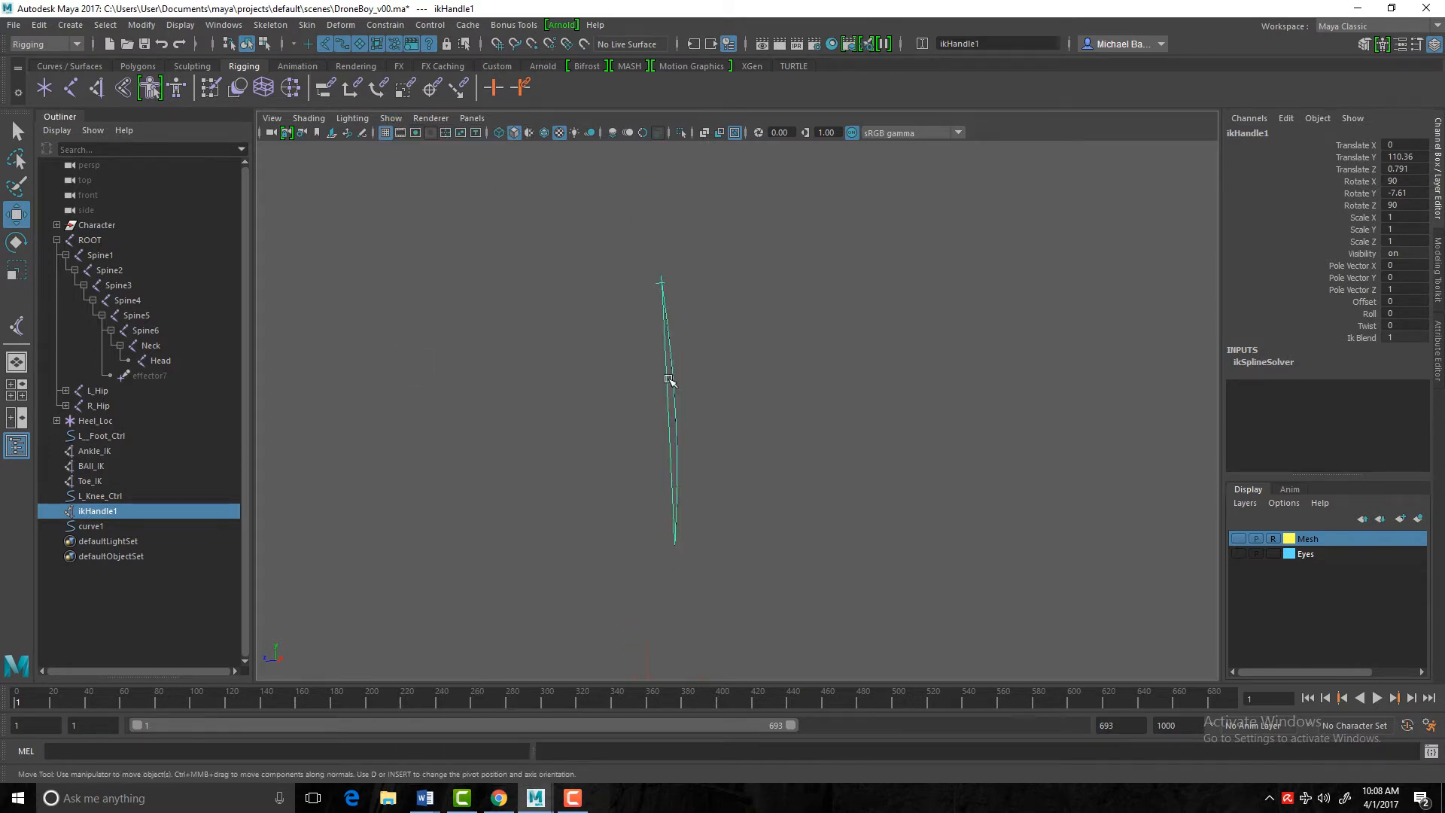
Create a cluster deformer from the upper two control vertices of the spine curve
right_click(673, 379)
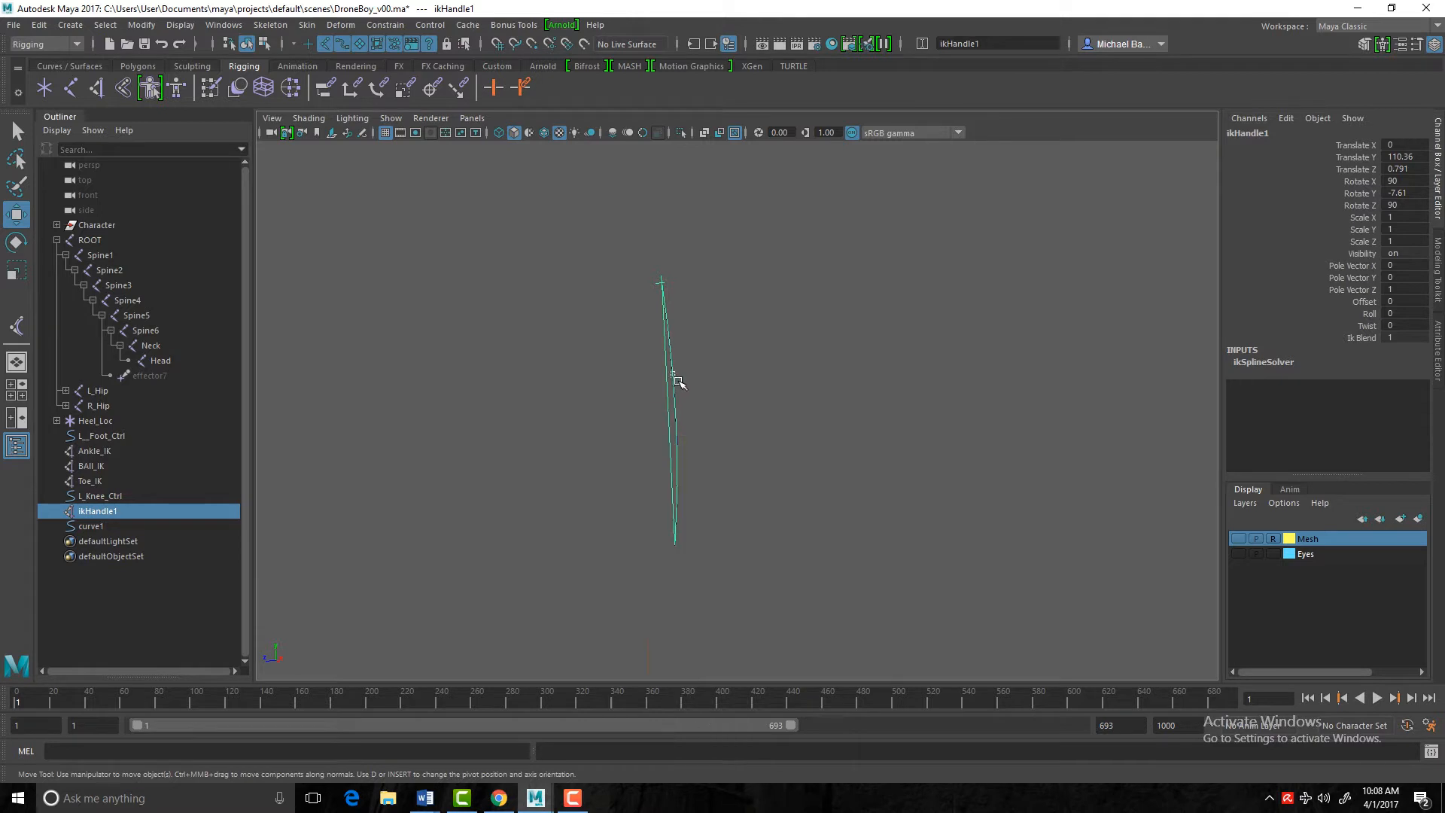
left_click(674, 380)
right_click(674, 389)
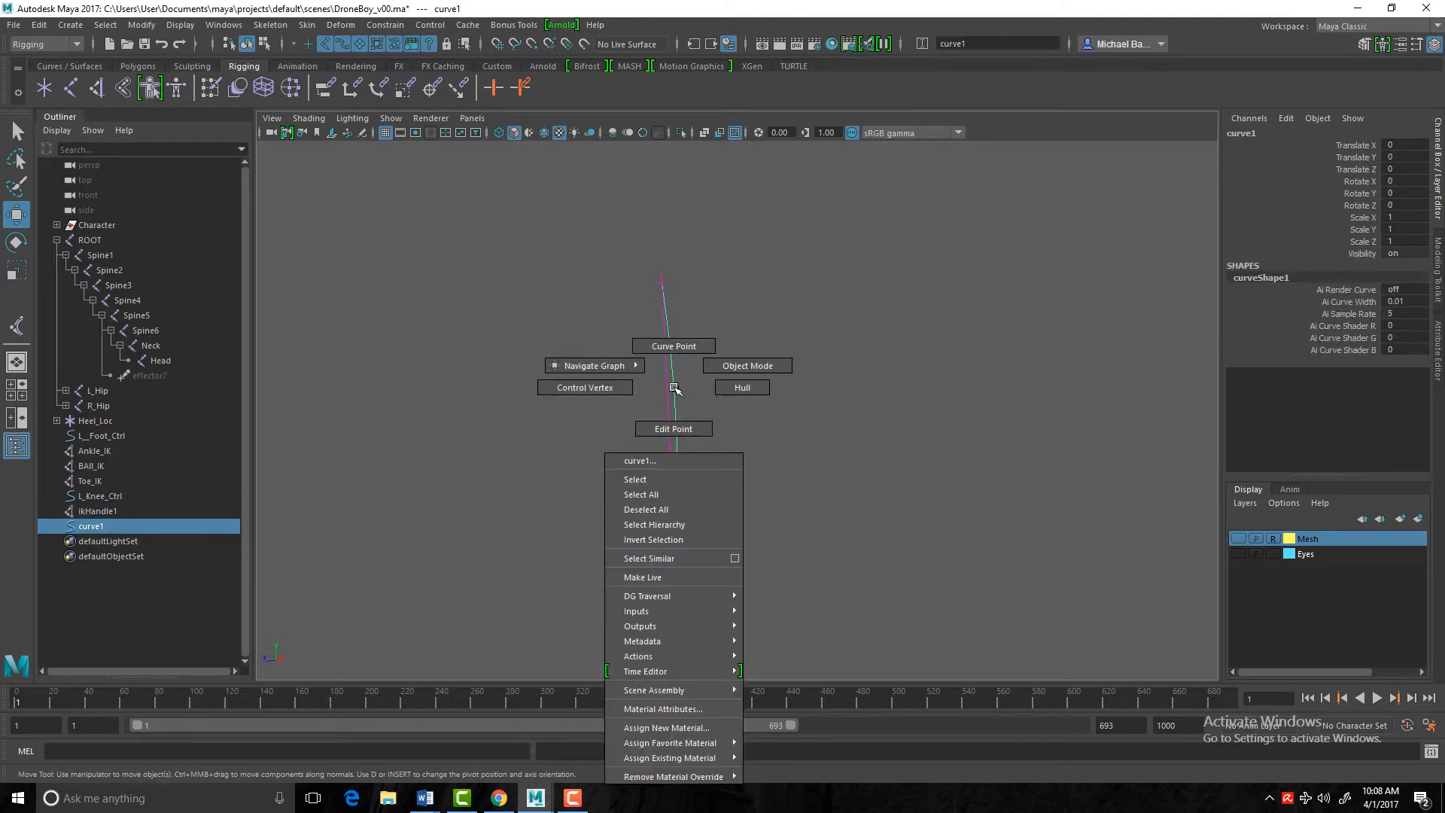
left_click(590, 387)
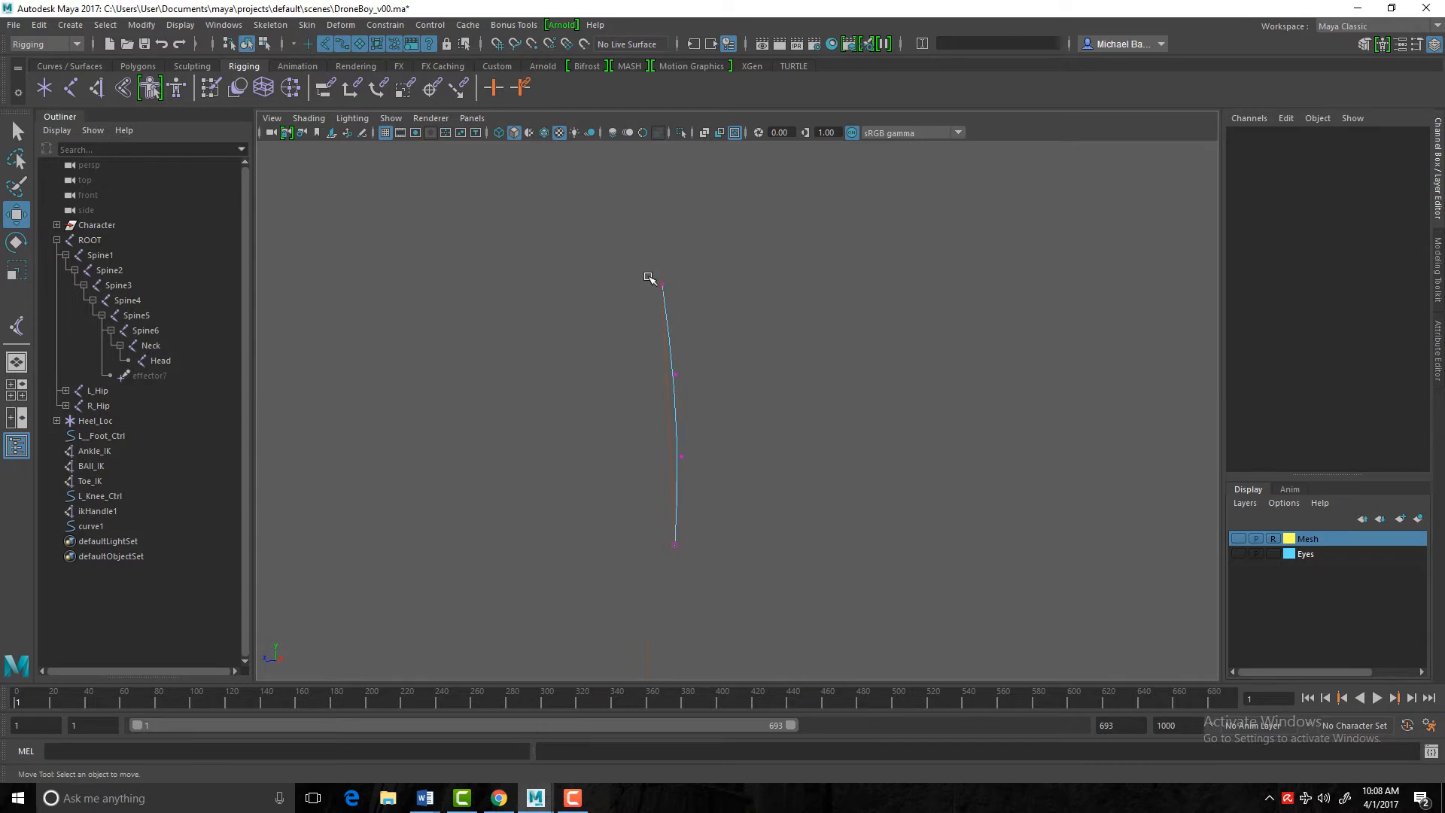
left_click_drag(649, 277, 707, 383)
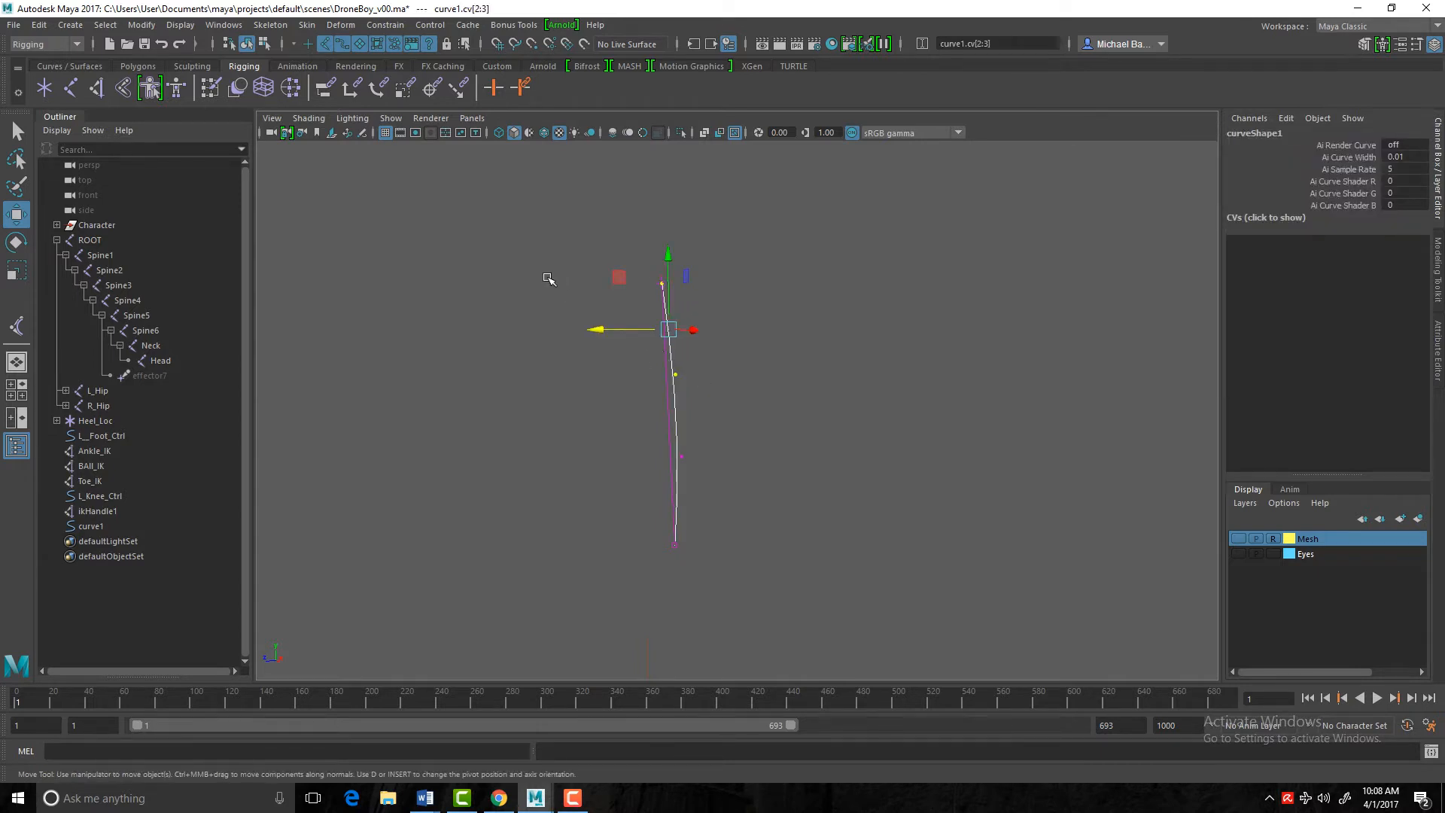
left_click(342, 25)
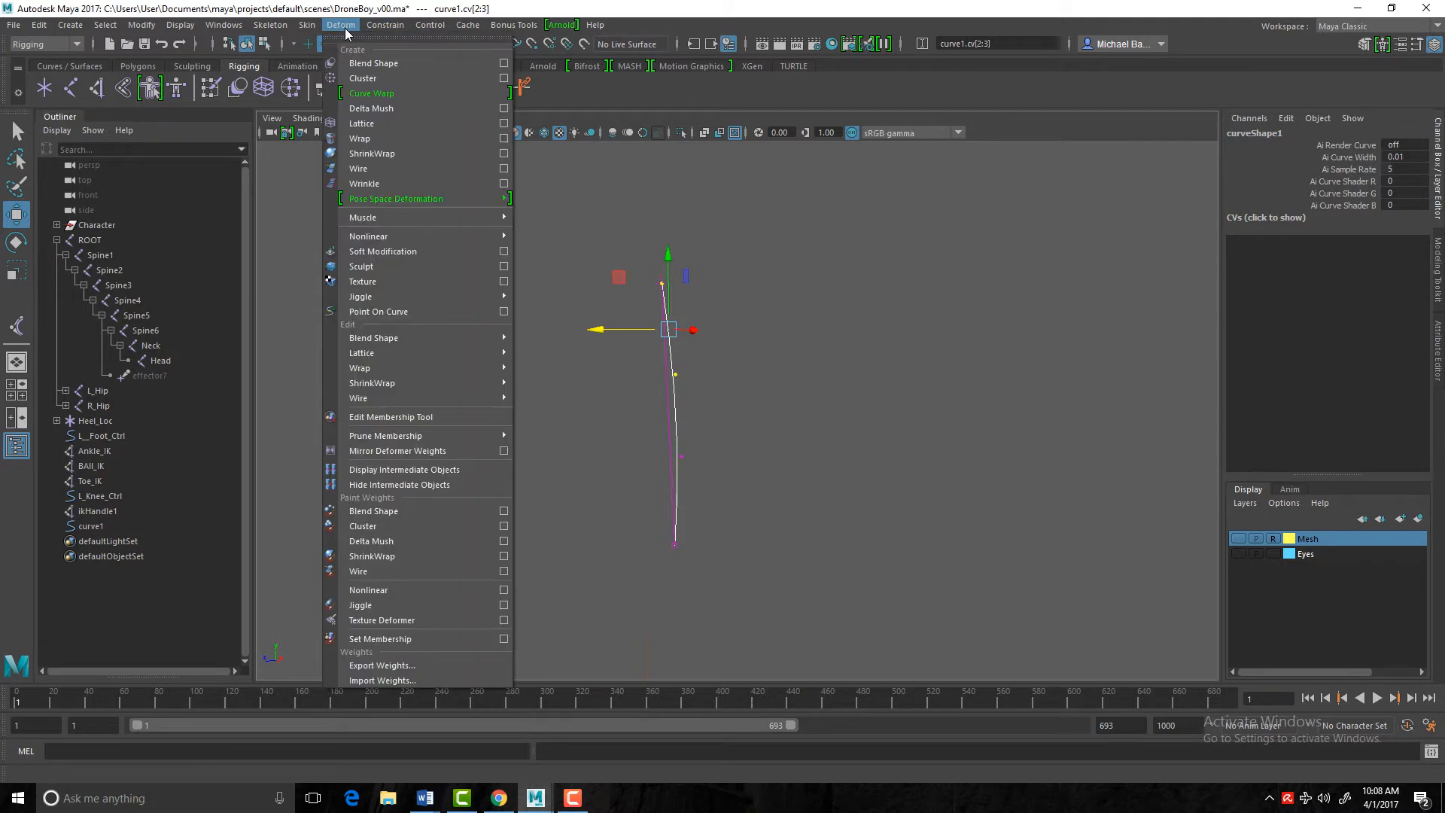
left_click(412, 78)
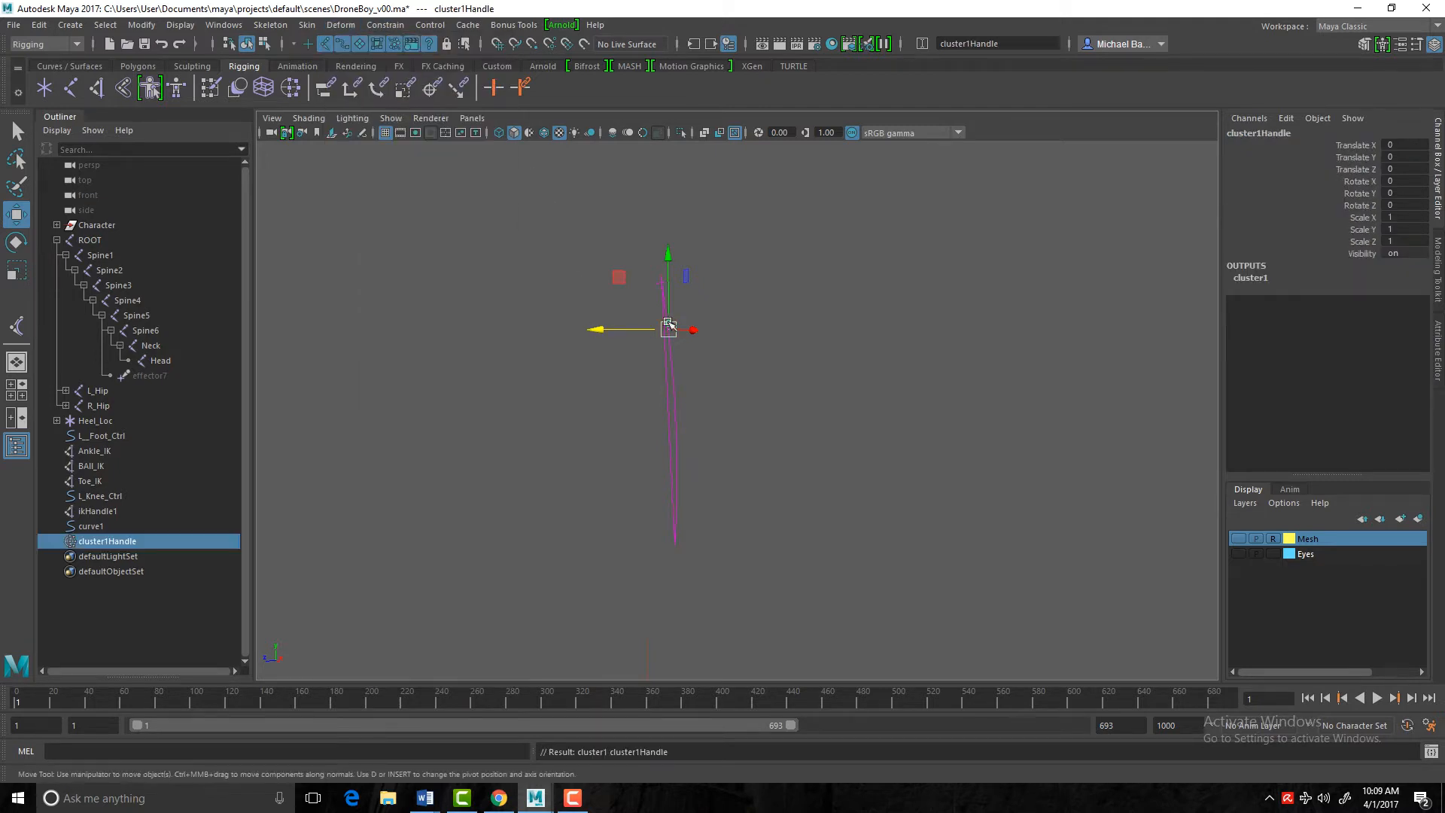
Rename the new upper cluster handle as TopCLuster
double_click(130, 542)
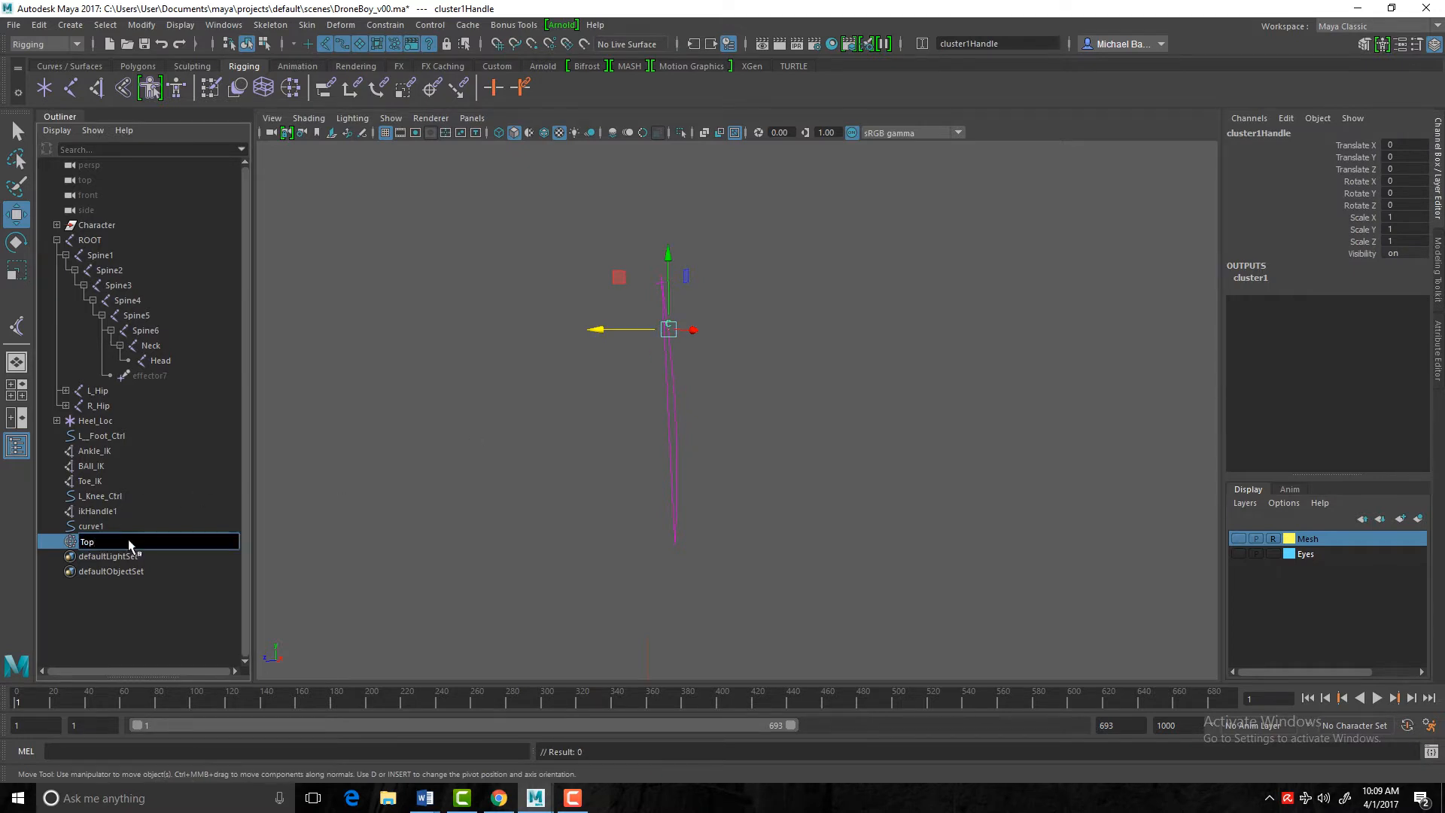
type("TopCLuster")
key("Return")
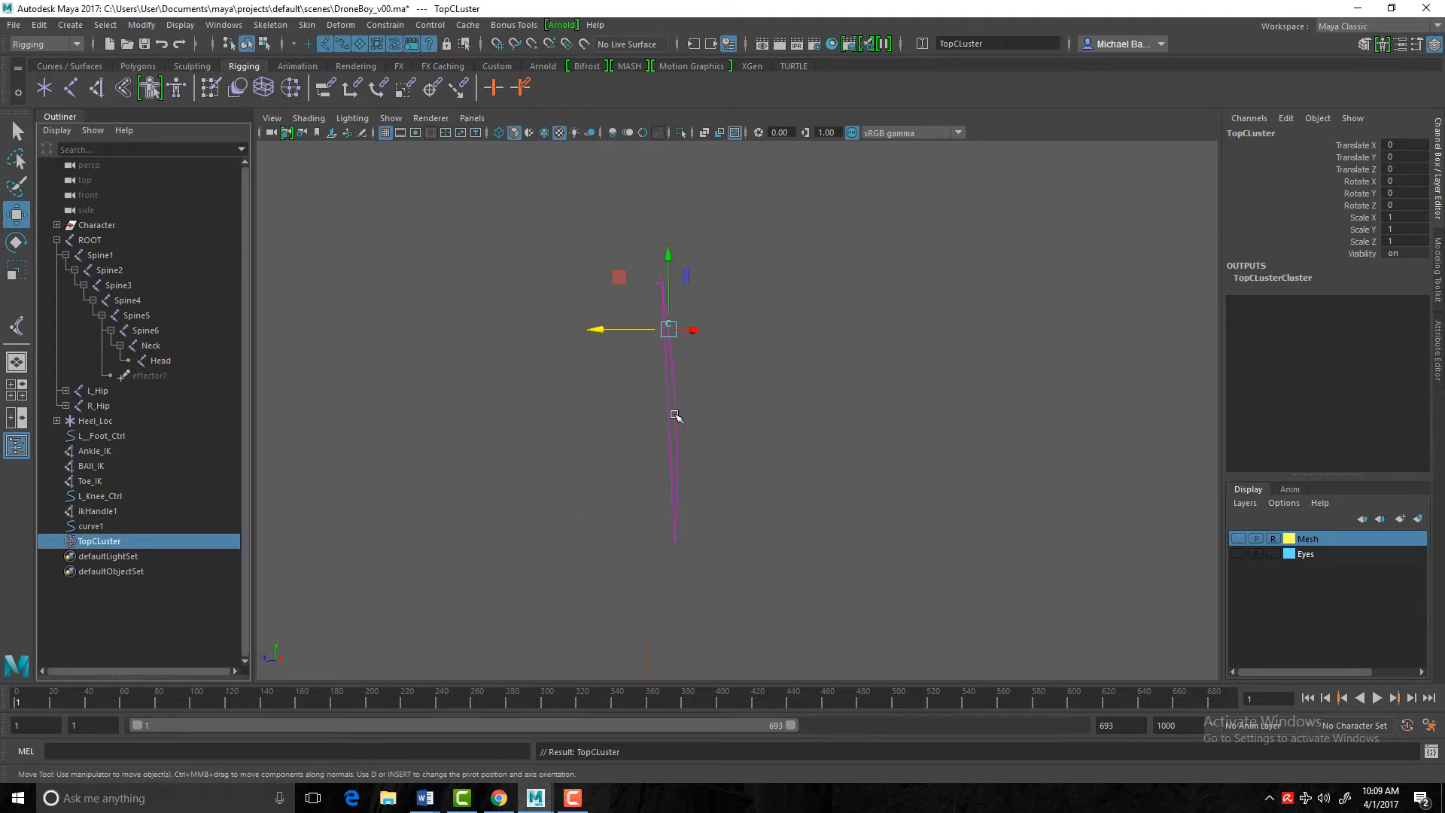
Create a second cluster from the lower two control vertices of the spine curve
left_click(678, 415)
right_click(679, 414)
left_click(590, 409)
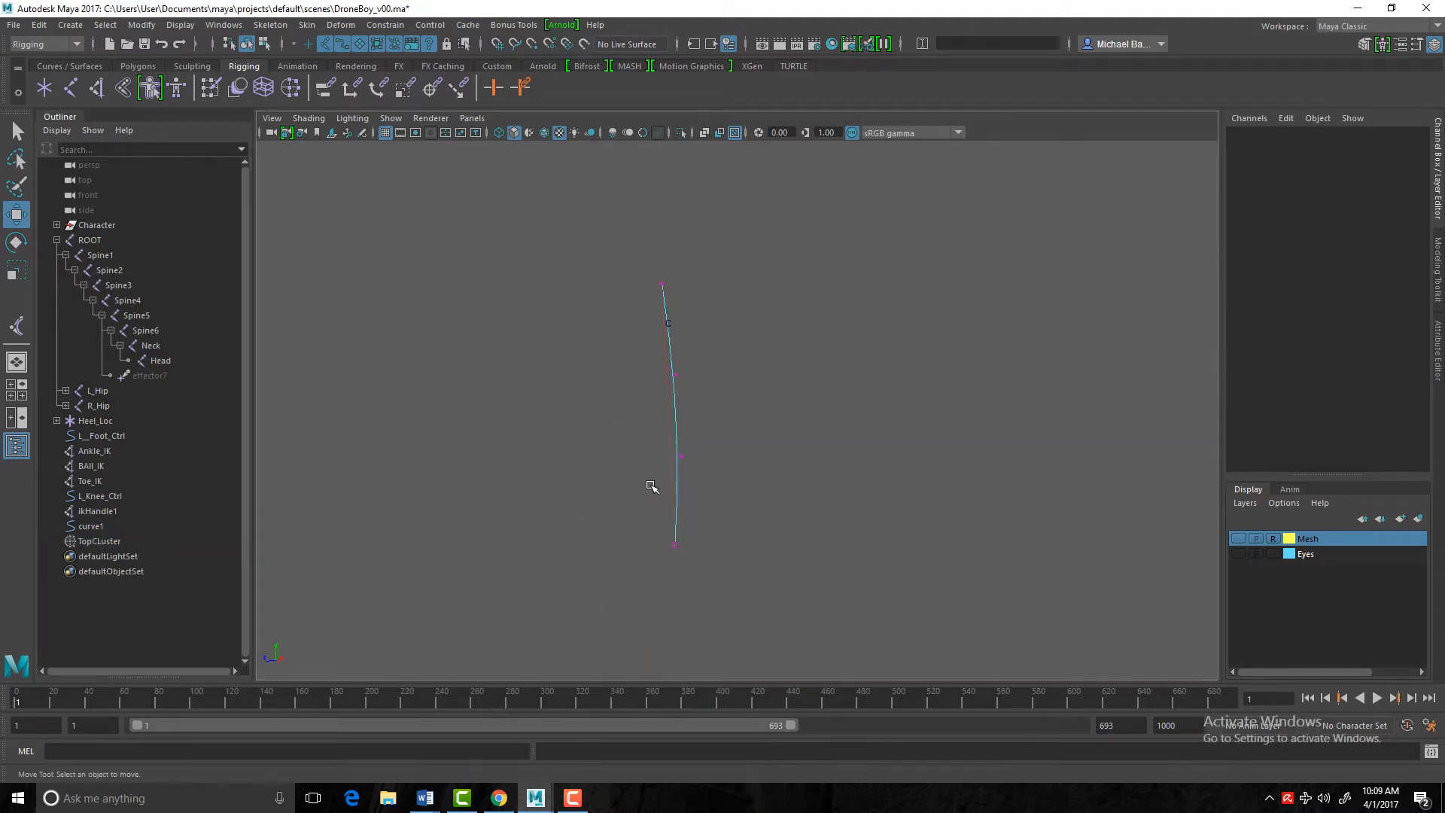
left_click_drag(648, 449, 712, 551)
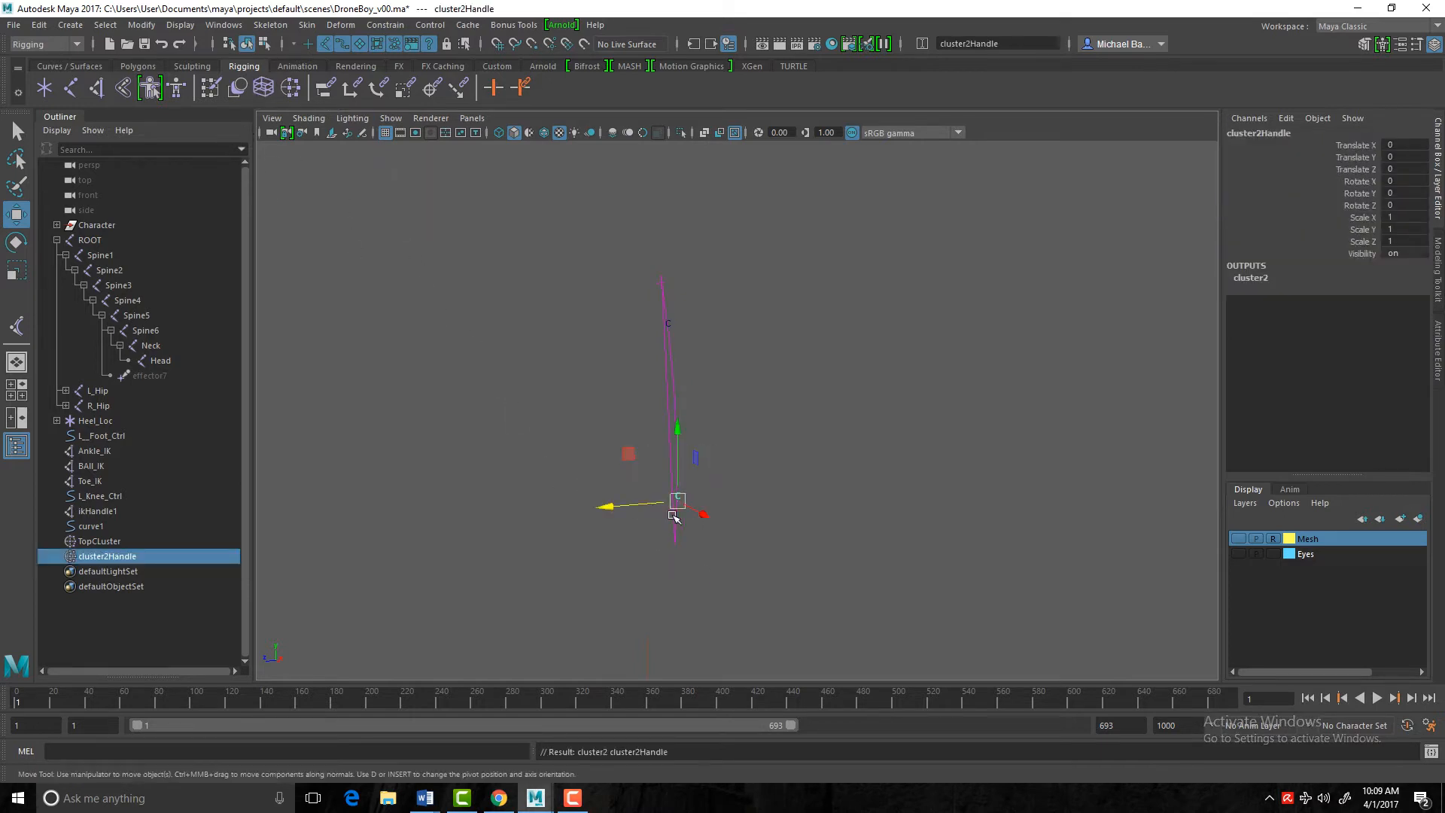
Rename the lower cluster handle as BottomCluster
double_click(112, 557)
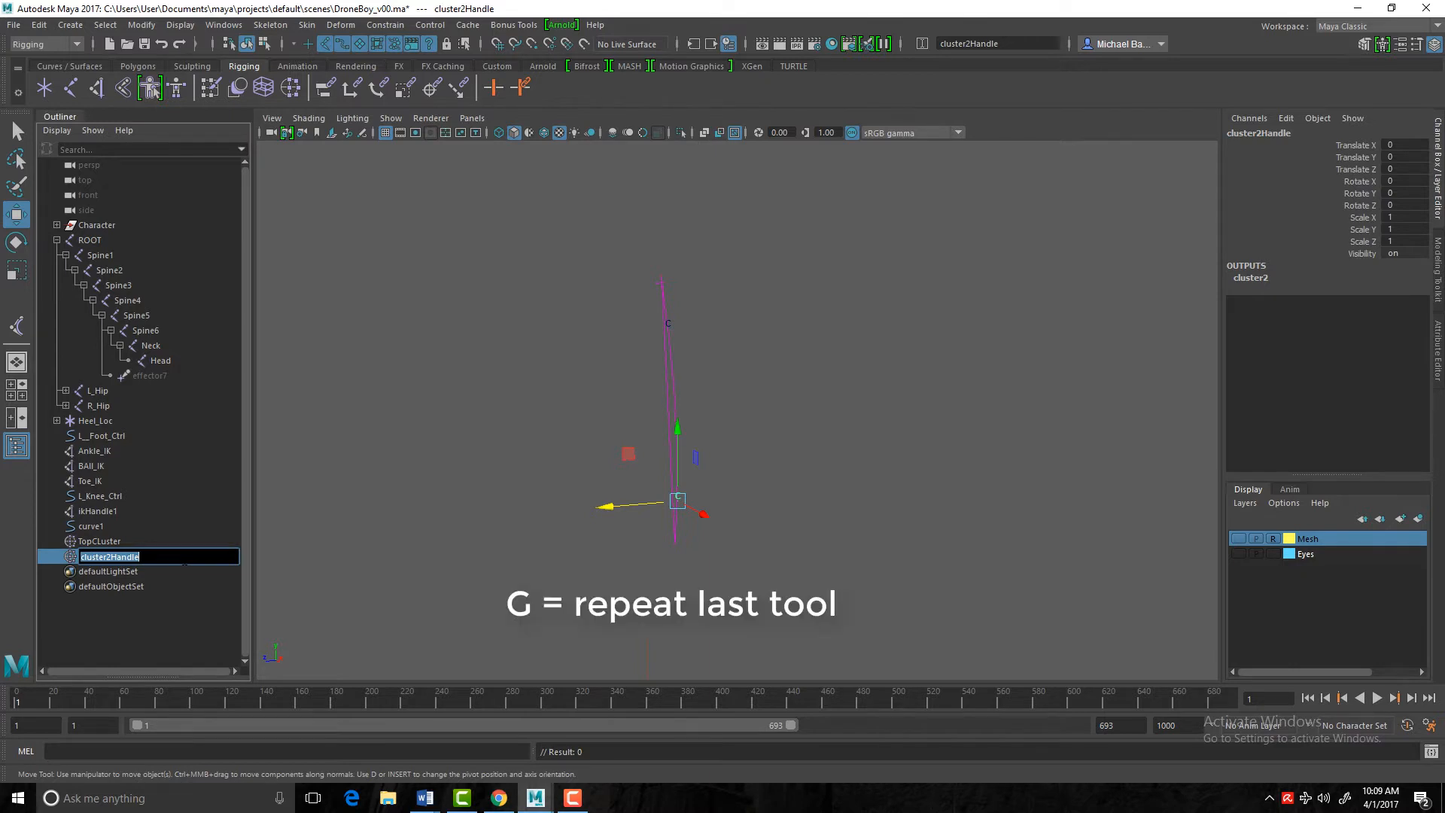
type("ottomCluer")
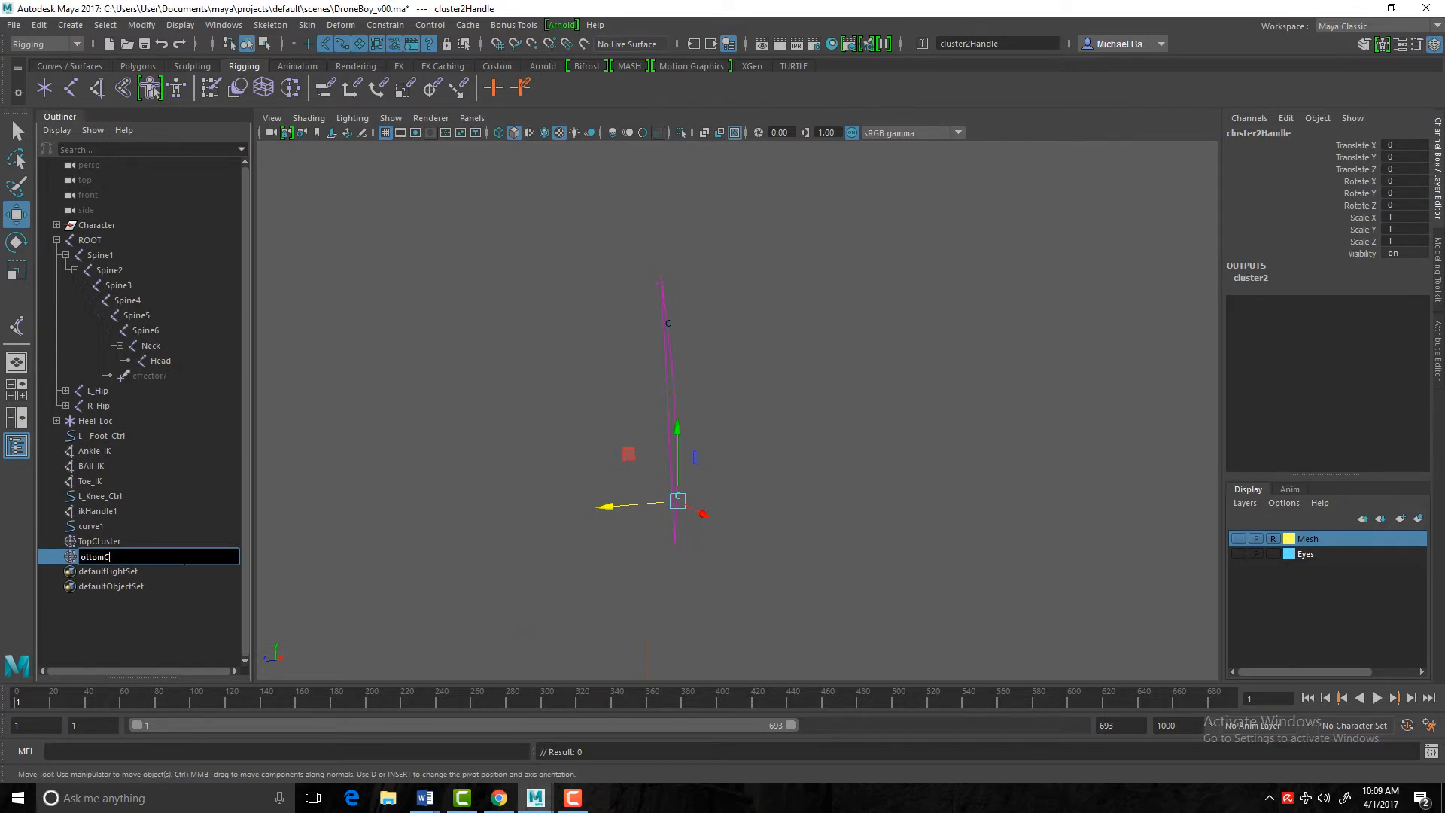
key("Return")
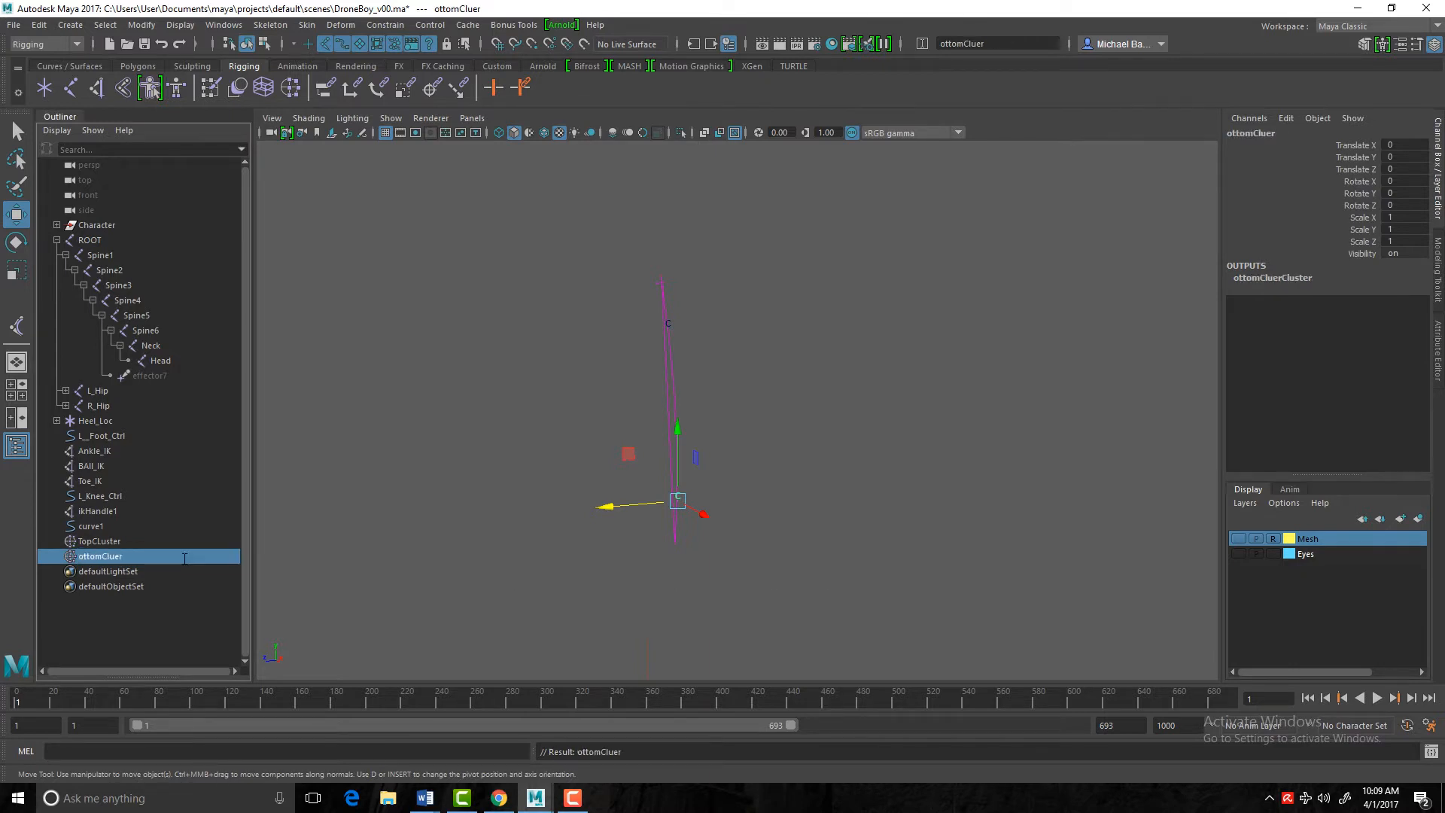
double_click(87, 558)
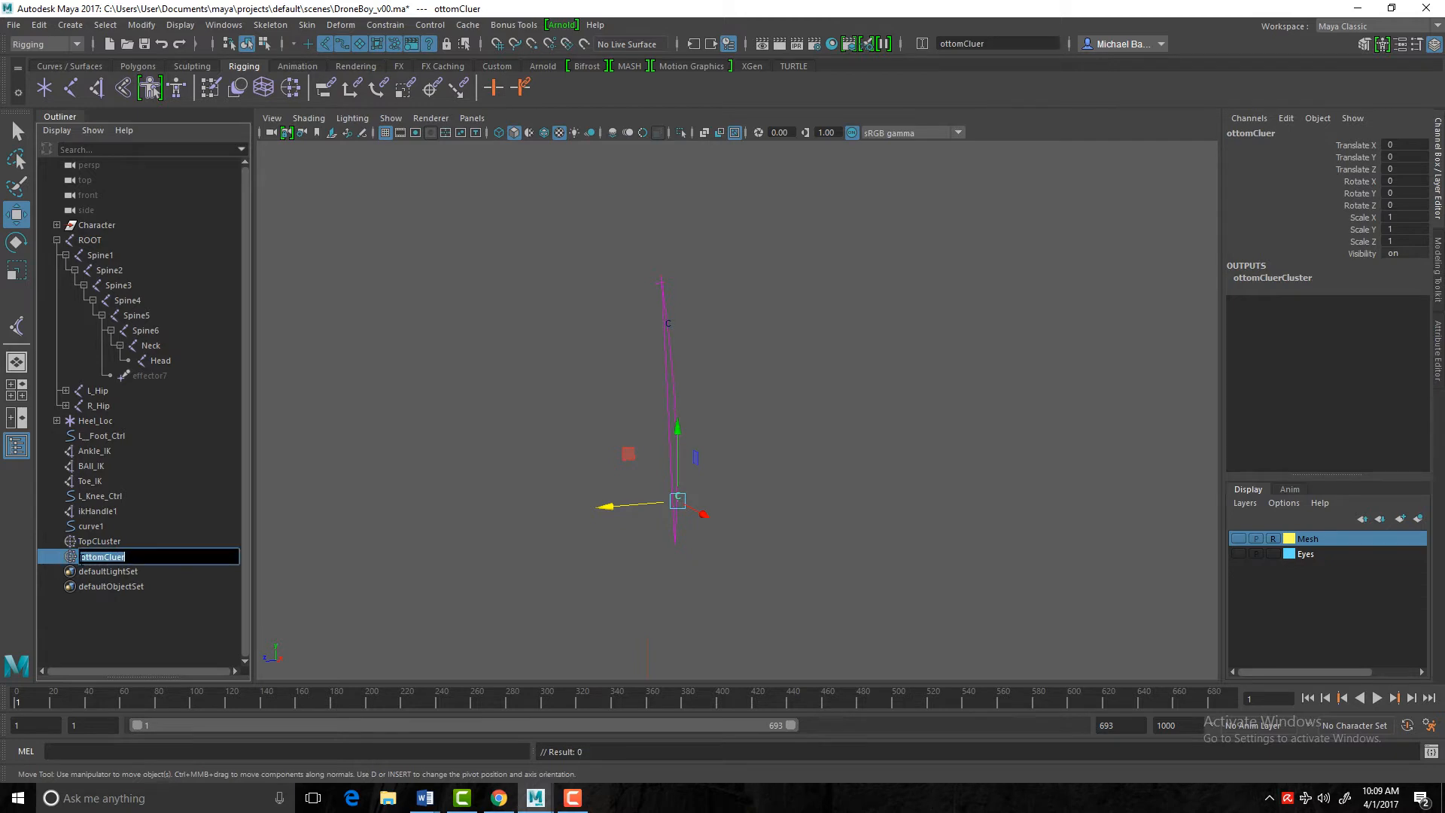
left_click(82, 558)
type("B")
left_click(734, 639)
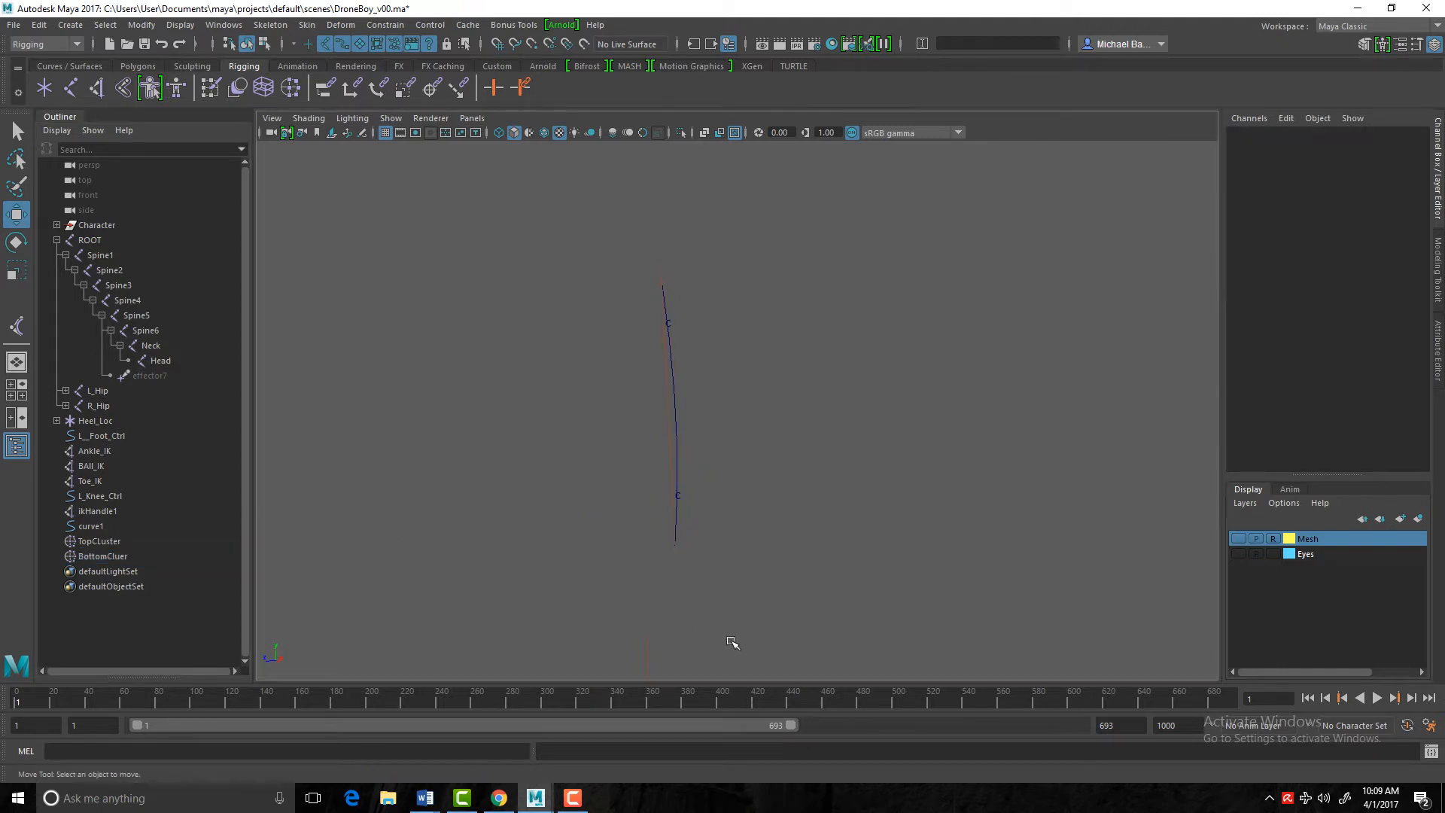
left_click(105, 557)
double_click(106, 557)
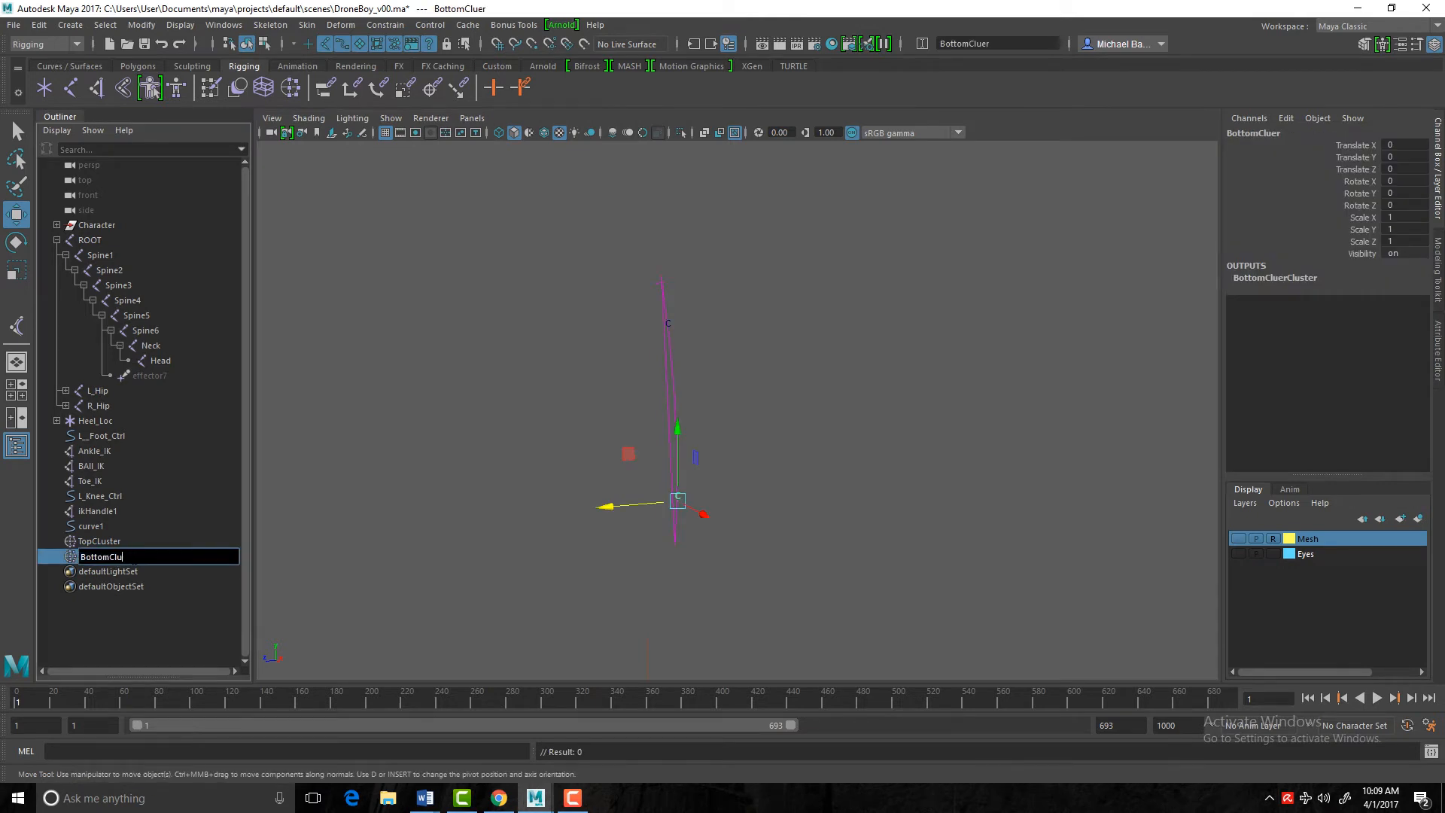
type("BottomCluster")
key("Return")
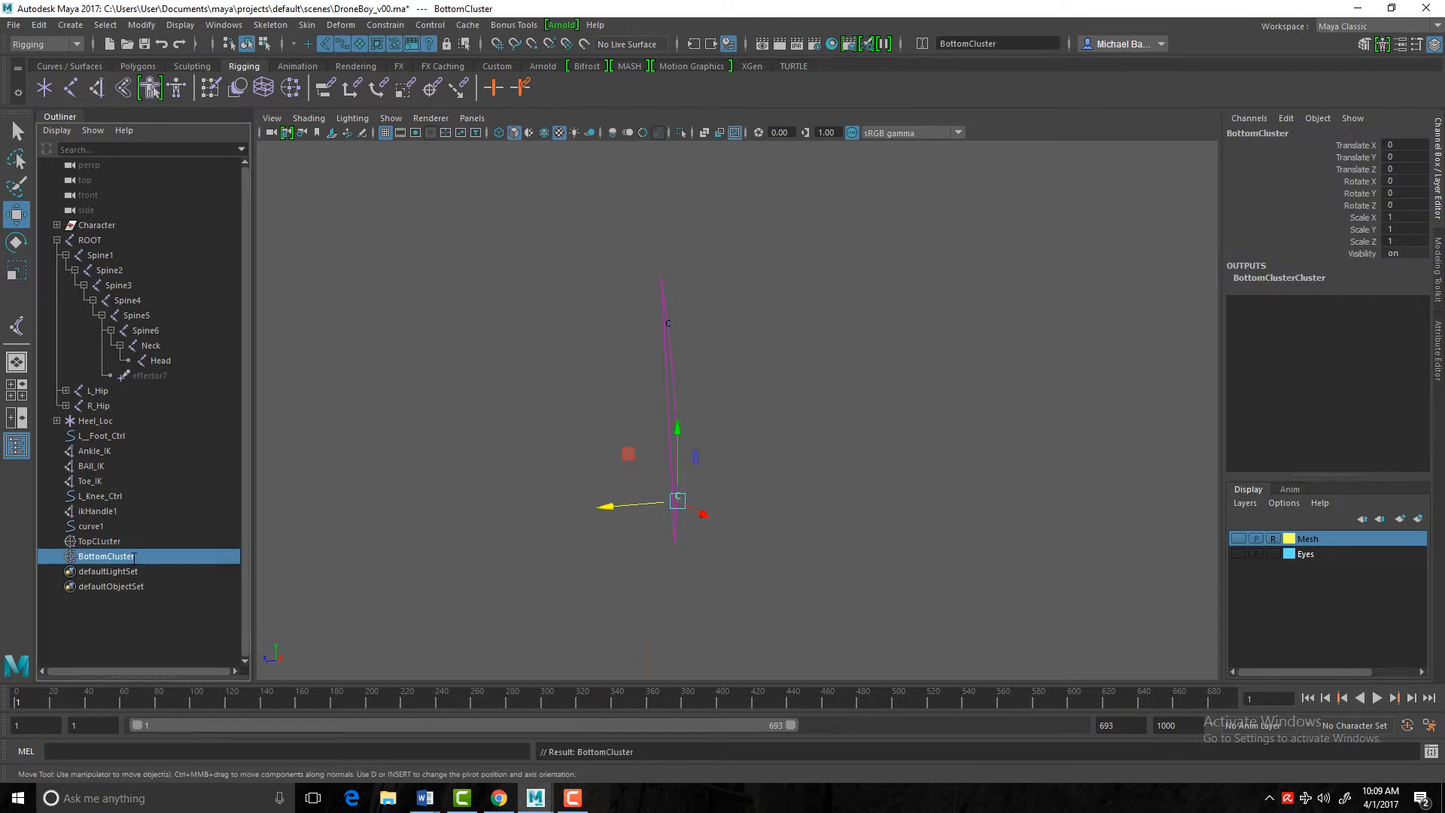
Test-move the TopCLuster handle to check its pull on the spine curve, and undo the movement
left_click(115, 542)
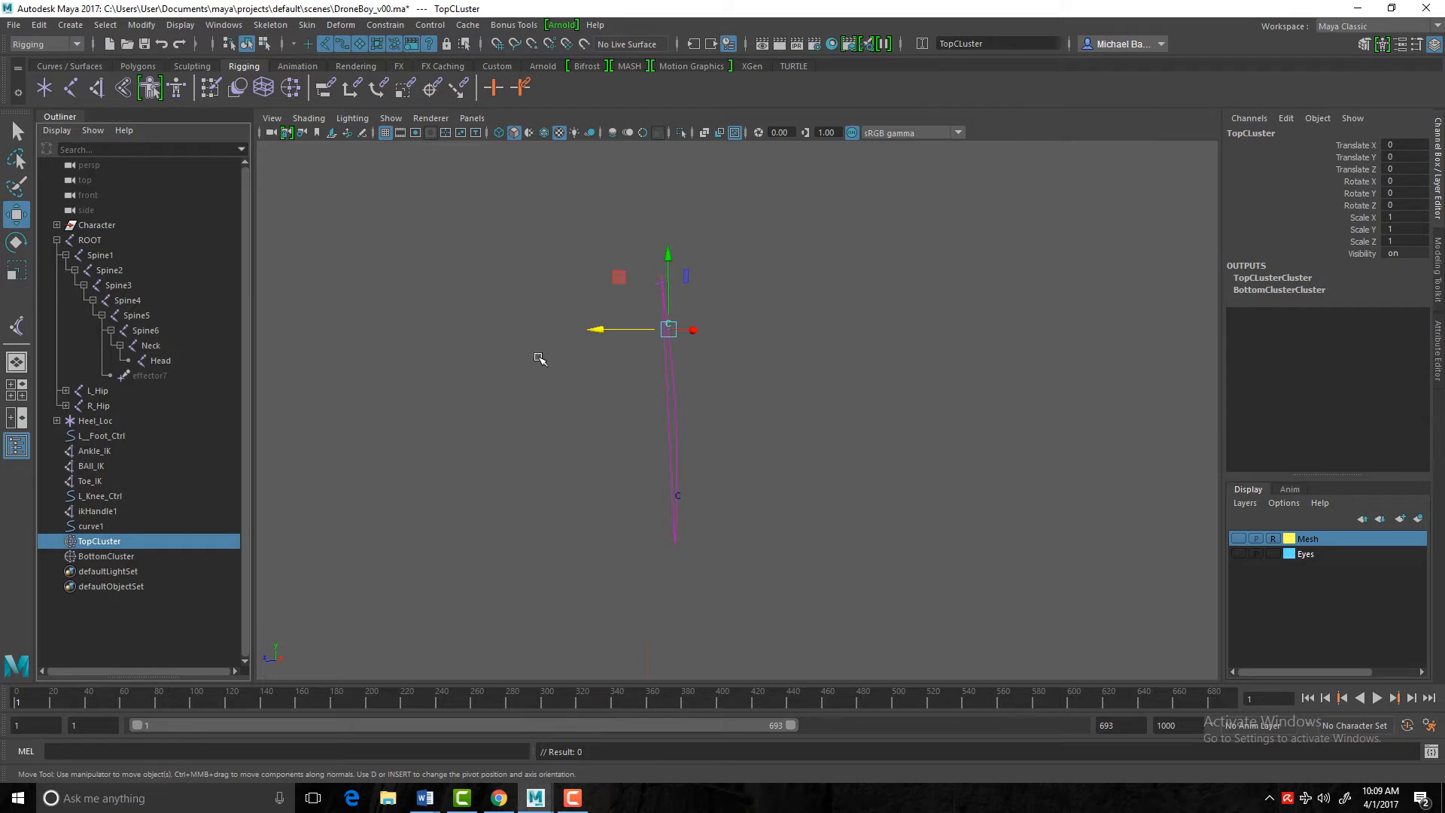
left_click_drag(662, 333, 669, 365)
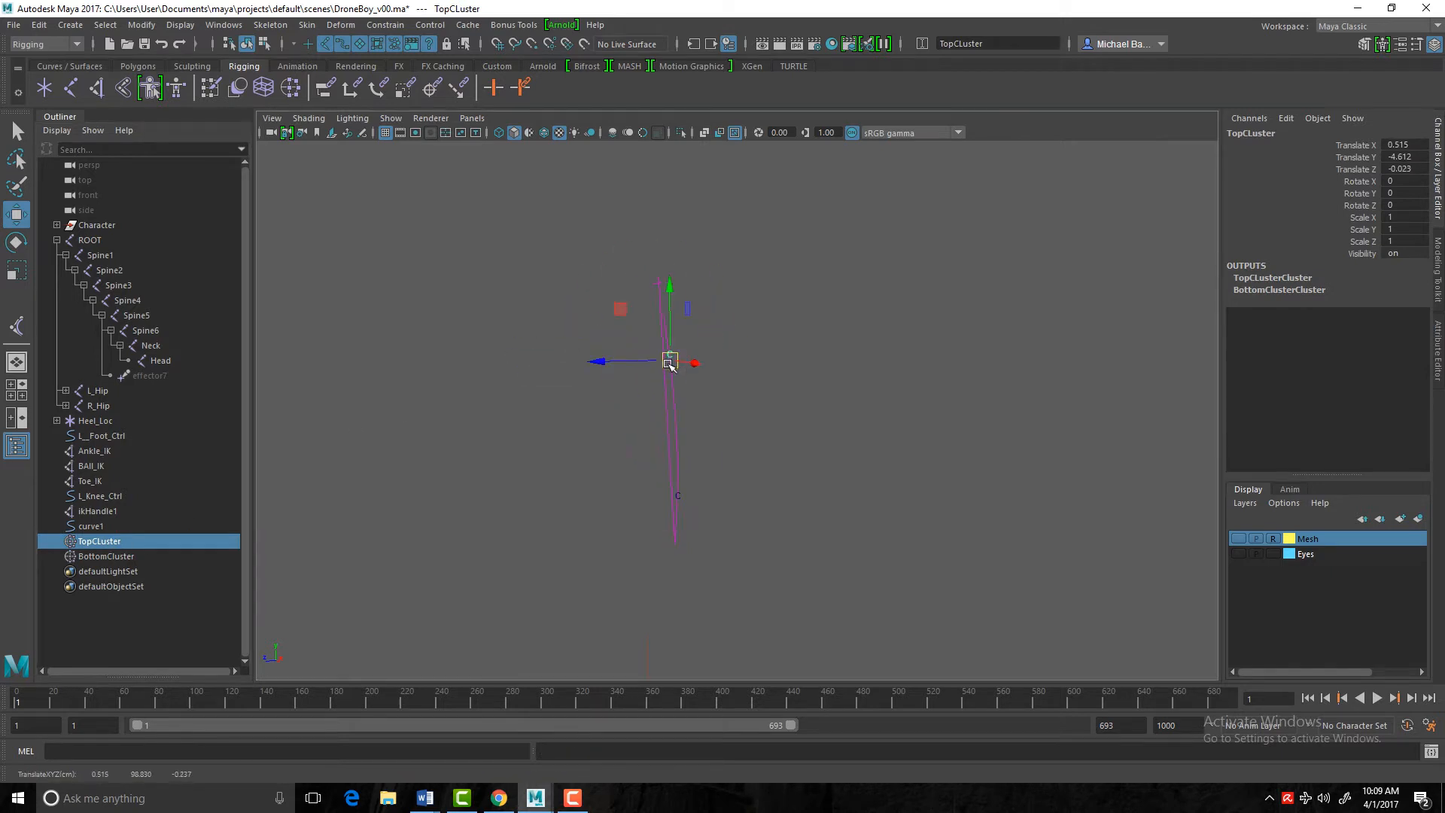
key("ctrl+z")
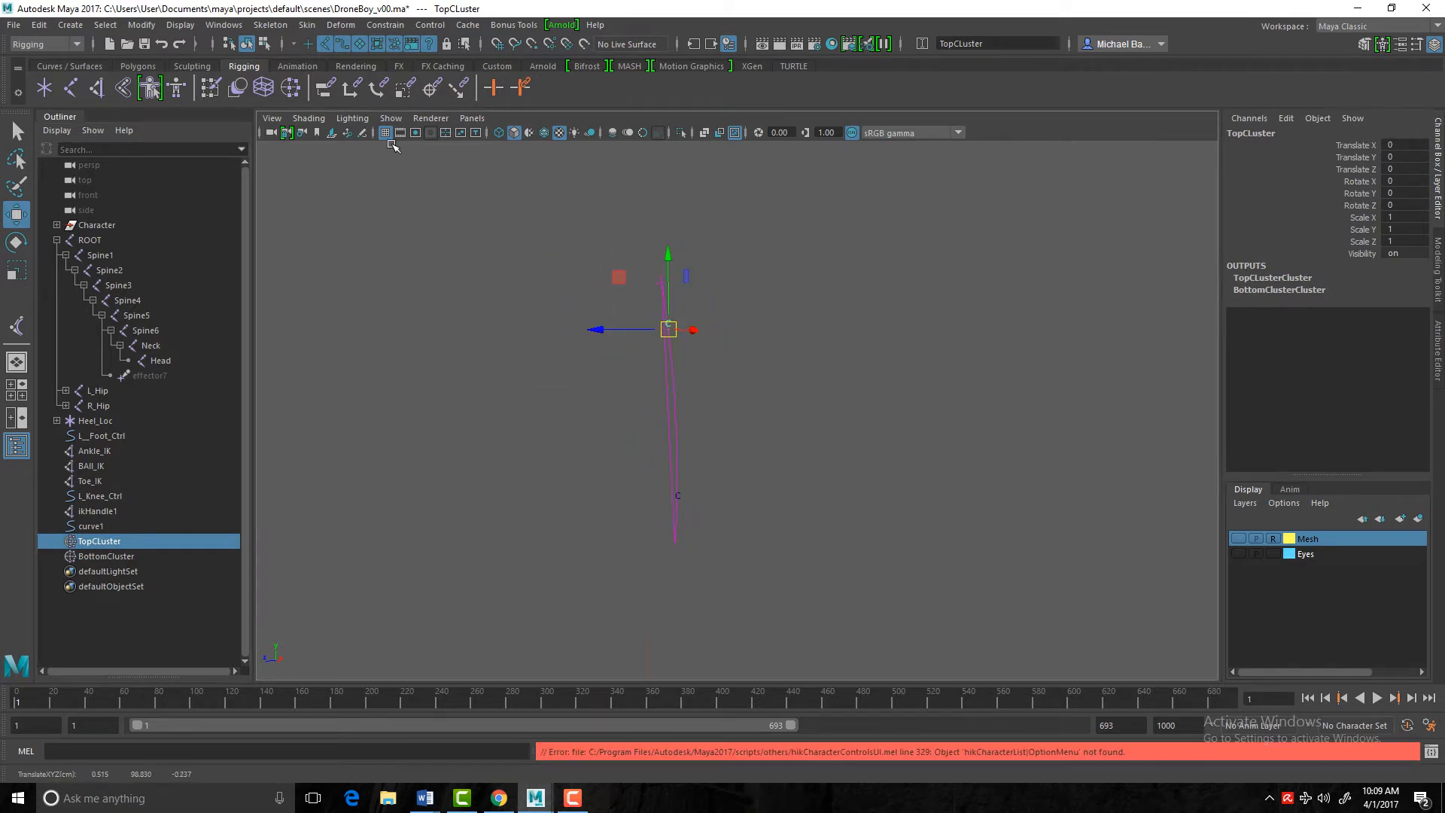
Show all object types in the viewport, test-move the top cluster against the spine joints, and undo the movement
left_click(385, 122)
left_click(410, 164)
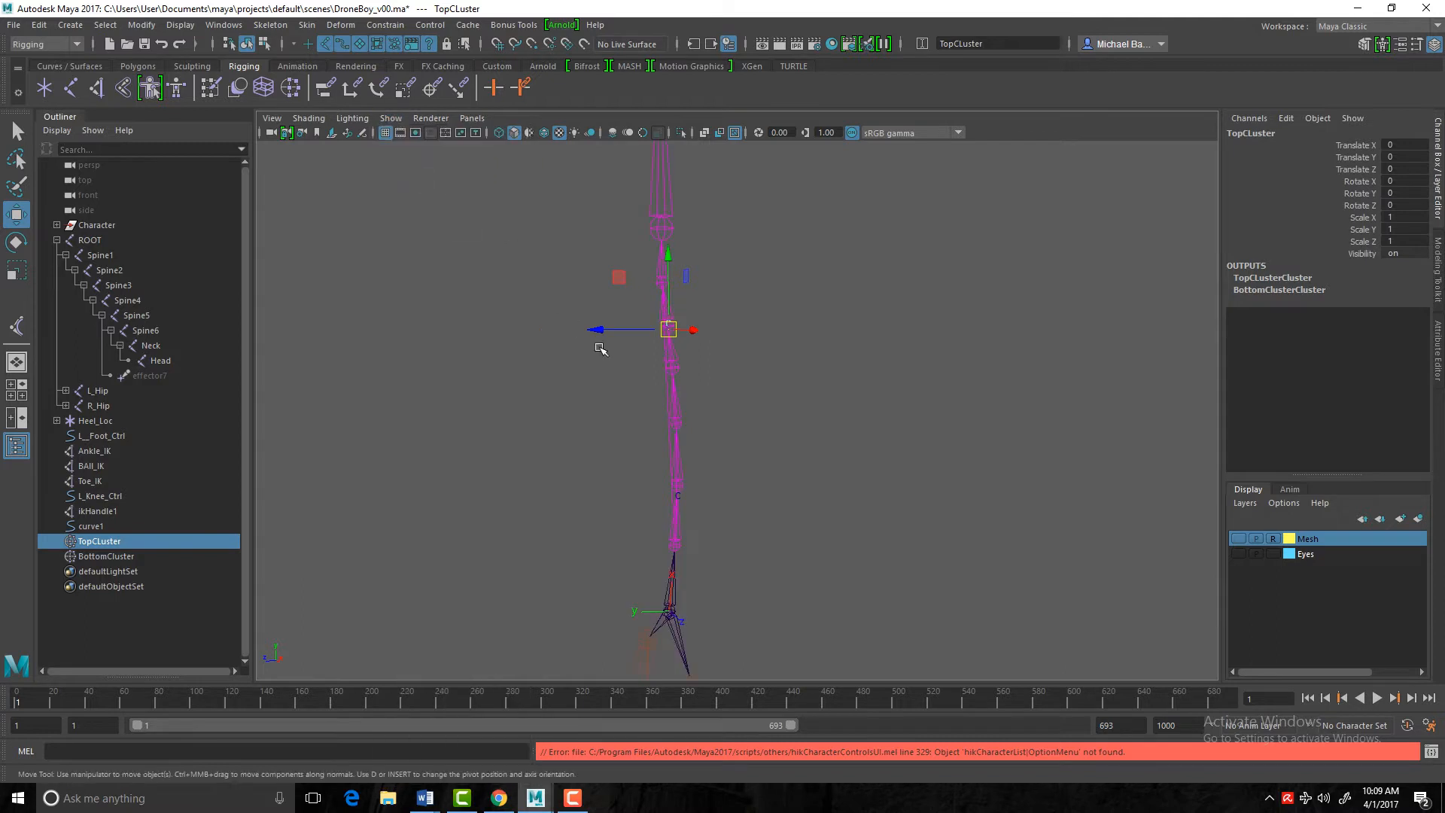
left_click_drag(670, 331, 686, 484)
key("ctrl+z")
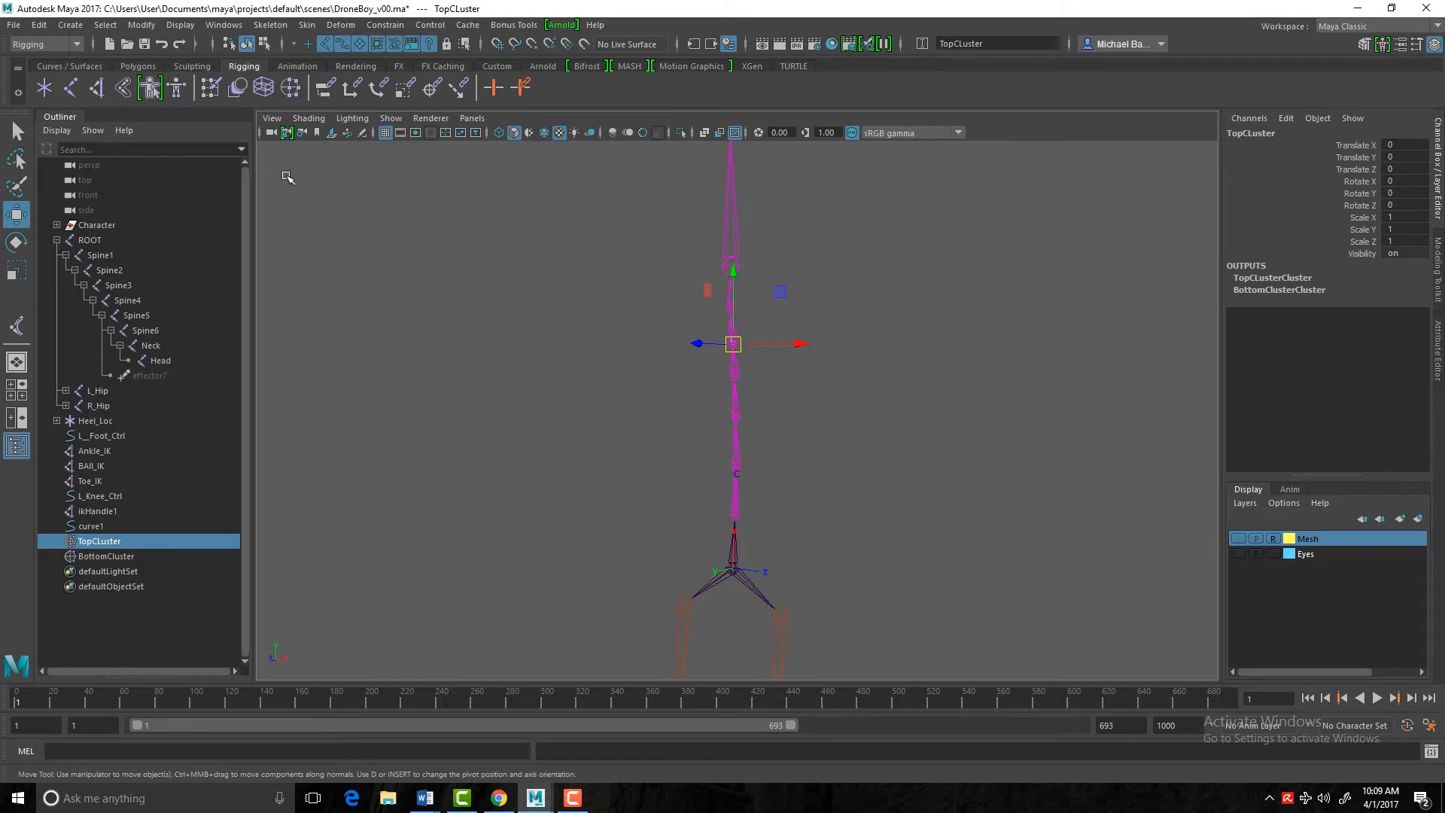
Create a NURBS circle at the origin and scale it up uniformly to about 37.7
left_click(70, 27)
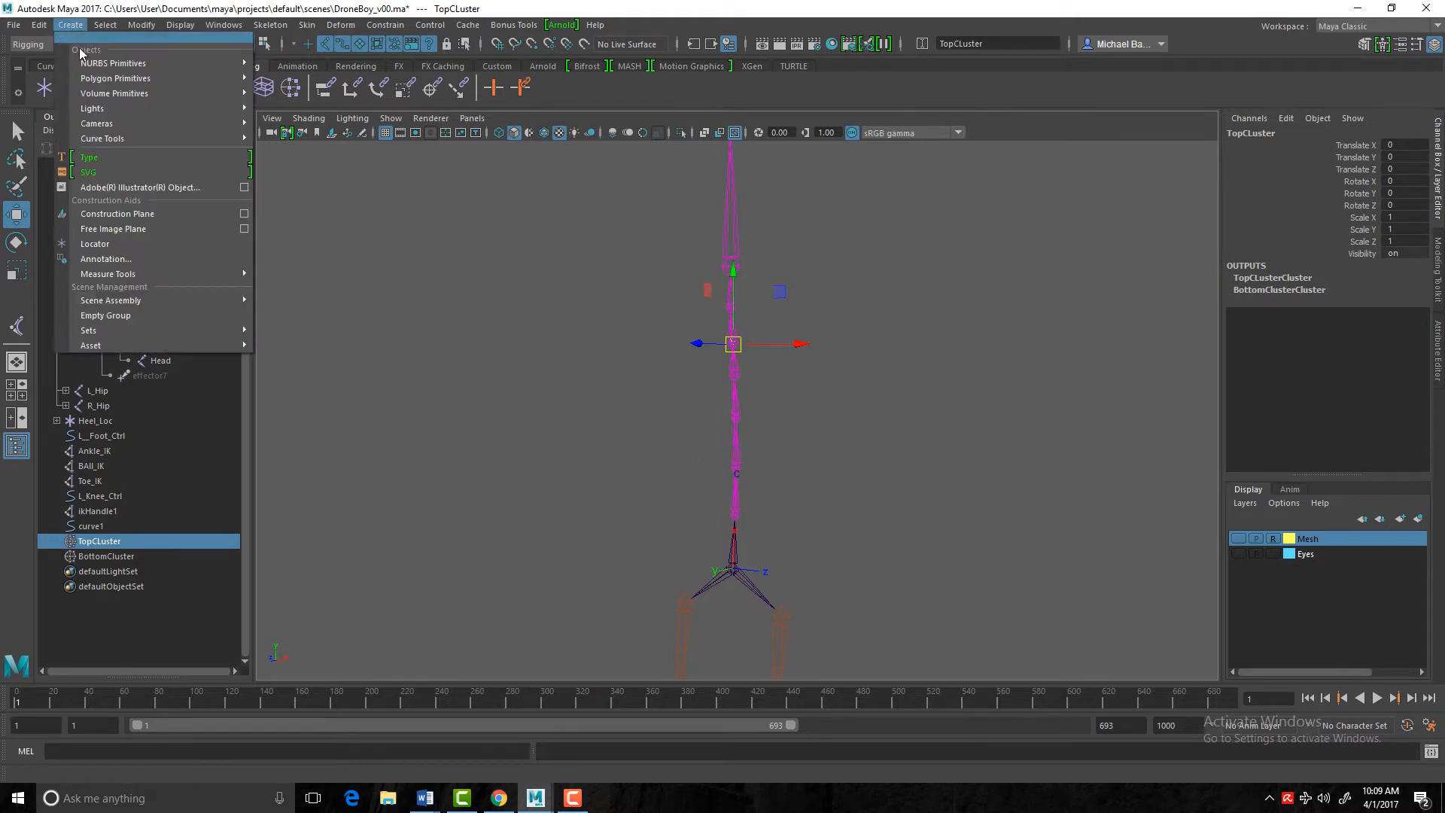
mouse_move(195, 68)
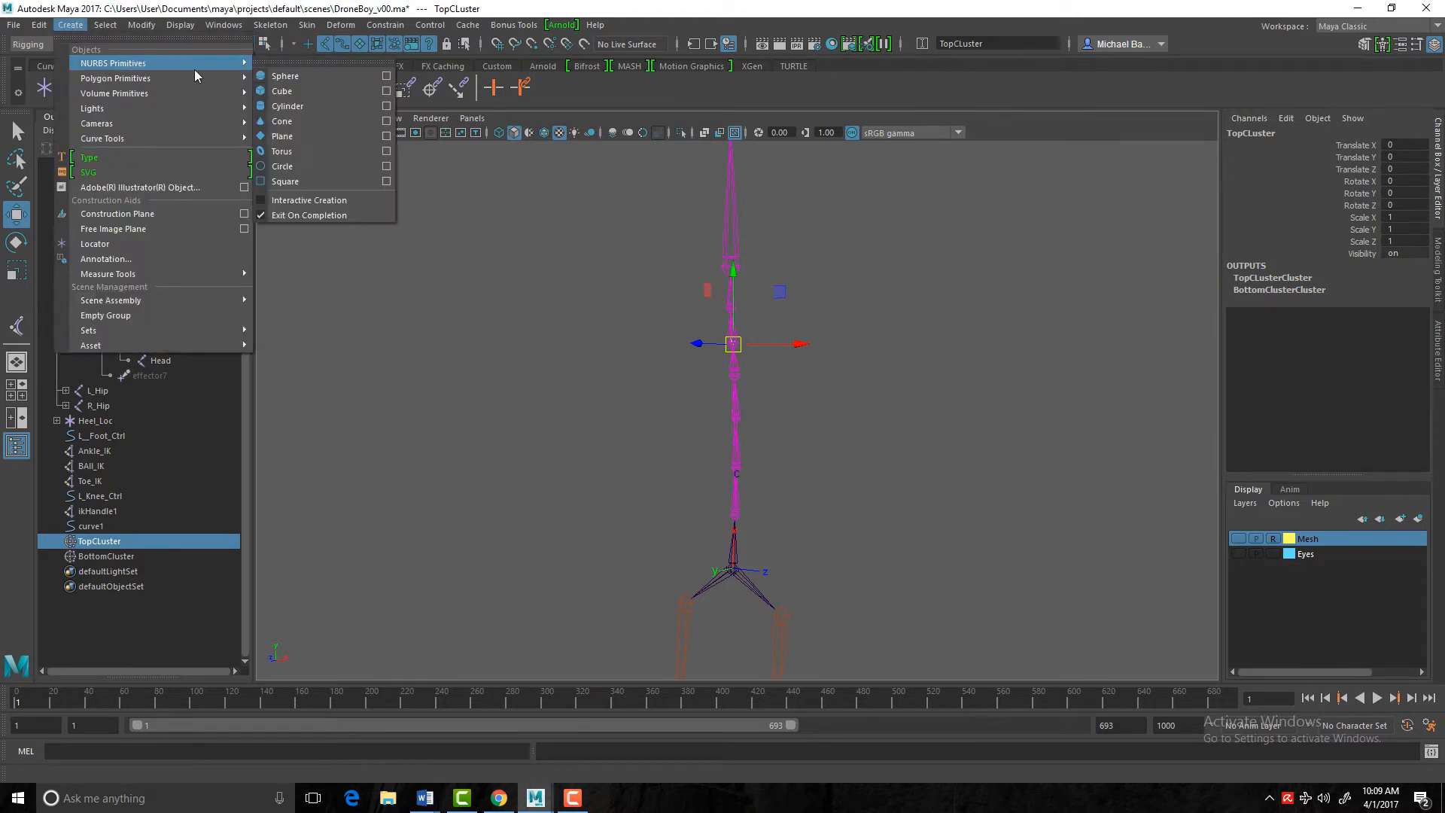
left_click(300, 167)
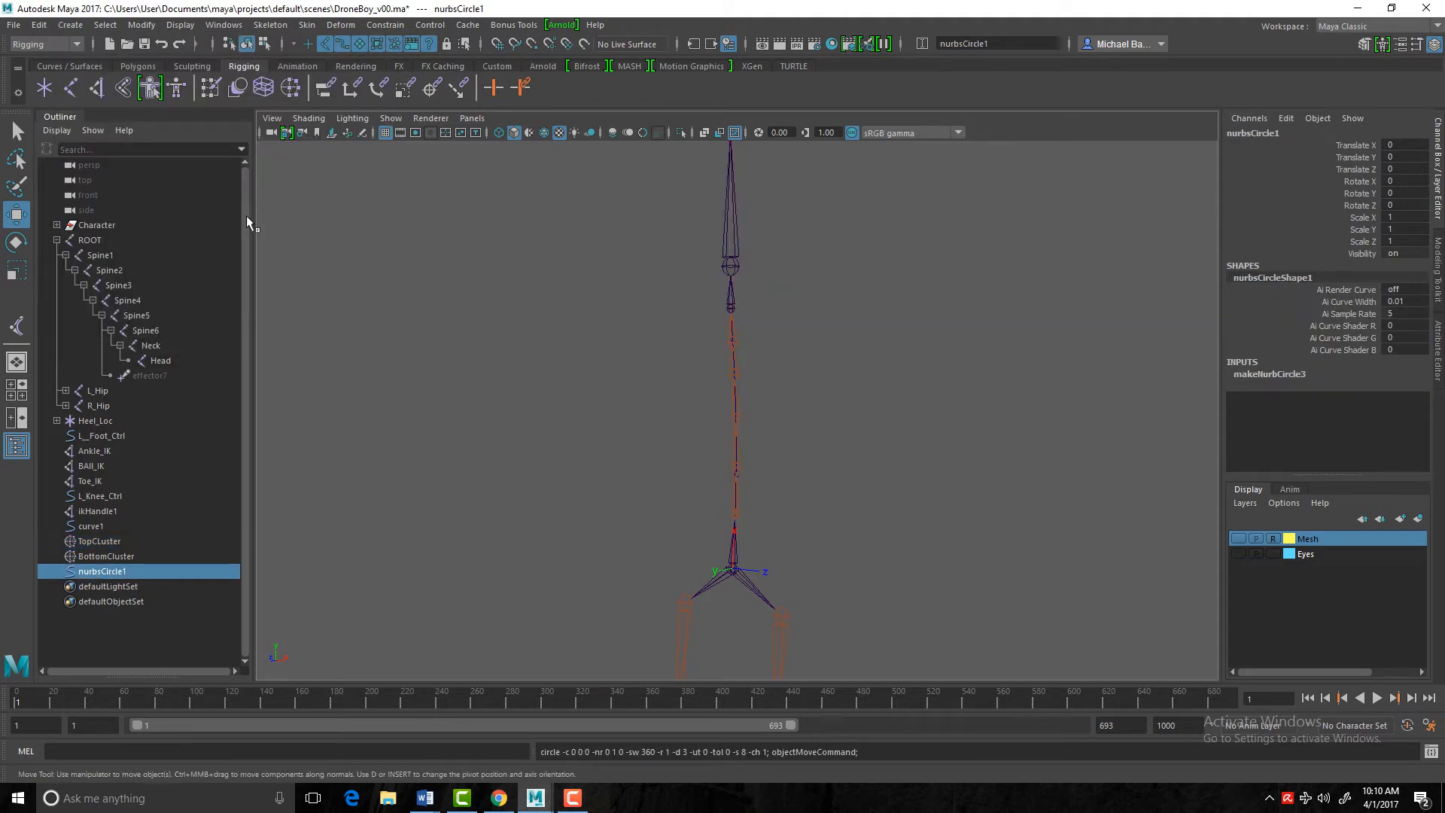
scroll(687, 572, "down", 3)
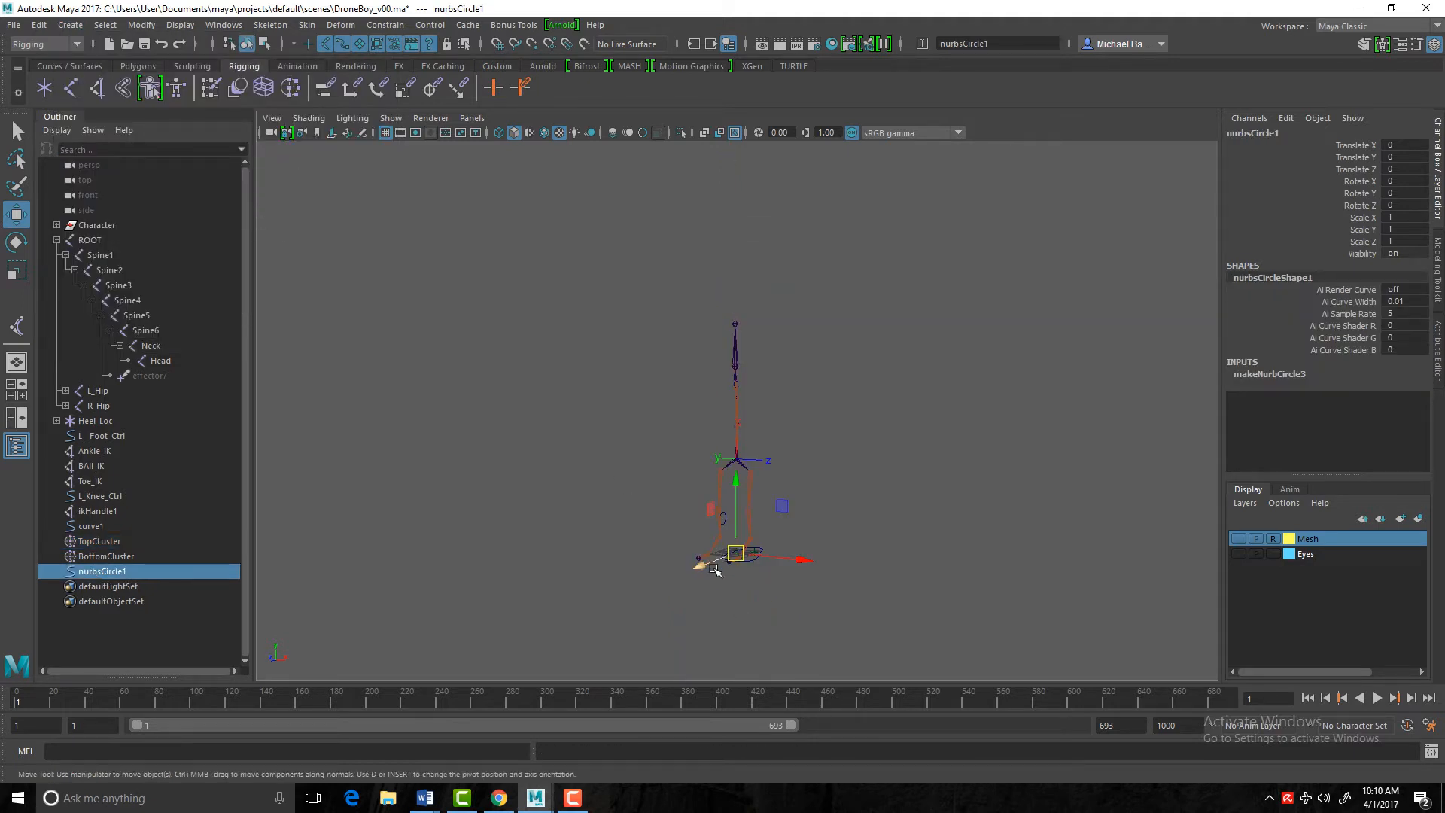
key("r")
left_click_drag(732, 557, 828, 585)
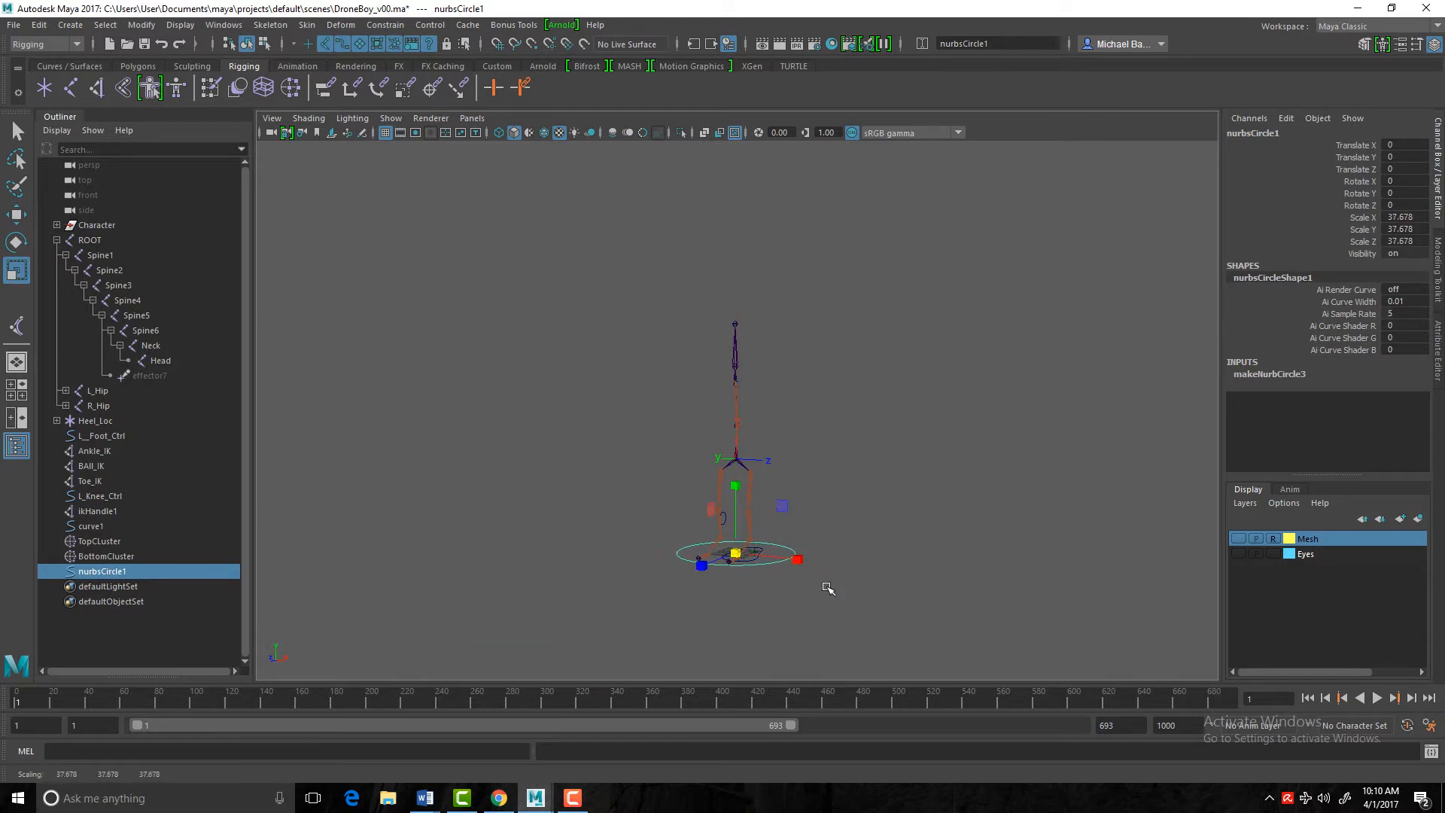
Make the Mesh layer visible in template display and raise the circle to about 107.3 in Translate Y at the chest
left_click(1238, 539)
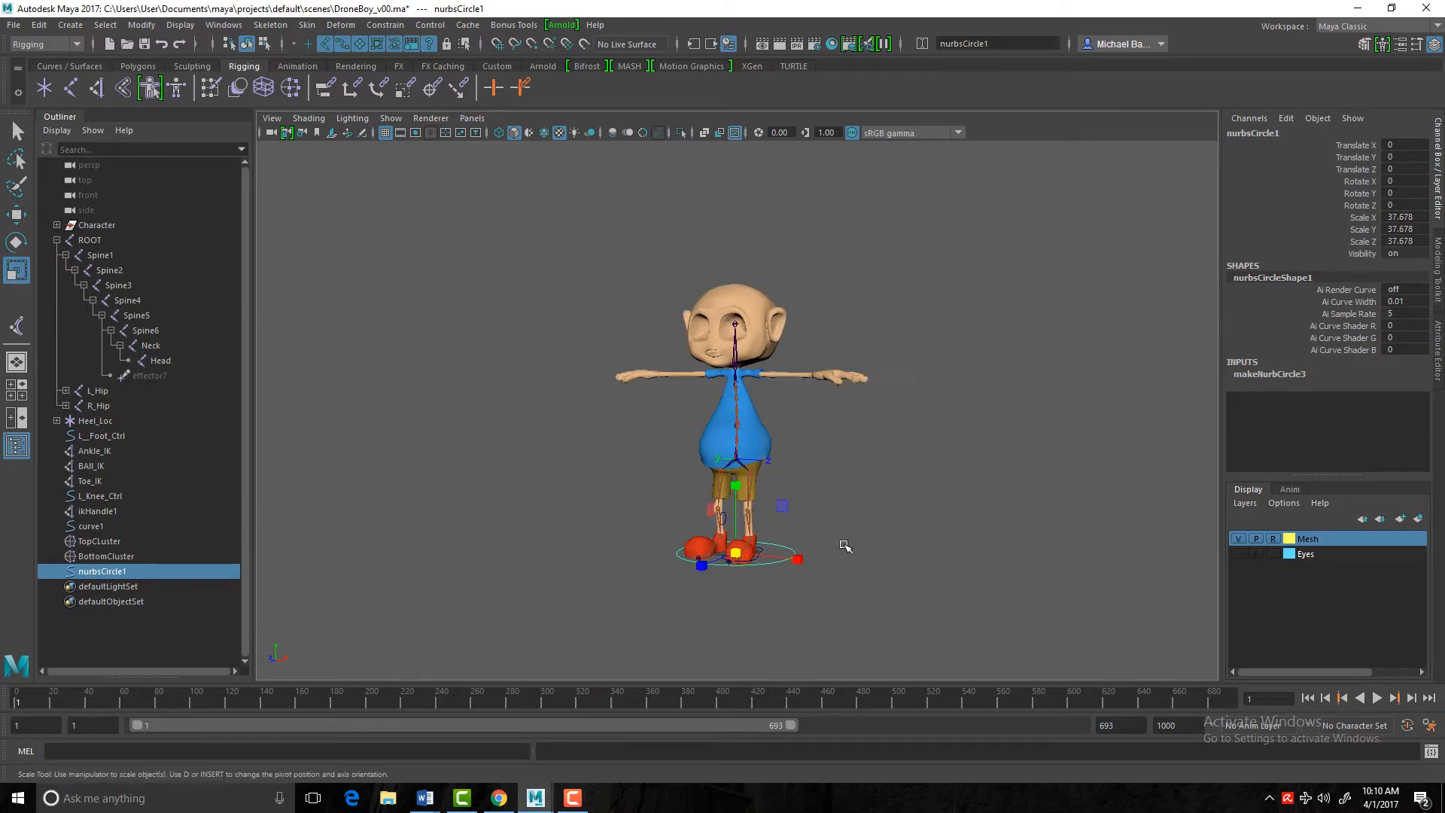
left_click(1273, 539)
scroll(825, 574, "up", 5)
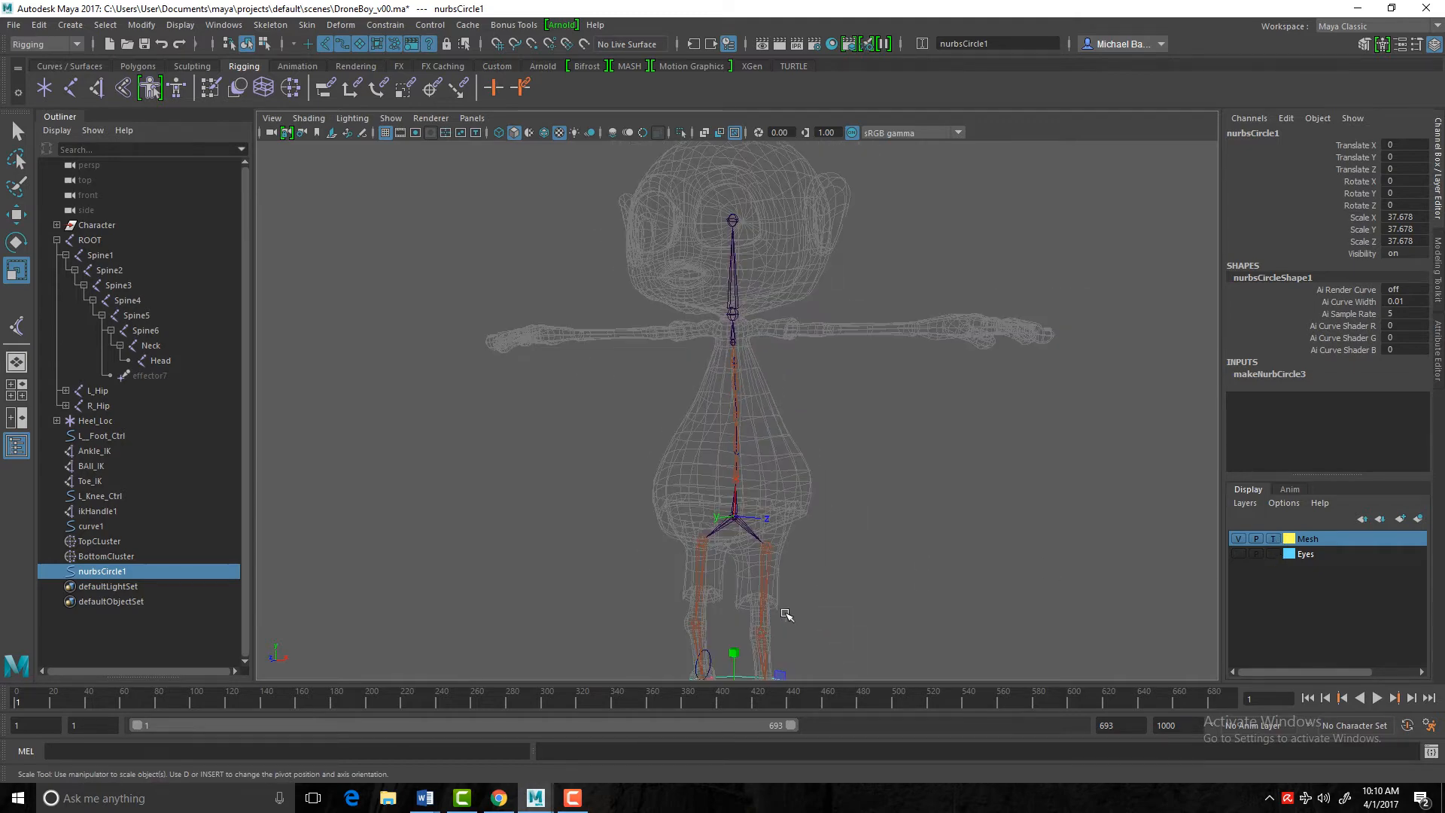
key("w")
left_click_drag(734, 648, 739, 280)
left_click_drag(661, 420, 703, 444, "alt")
right_click_drag(703, 444, 766, 491, "alt")
Scale the chest circle down uniformly to about 15.6
key("r")
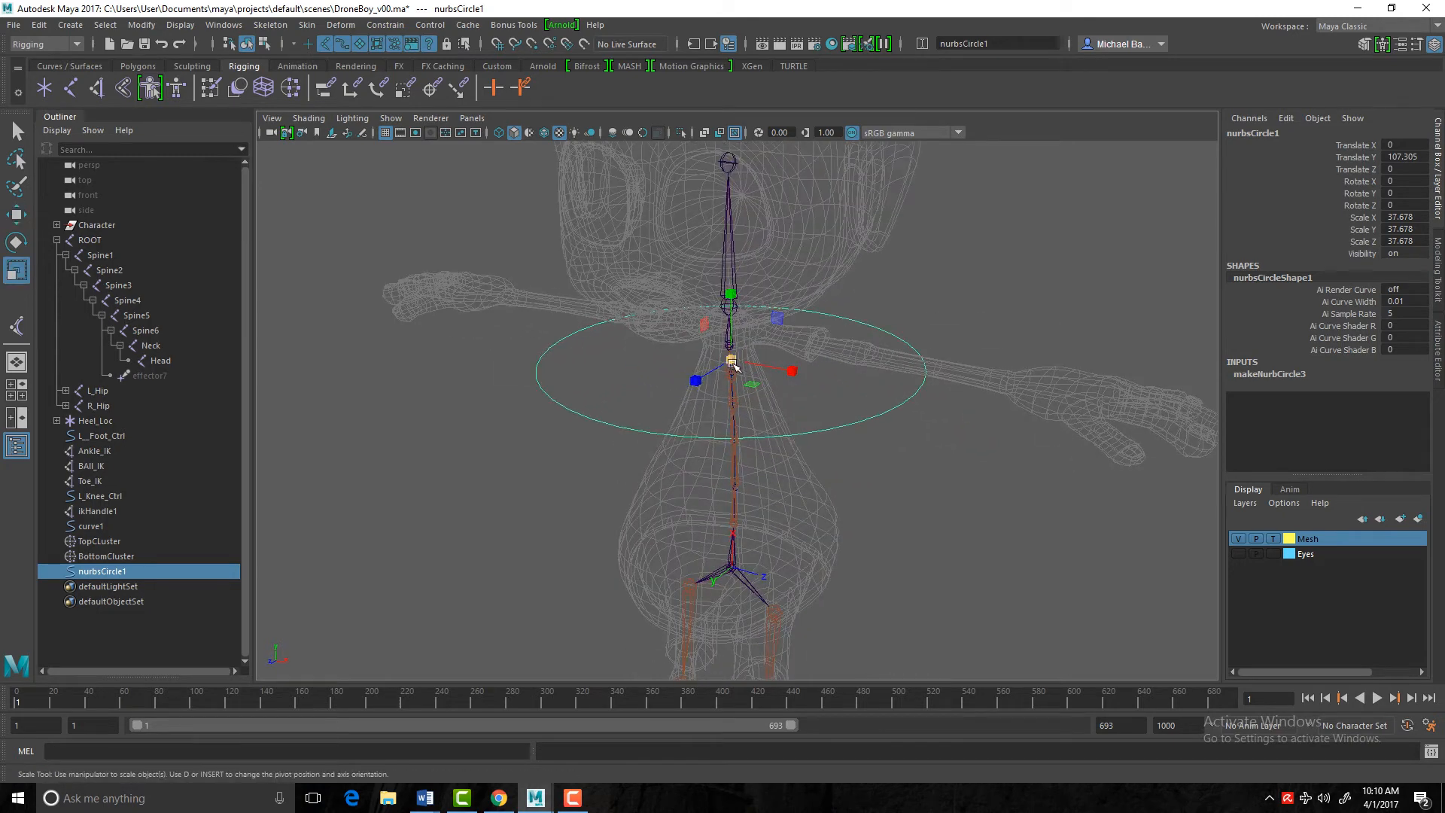
left_click_drag(731, 359, 622, 390)
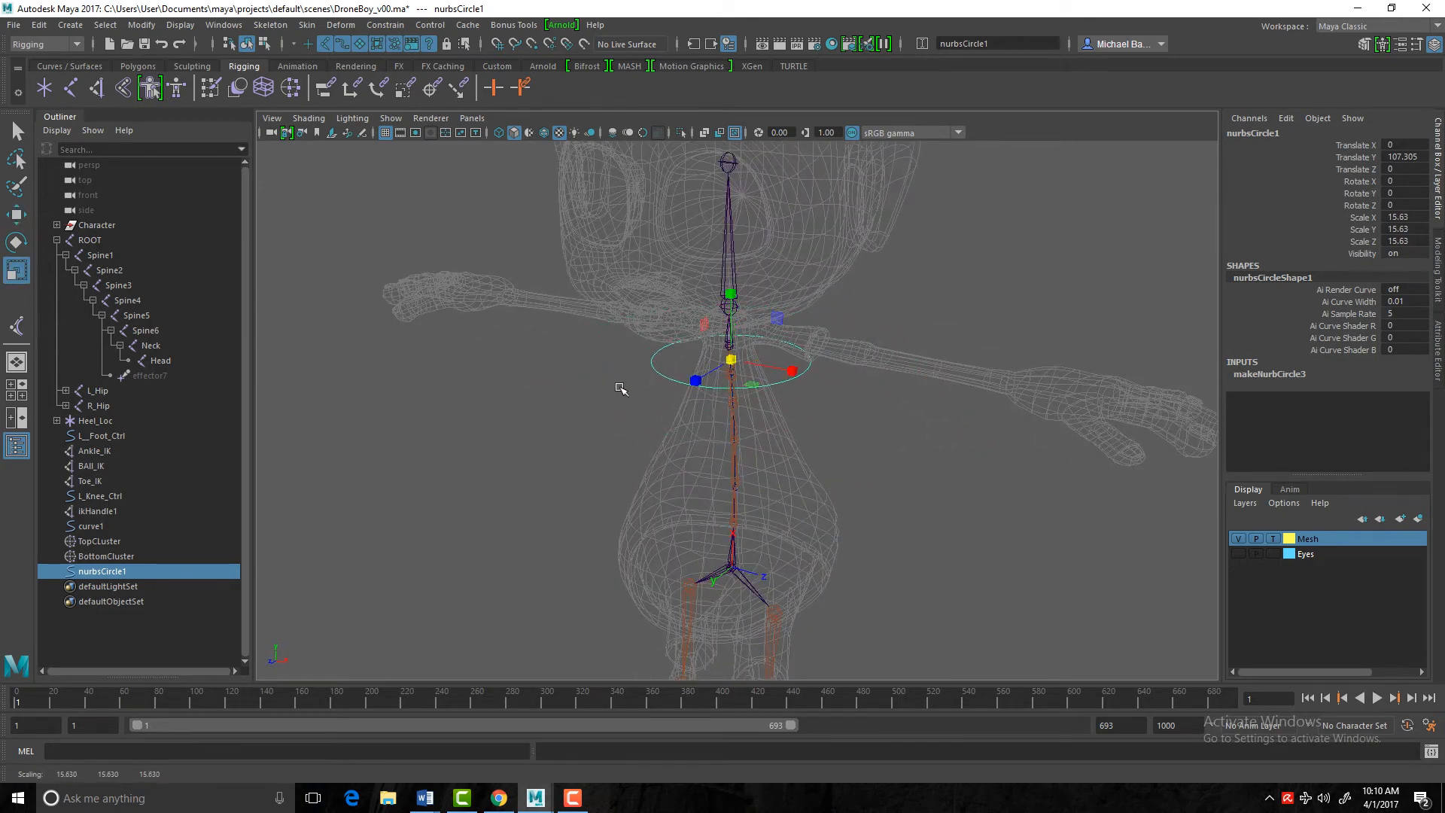
left_click(650, 404)
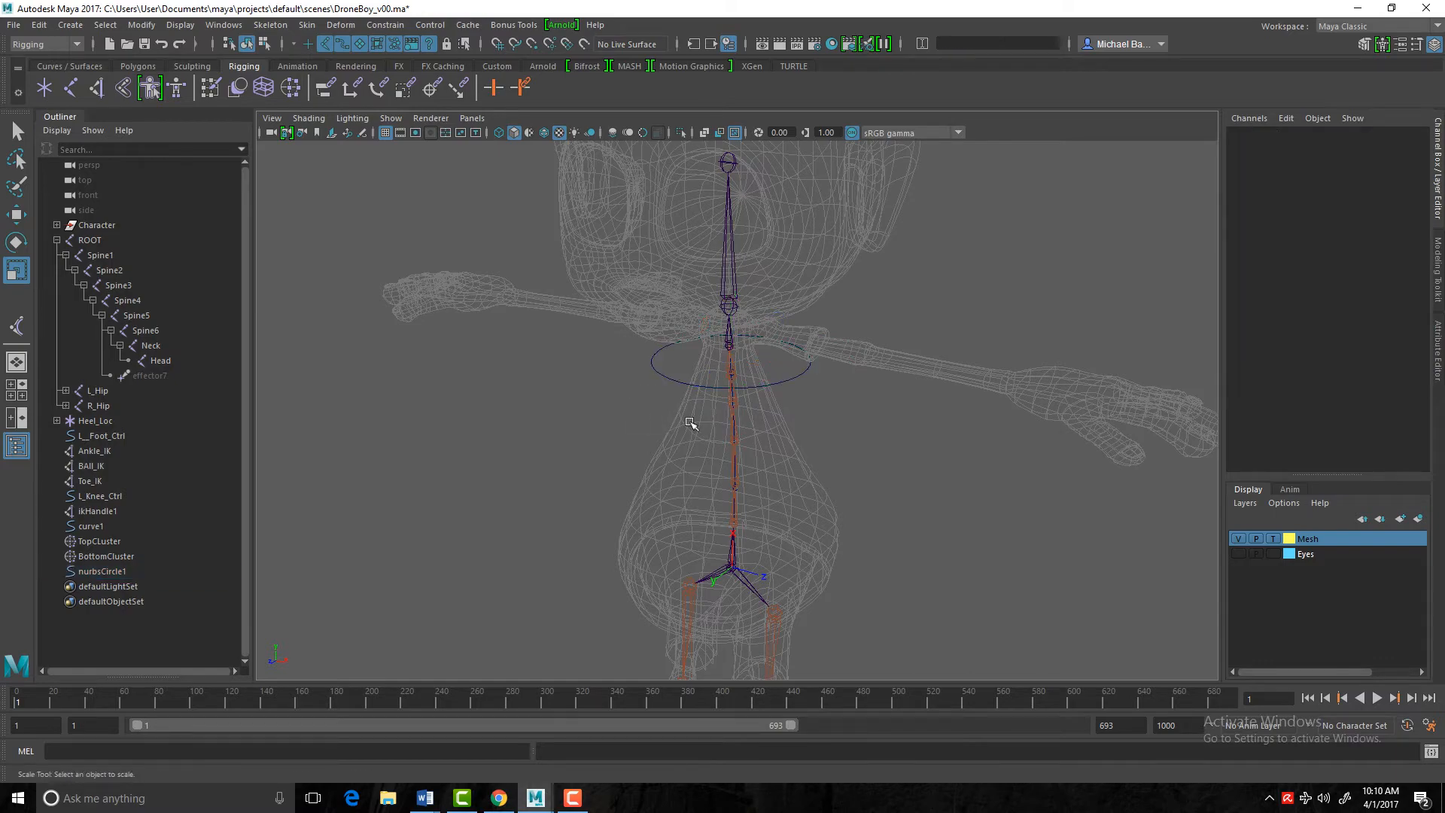
Move the circle down onto the top cluster handle, to about 103.9 in Translate Y
left_click_drag(699, 423, 777, 432, "alt")
right_click_drag(777, 431, 864, 435, "alt")
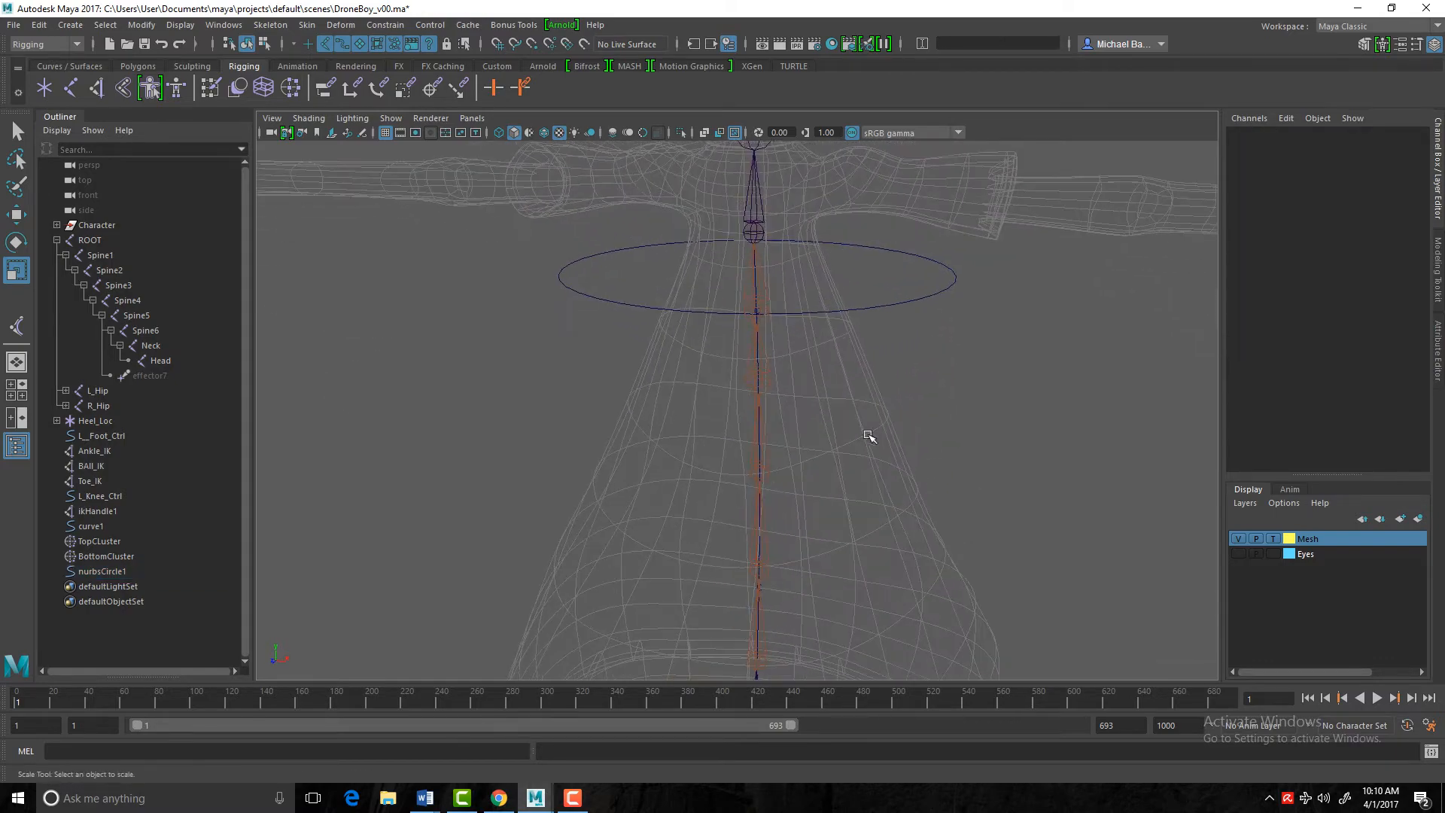
middle_click_drag(864, 435, 872, 480, "alt")
left_click_drag(872, 480, 888, 391, "alt")
left_click(896, 358)
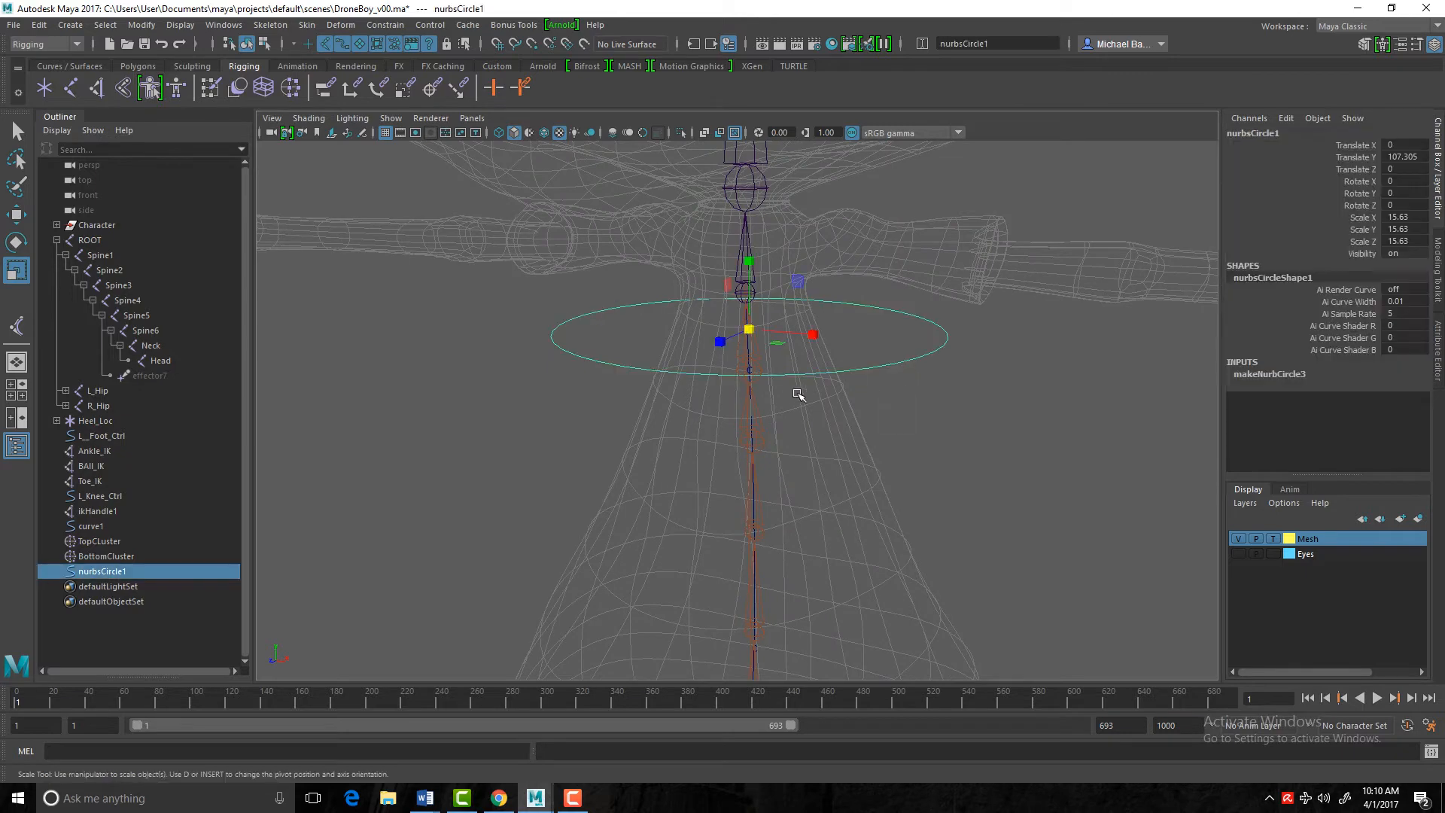
mouse_move(800, 394)
left_mouse_down("alt")
mouse_move(754, 407)
mouse_move(780, 404)
mouse_move(775, 389)
left_mouse_up("alt")
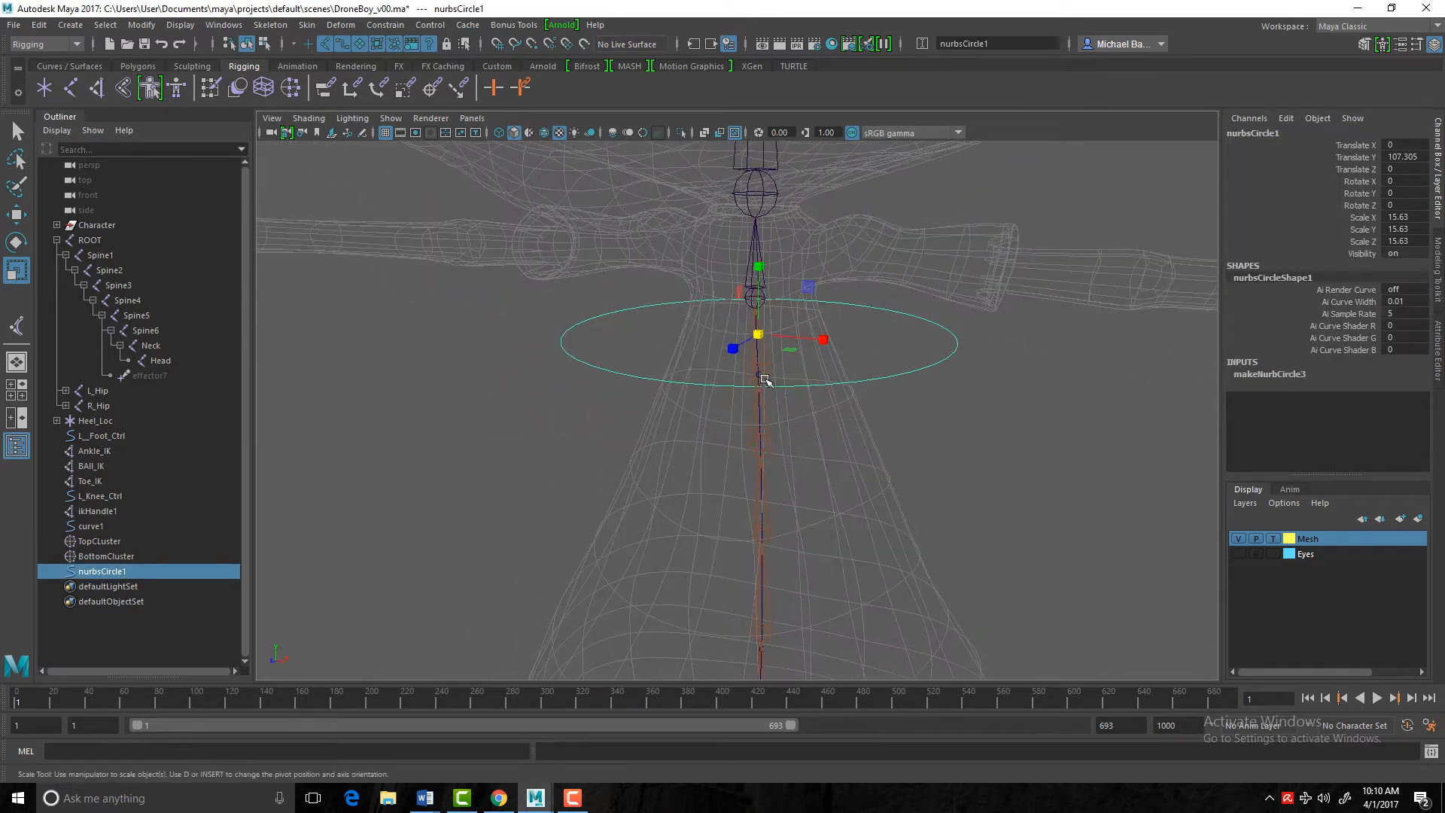
key("w")
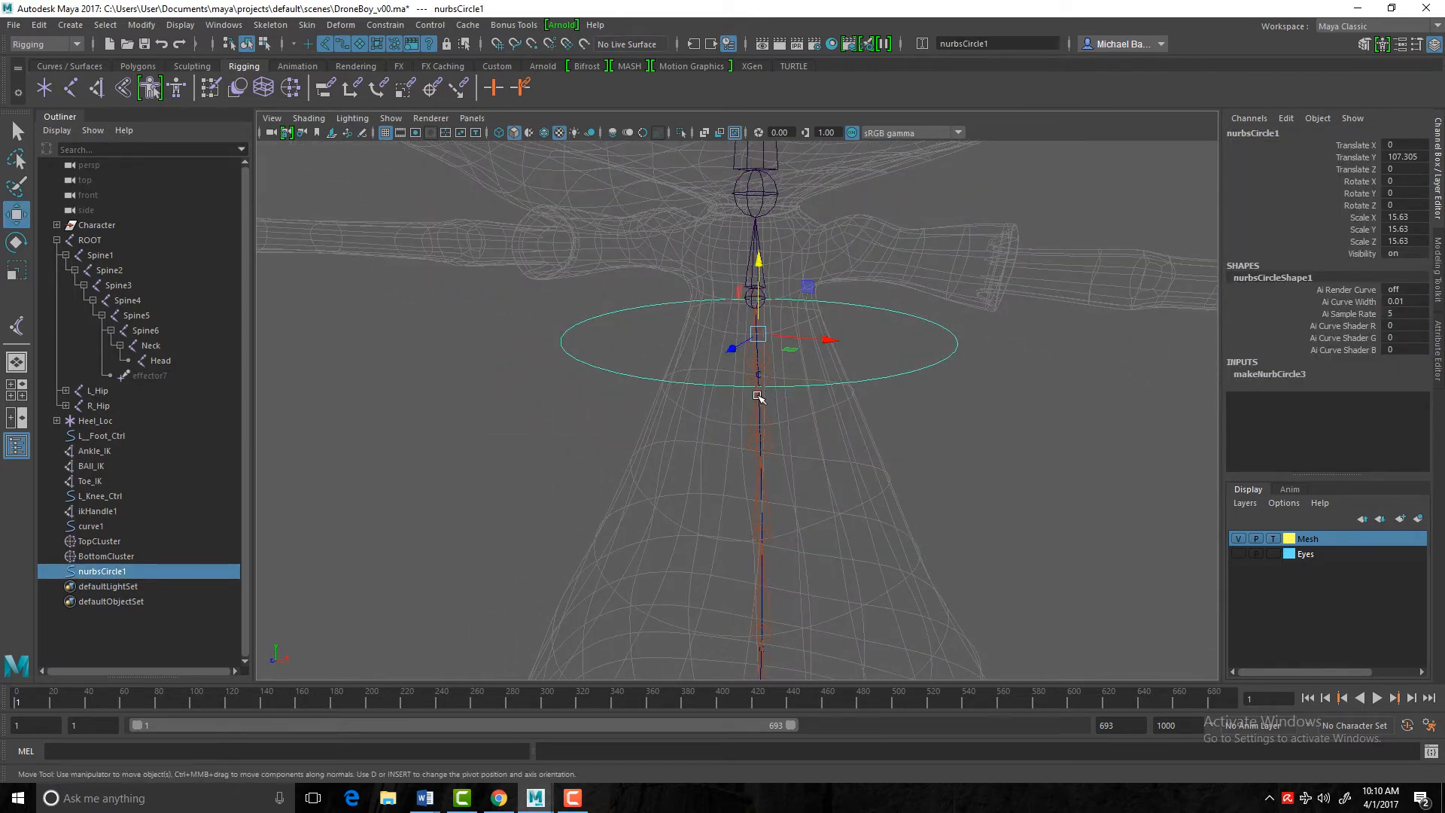
left_click_drag(758, 334, 759, 375)
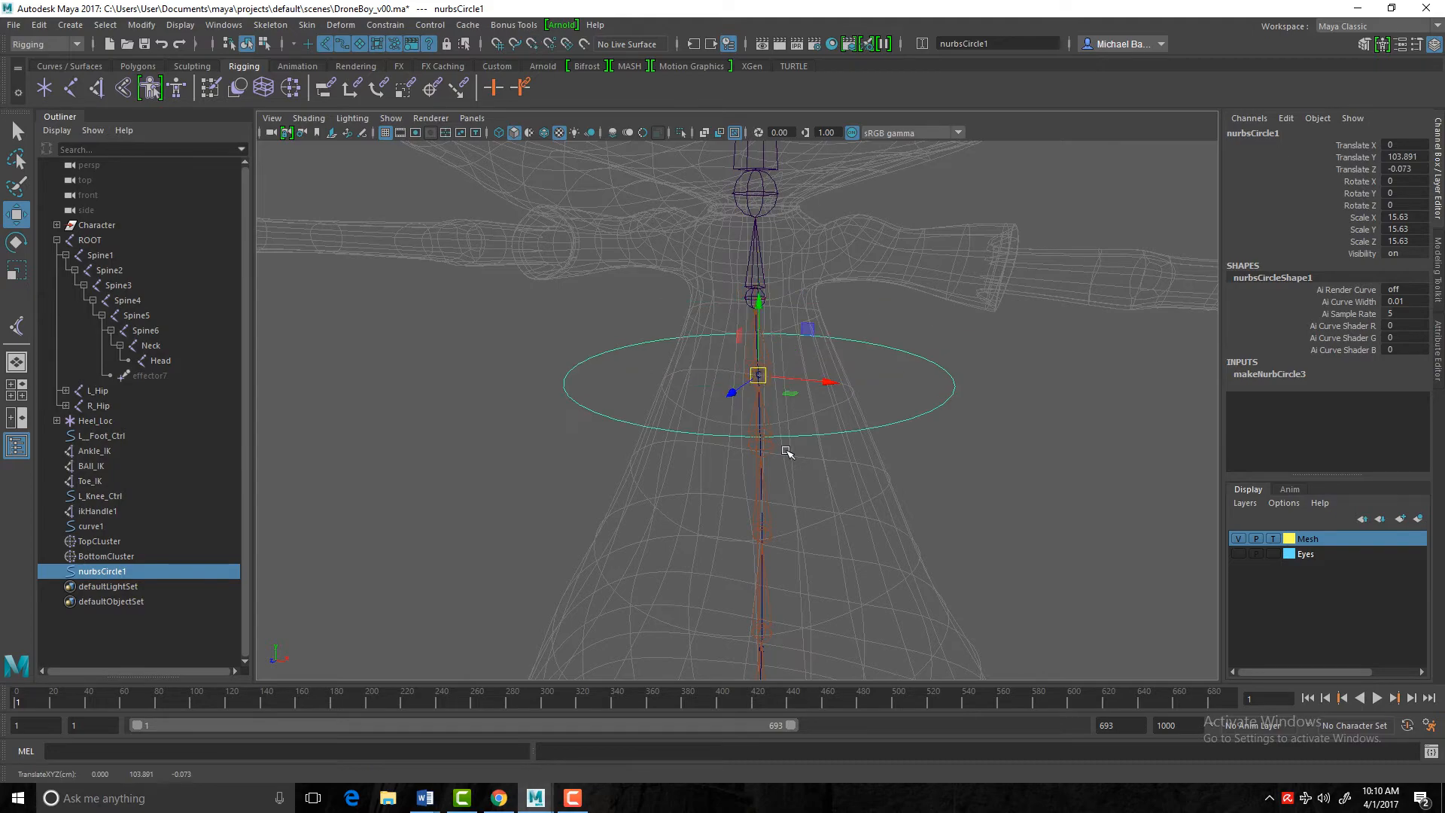
Rename the circle as TopSpineControl and freeze its transformations
mouse_move(610, 445)
left_mouse_down("alt")
mouse_move(710, 445)
mouse_move(596, 442)
left_mouse_up("alt")
left_click(1253, 133)
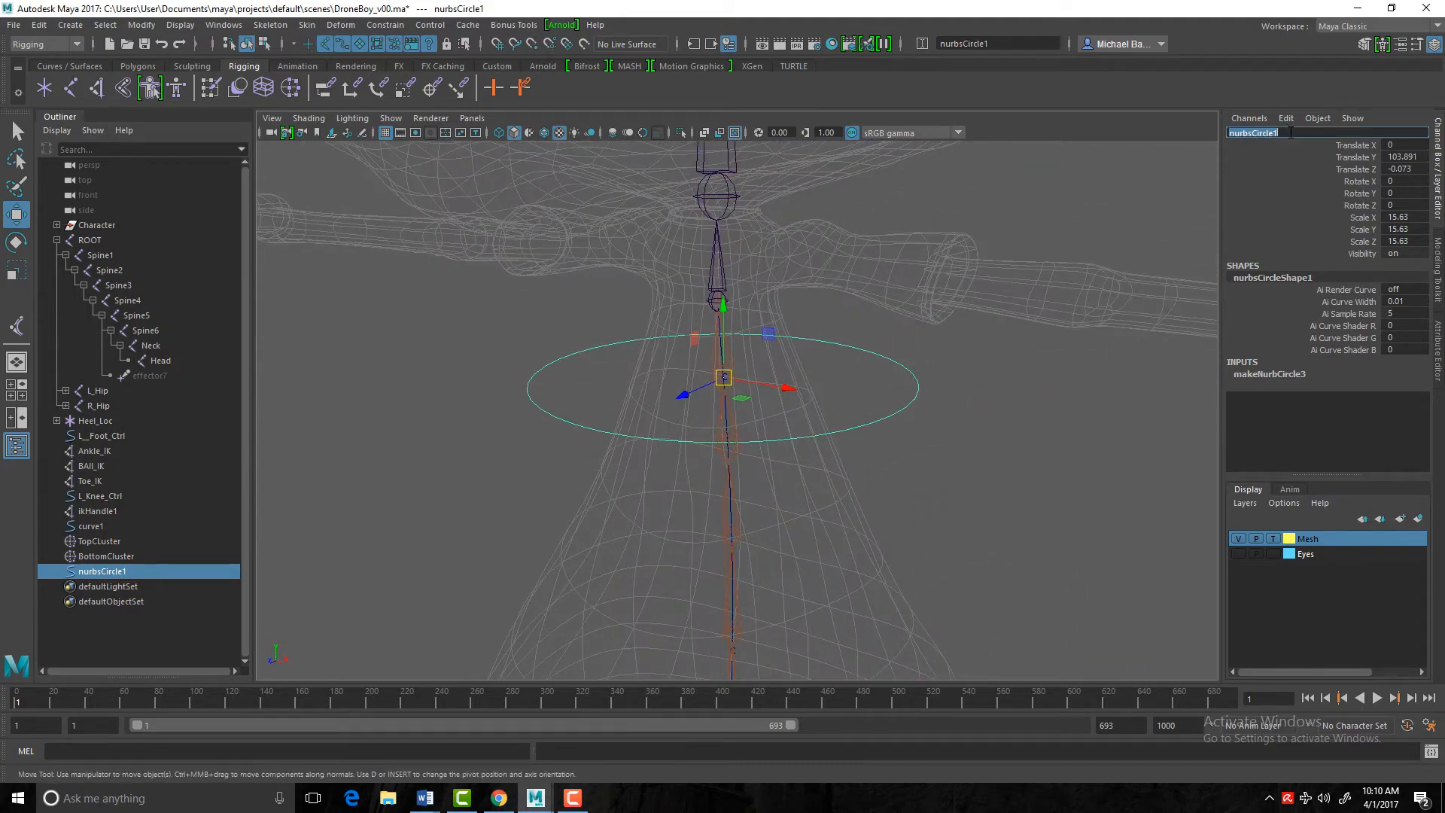
type("TopSpineControl")
key("Return")
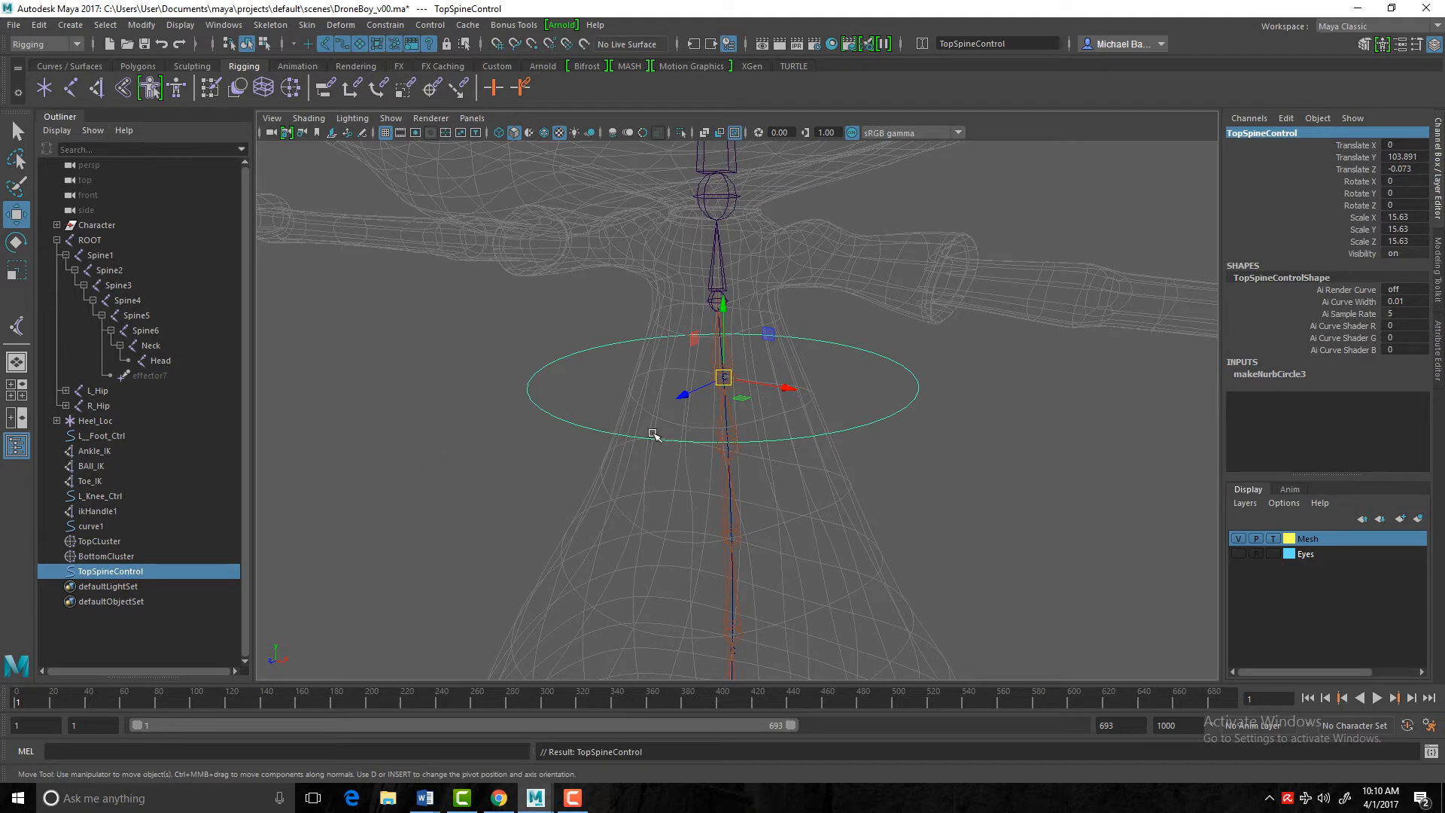
left_click(149, 25)
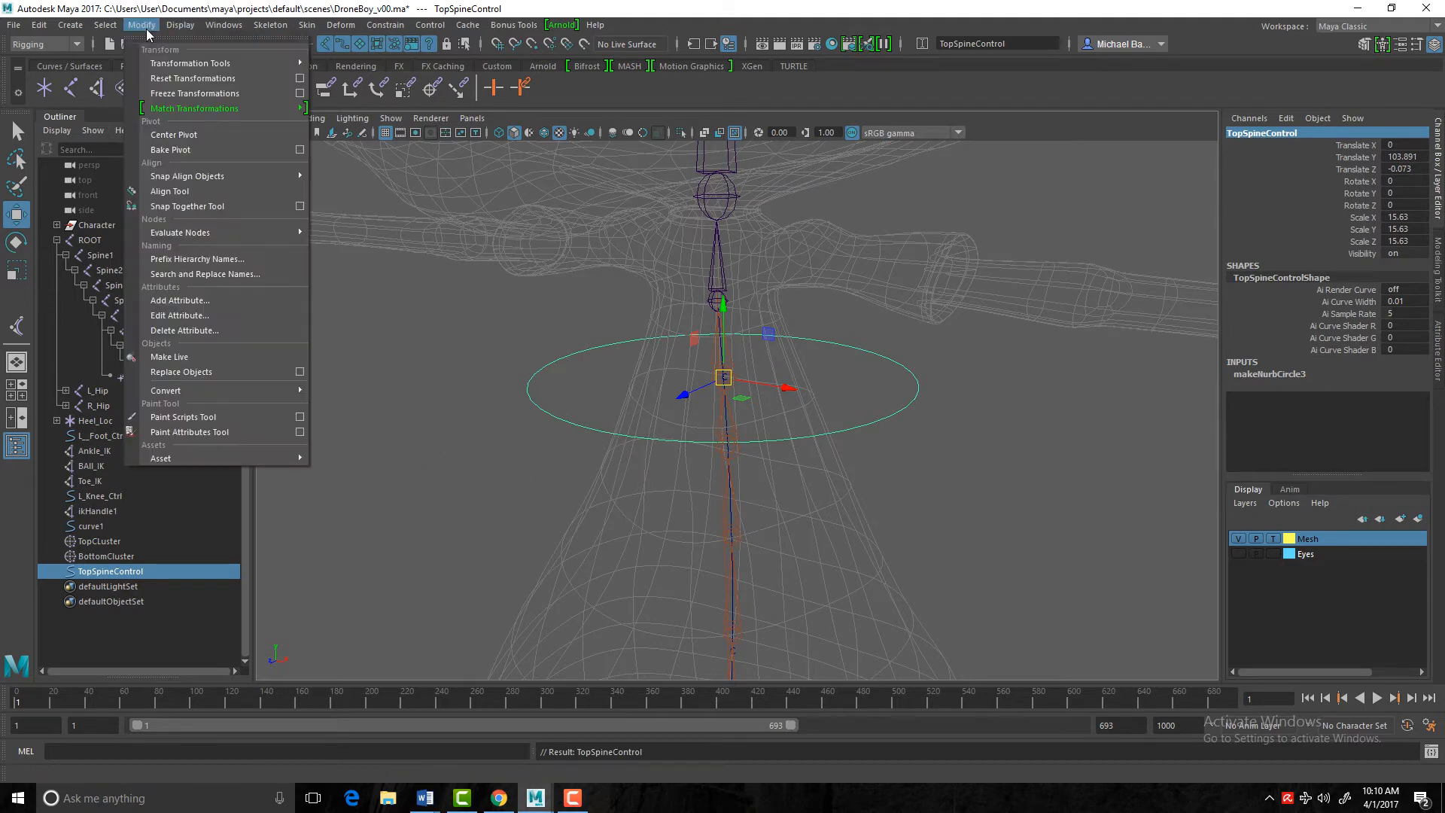
left_click(213, 93)
Duplicate the top spine control and snap the copy onto the lower spine, at about -26.5 in Translate Y
scroll(700, 454, "down", 3)
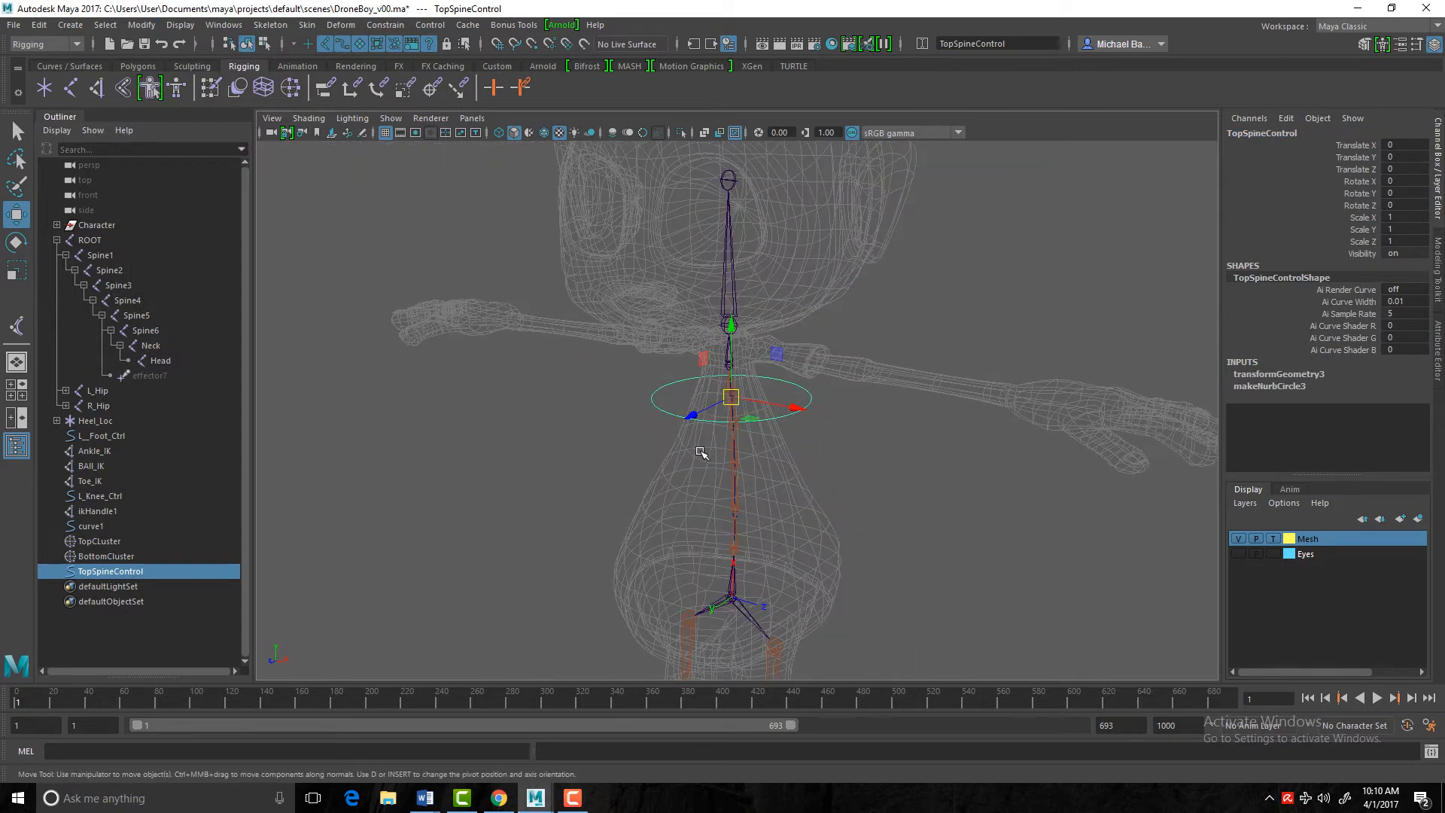
key("ctrl+d")
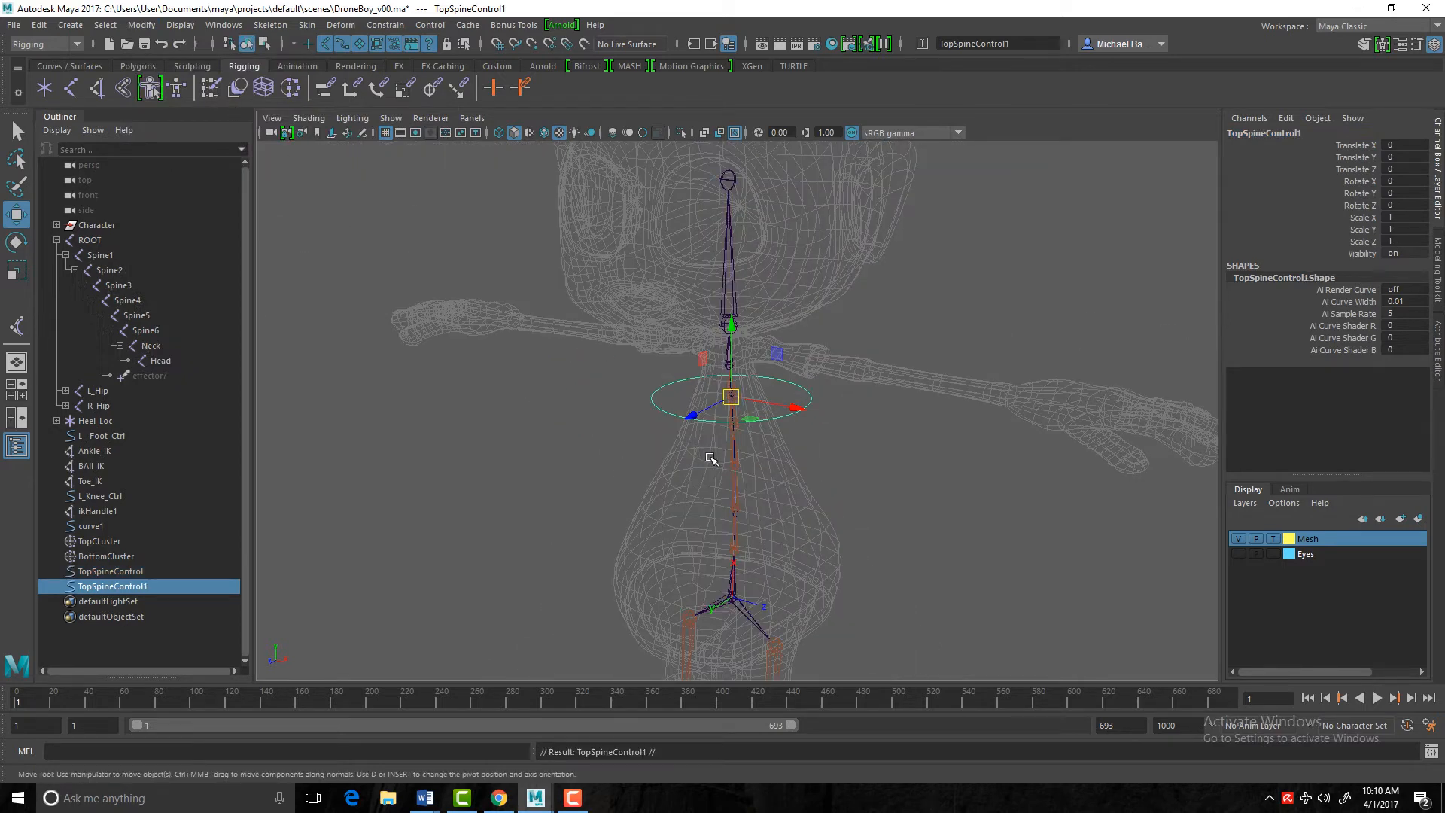
key("v")
left_click_drag(729, 397, 732, 544)
Scale the duplicated lower circle up uniformly to about 1.74 so it surrounds the belly
left_click_drag(602, 550, 637, 531, "alt")
key("r")
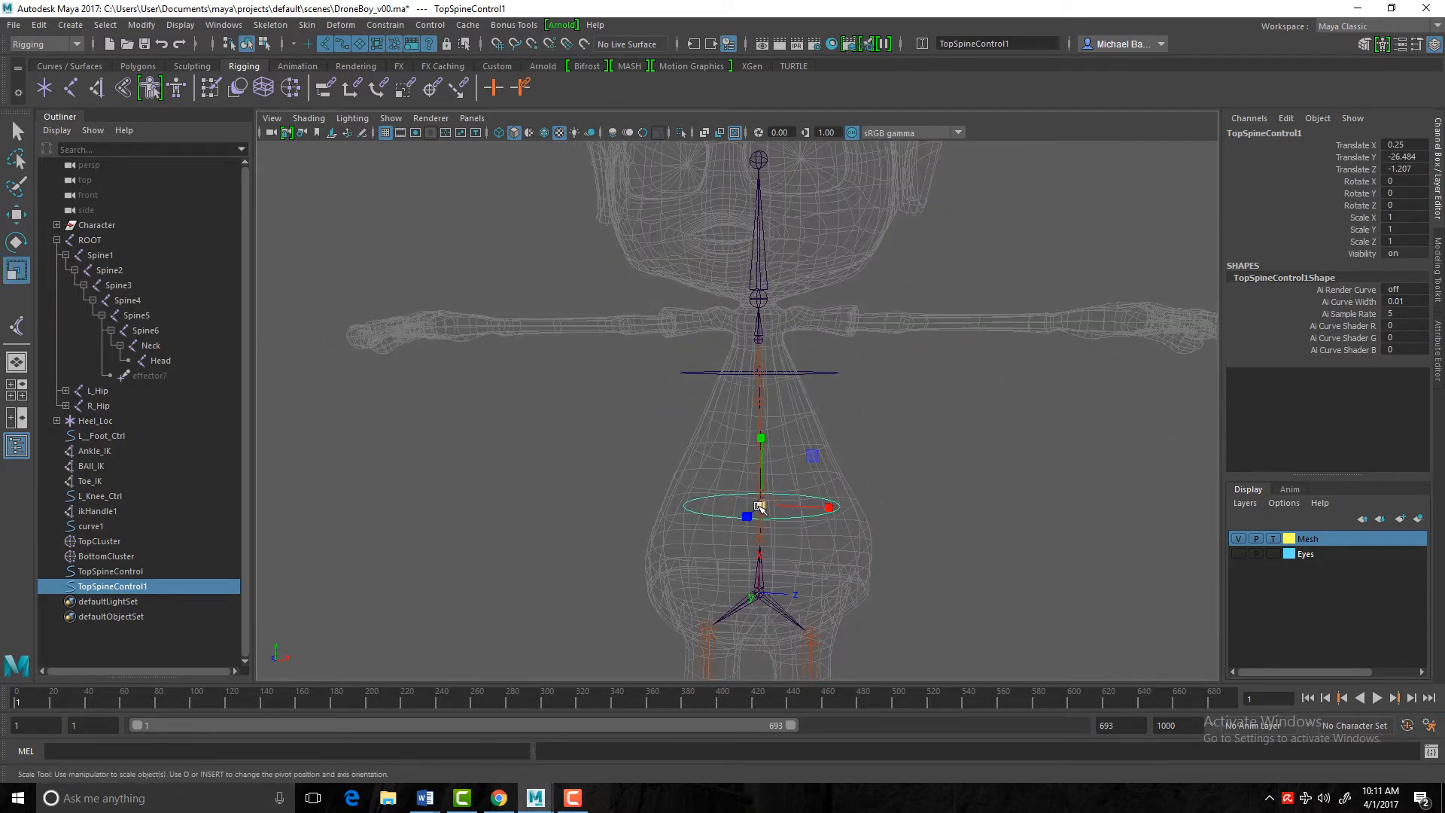
left_click_drag(760, 505, 851, 527)
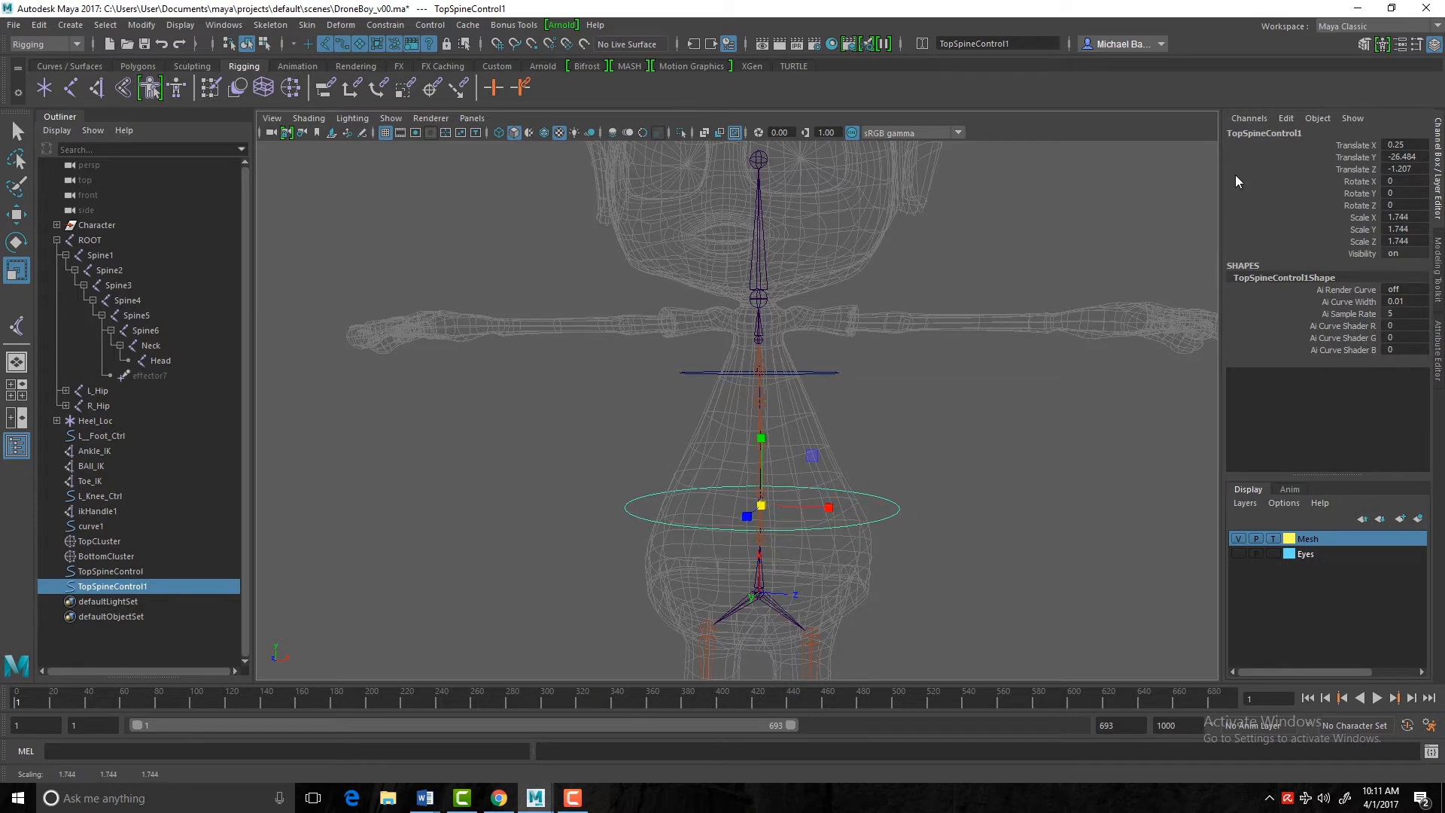
Rename the duplicated lower circle as BottomSpineControl and freeze its transformations
left_click(1265, 132)
left_click_drag(1265, 132, 1231, 135)
left_click(1301, 134)
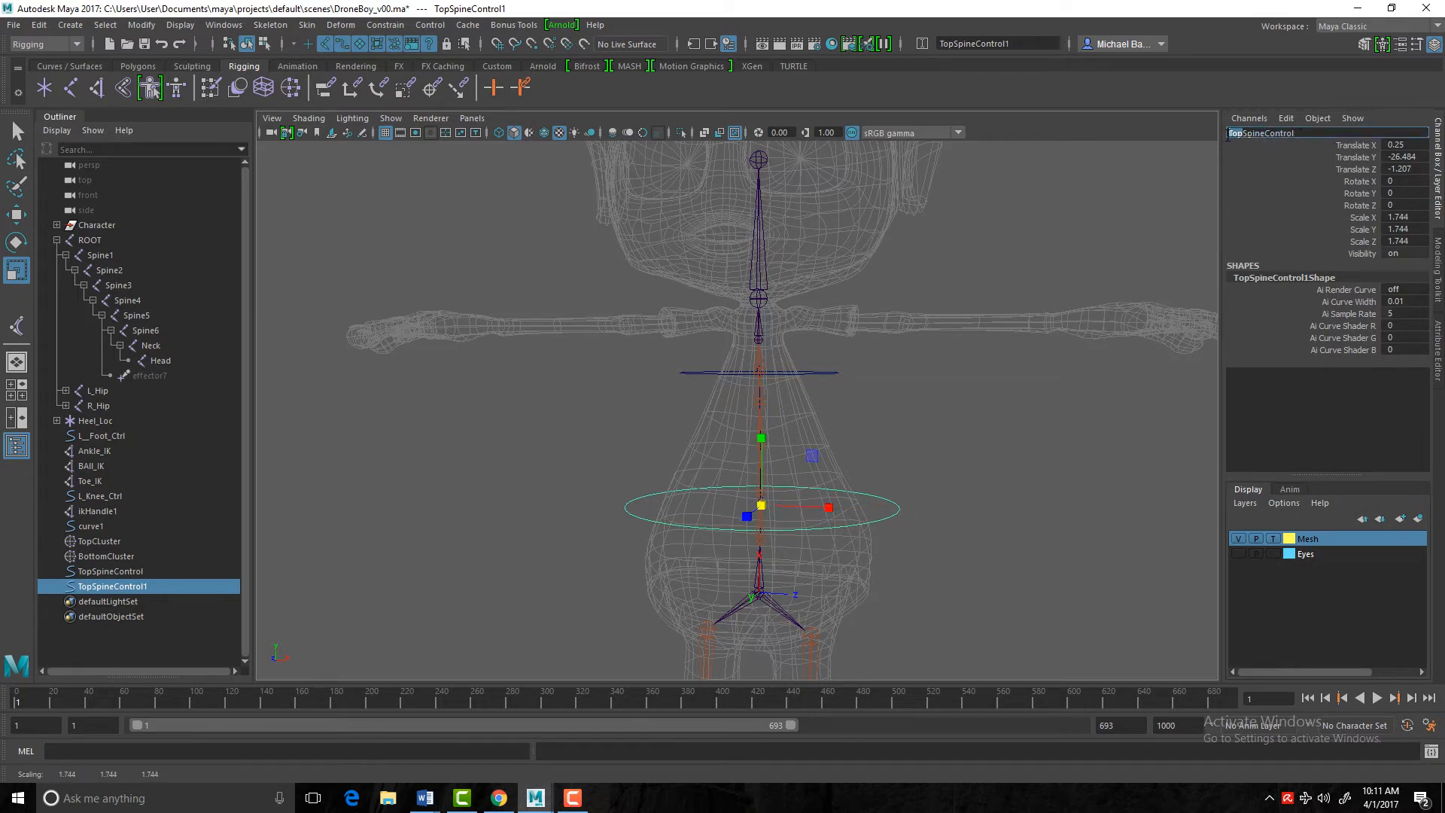
type("Bottom")
key("Return")
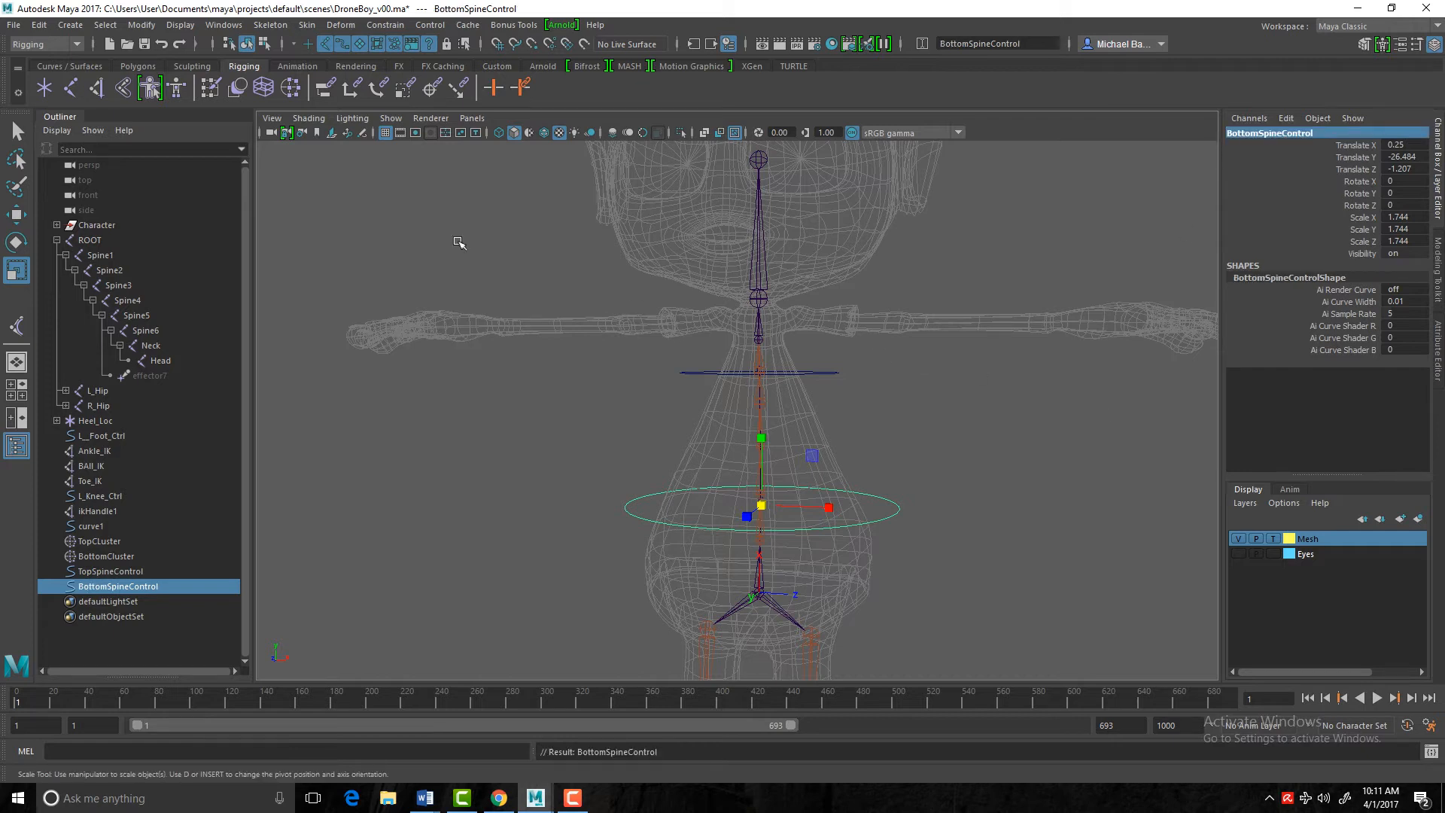
left_click(142, 25)
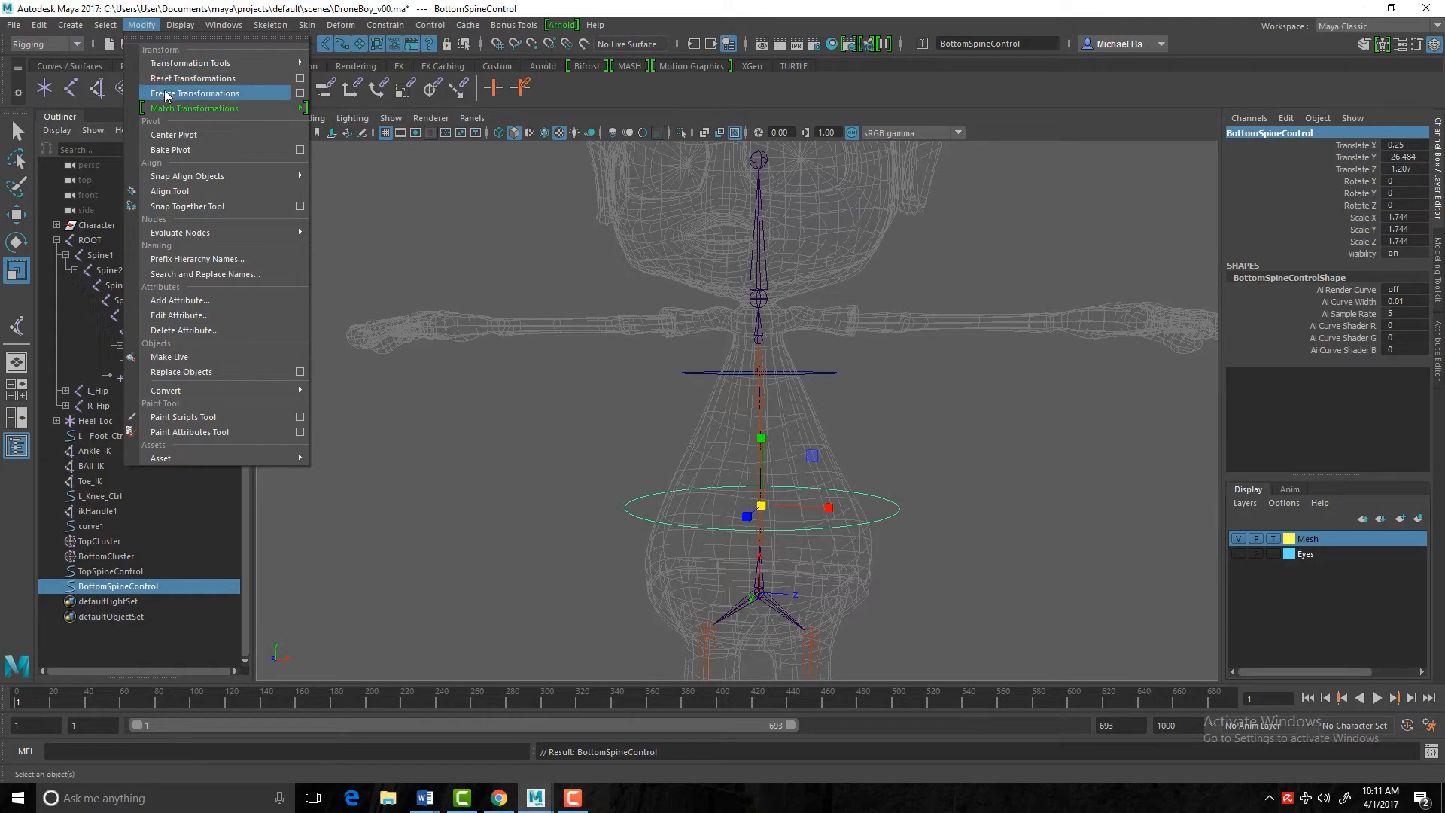
left_click(188, 93)
Duplicate the bottom spine control and scale the copy up uniformly to 1.6
scroll(526, 391, "down", 3)
left_click_drag(693, 368, 723, 357, "alt")
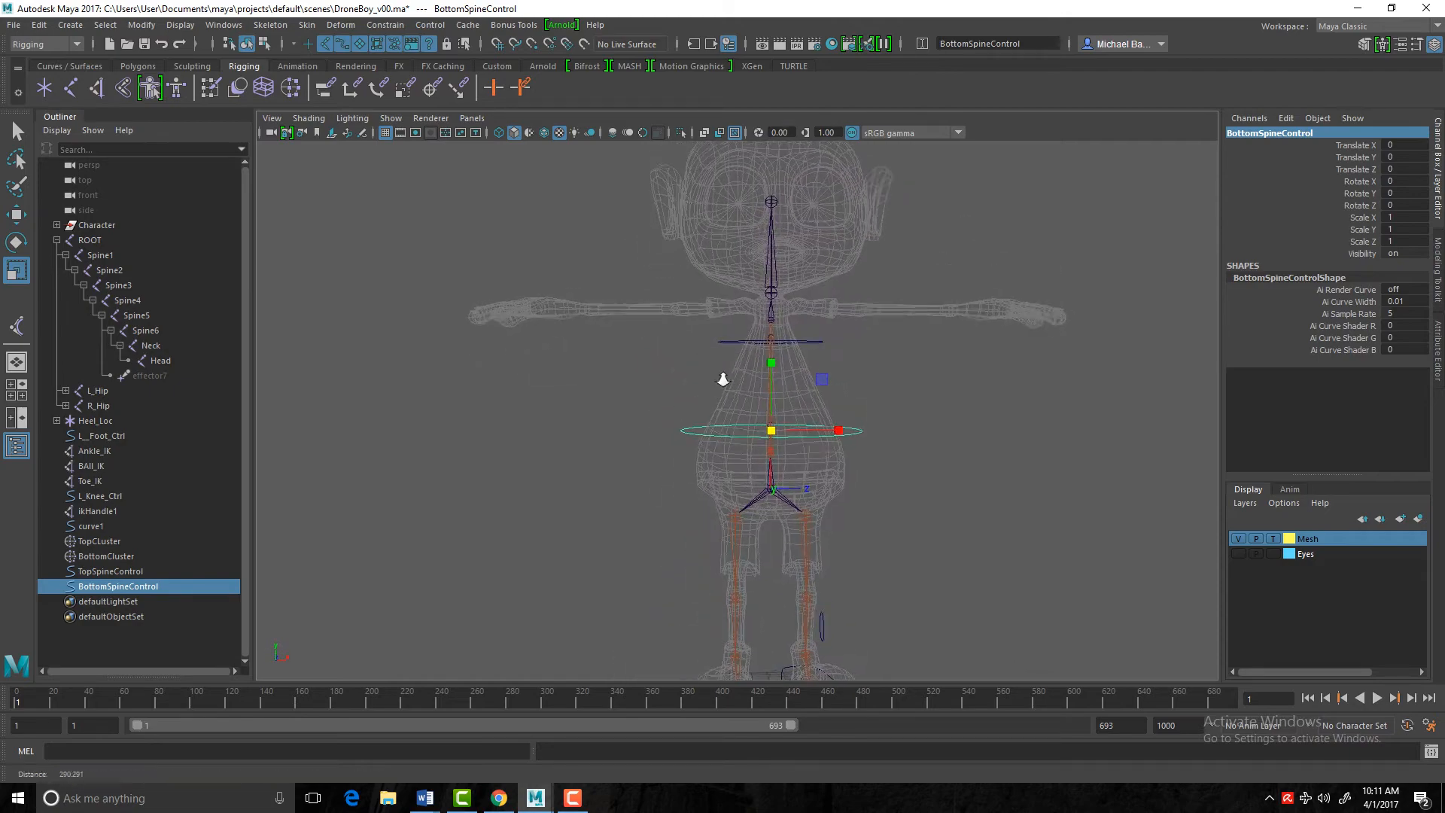
right_click_drag(726, 368, 777, 476, "alt")
key("ctrl+d")
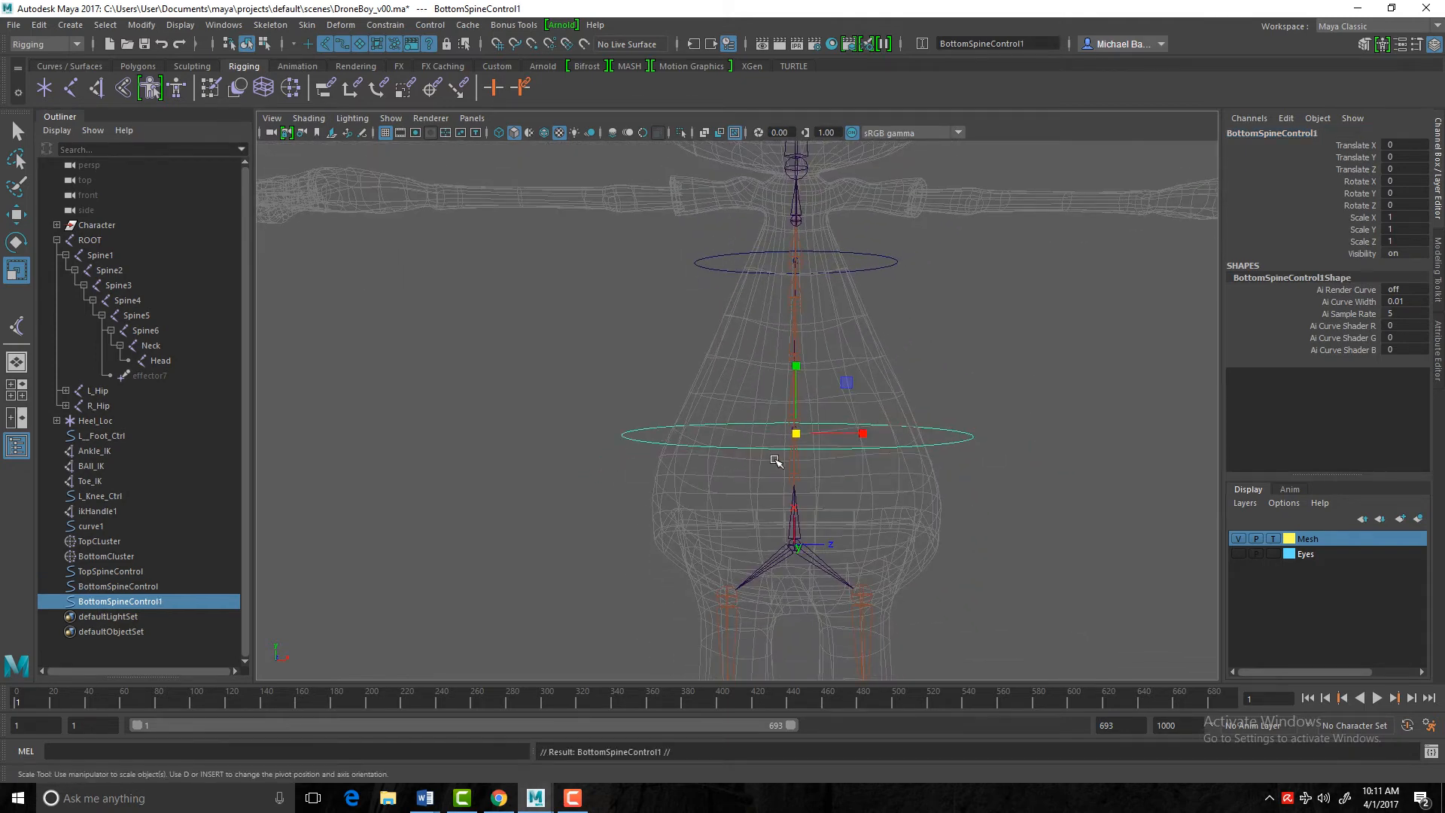
left_click_drag(794, 433, 958, 467)
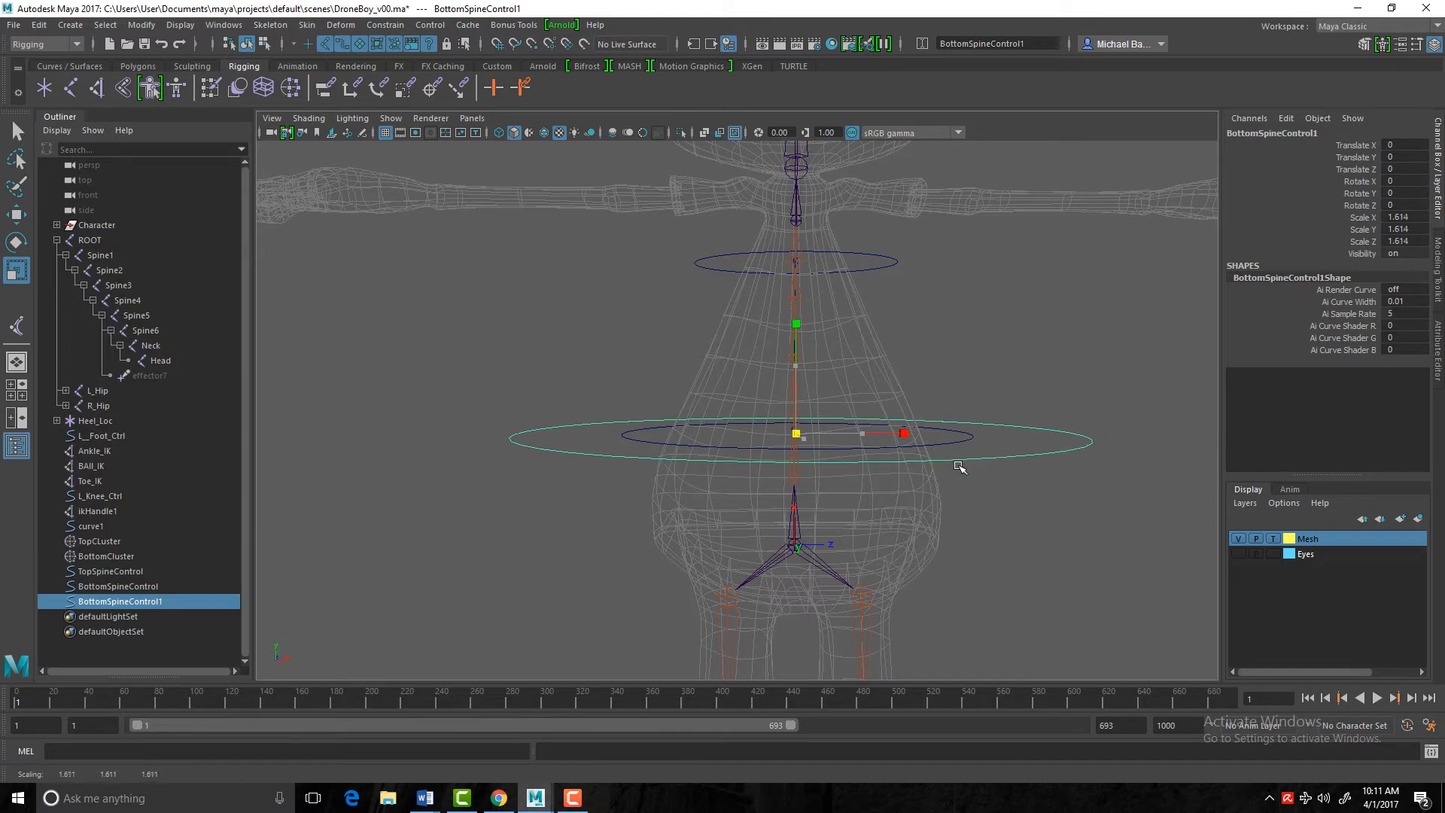
mouse_move(634, 471)
left_mouse_down("alt")
mouse_move(557, 493)
mouse_move(596, 506)
mouse_move(625, 470)
left_mouse_up("alt")
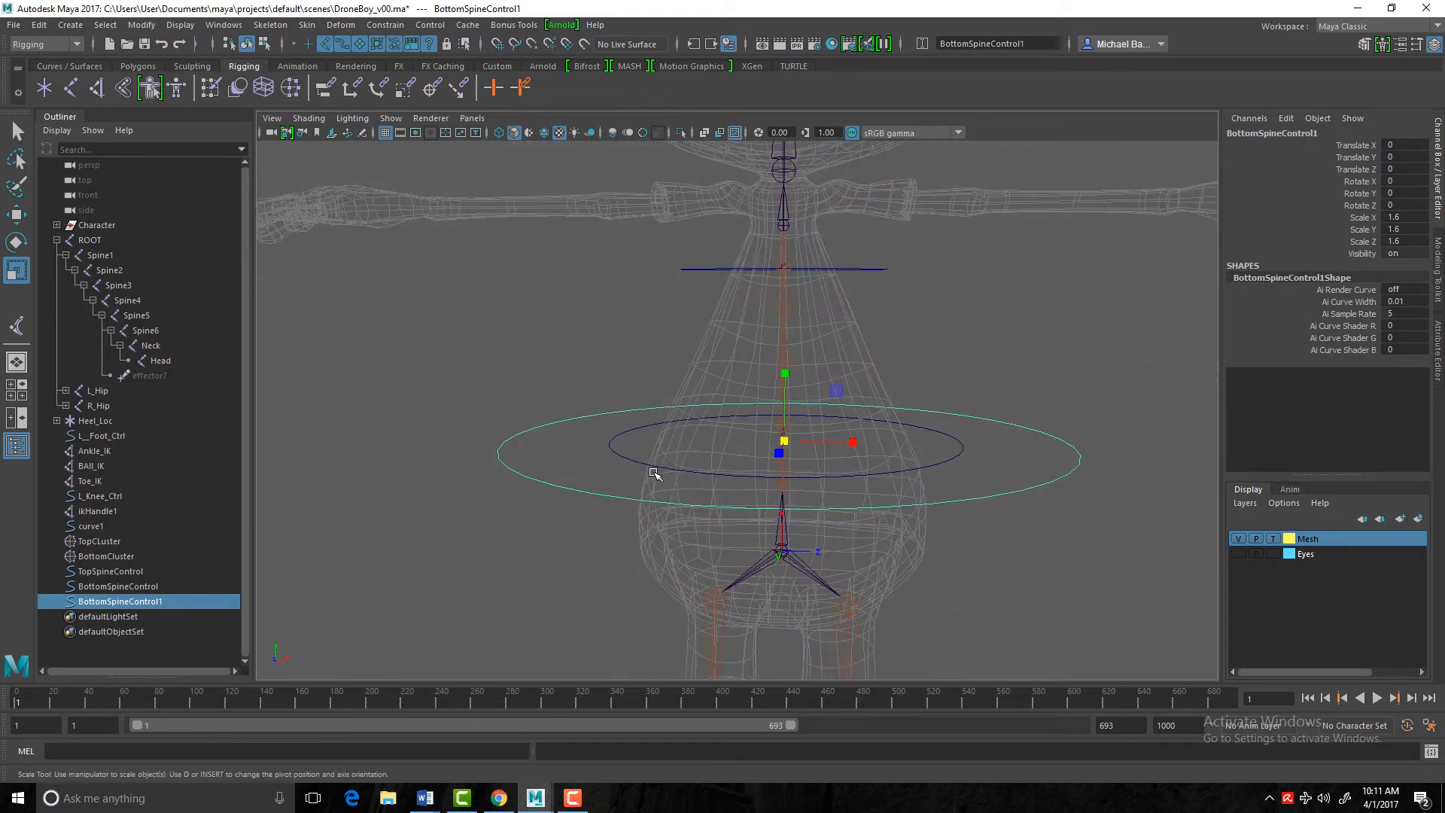
Move the duplicated large circle down onto the ROOT joint, at about -17.4 in Translate Y
key("w")
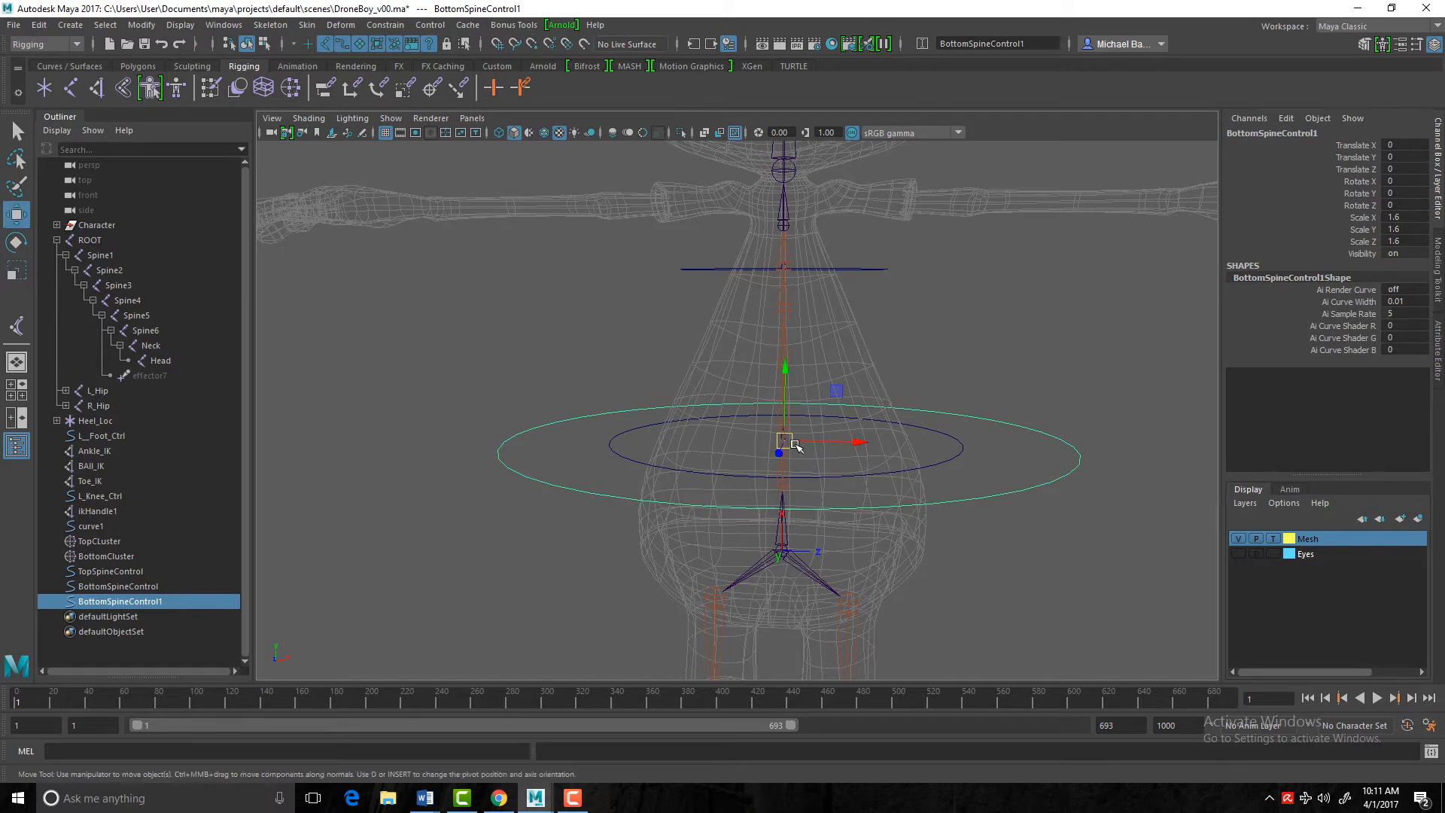
left_click_drag(788, 456, 790, 509)
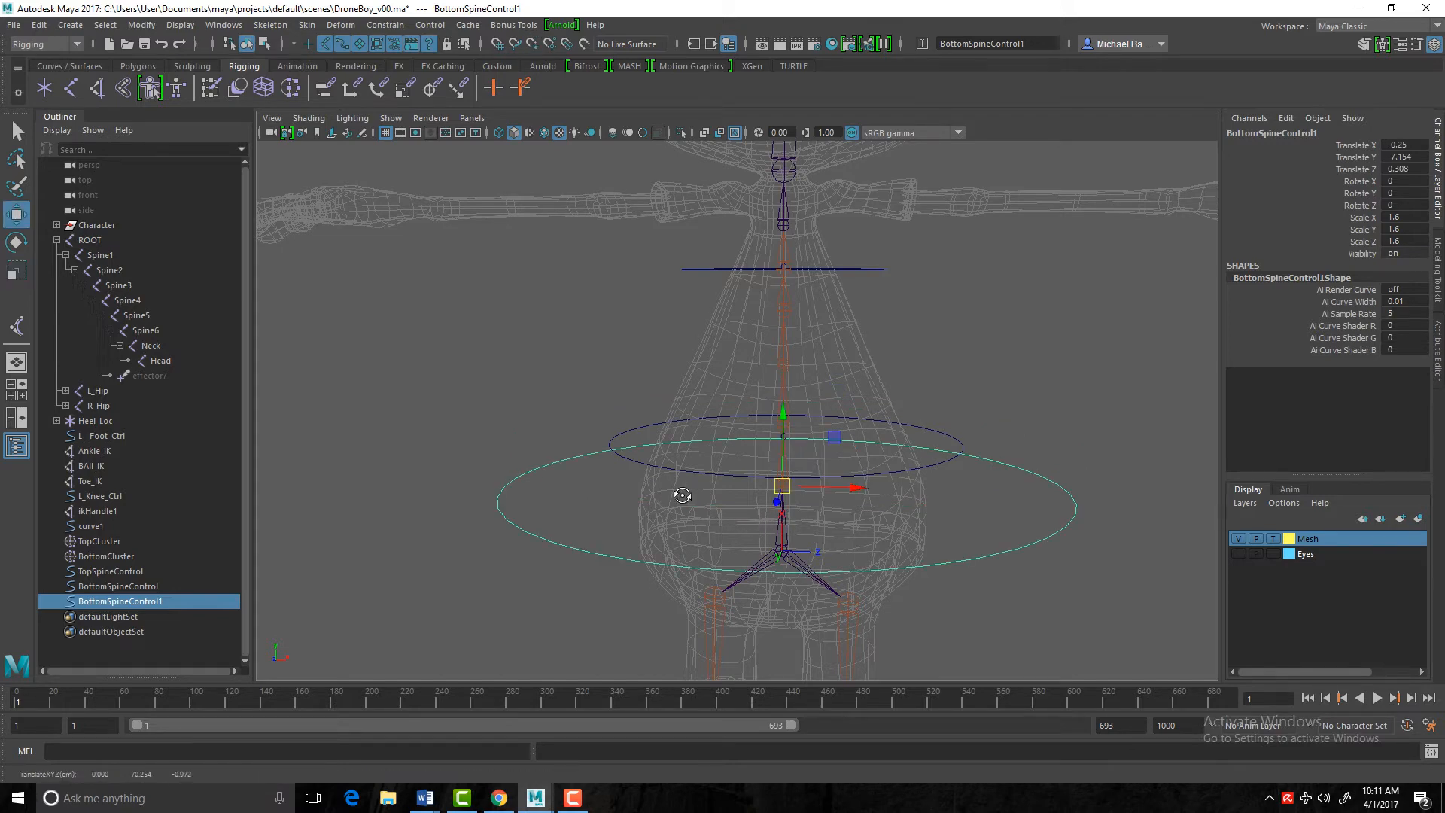
left_click_drag(680, 494, 611, 488, "alt")
Rename the large hip circle as ROOTControl and freeze its transformations
double_click(1336, 134)
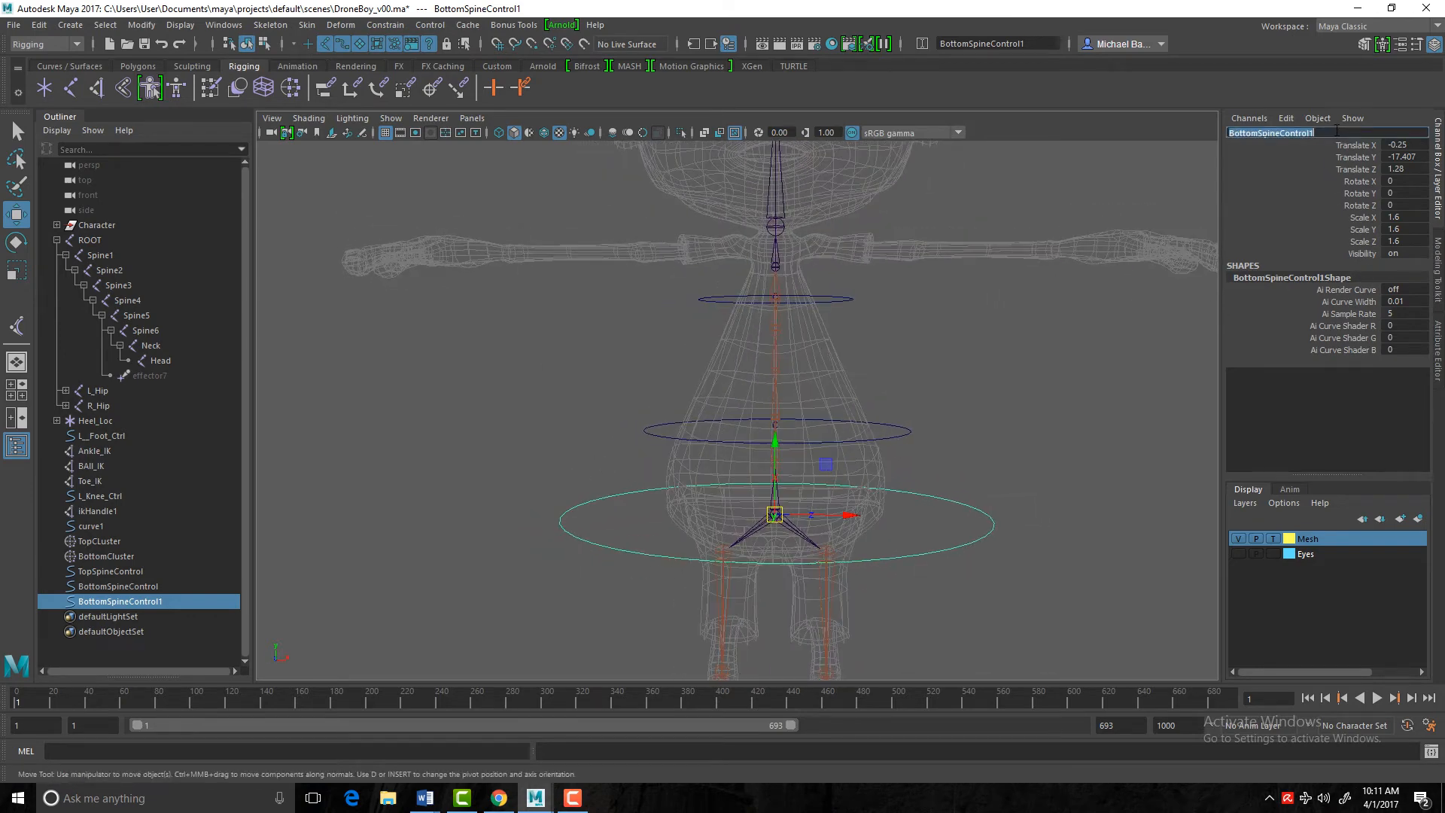
type("ROOTControl")
key("Return")
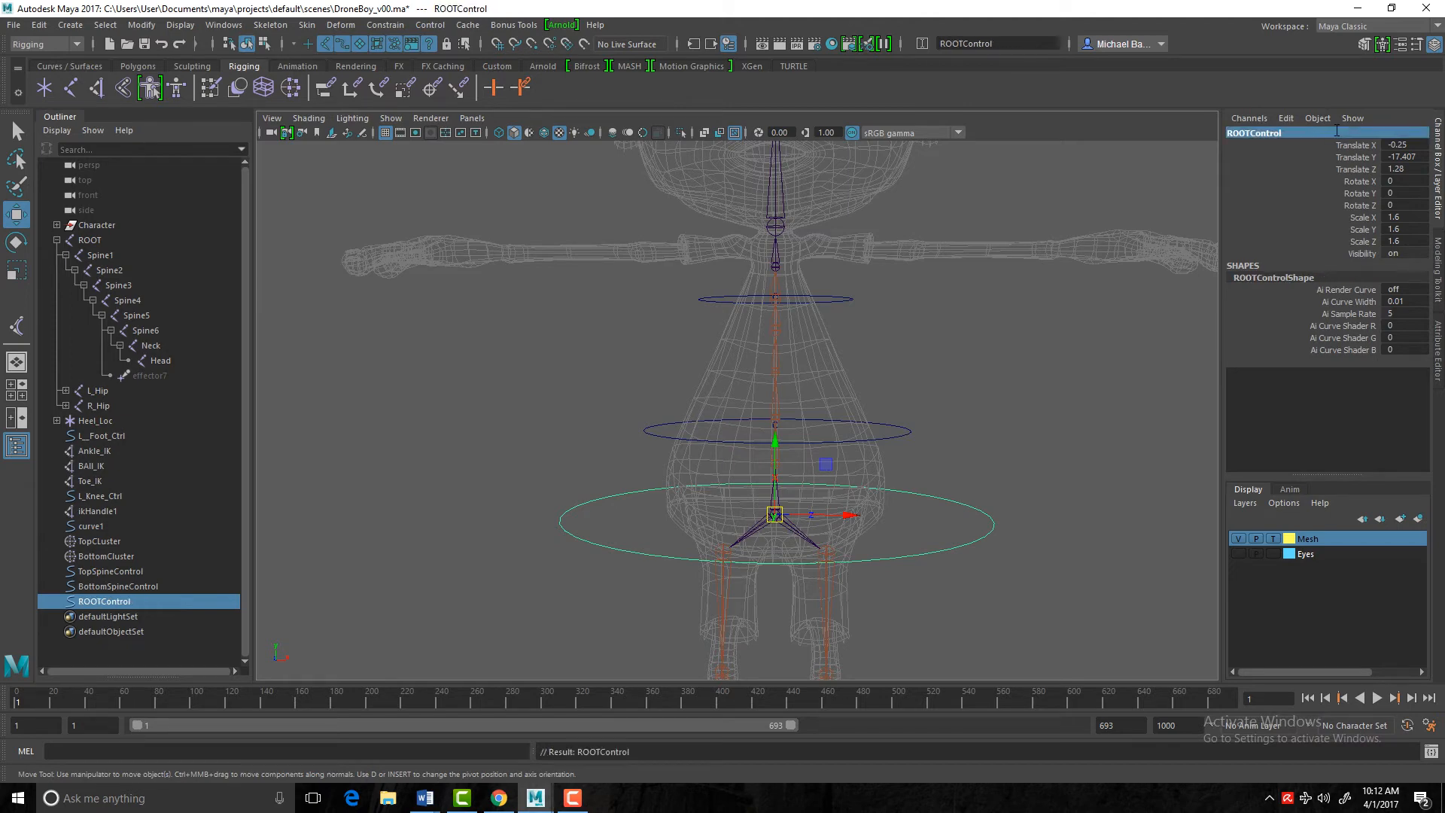
scroll(942, 462, "down", 2)
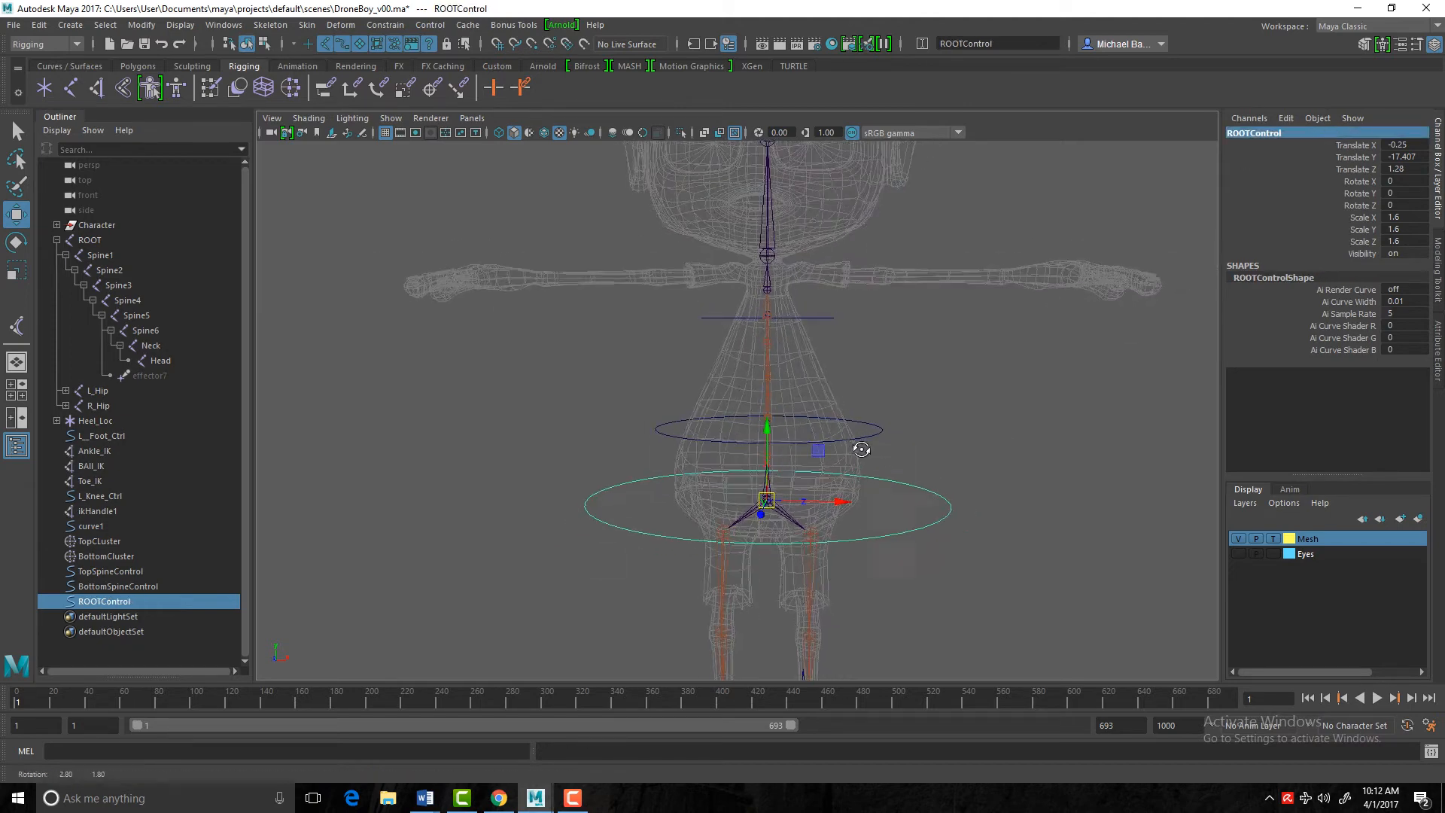
left_click(141, 27)
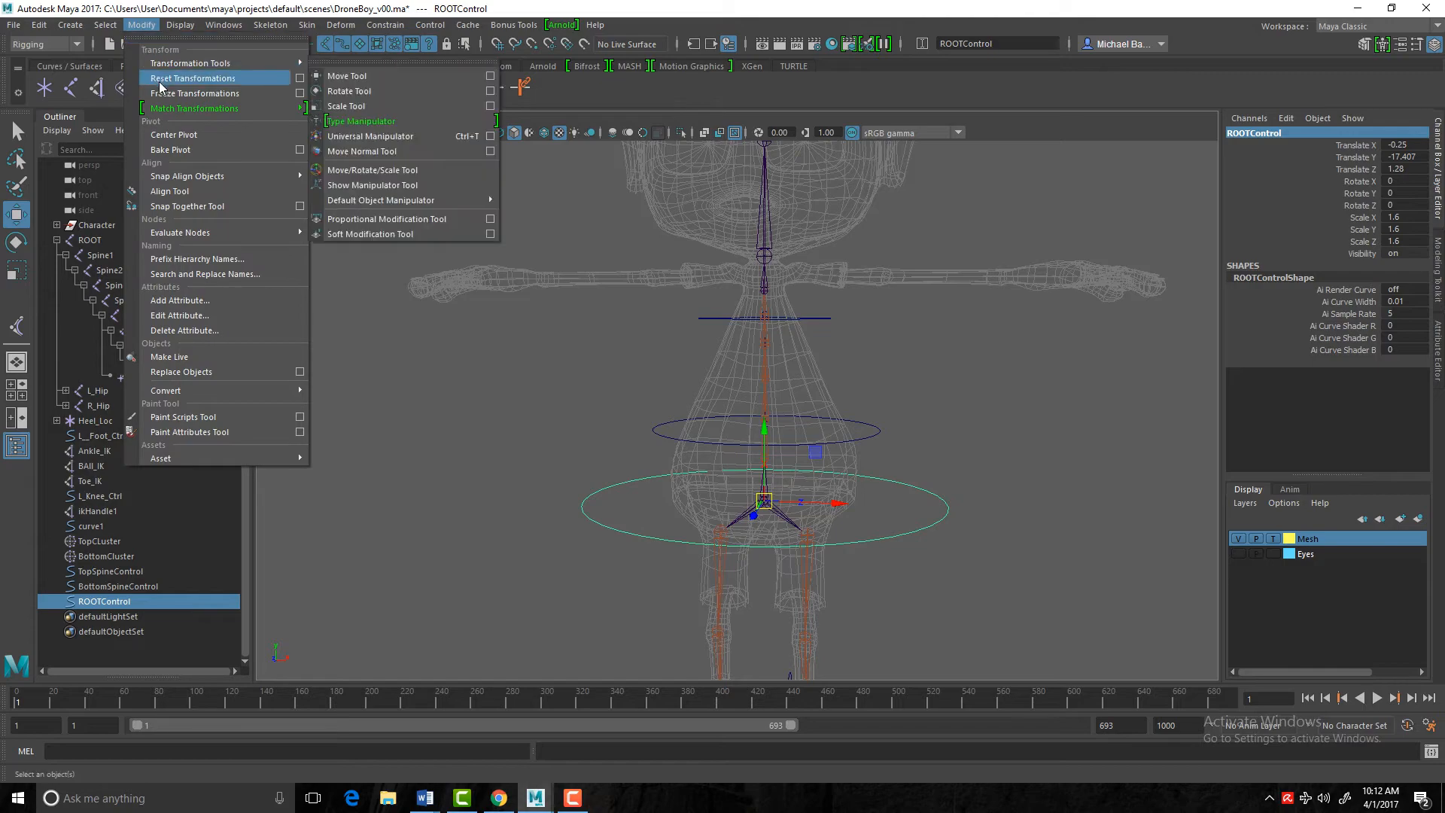
left_click(194, 93)
Parent the top cluster to the top spine control
left_click_drag(620, 477, 587, 442, "alt")
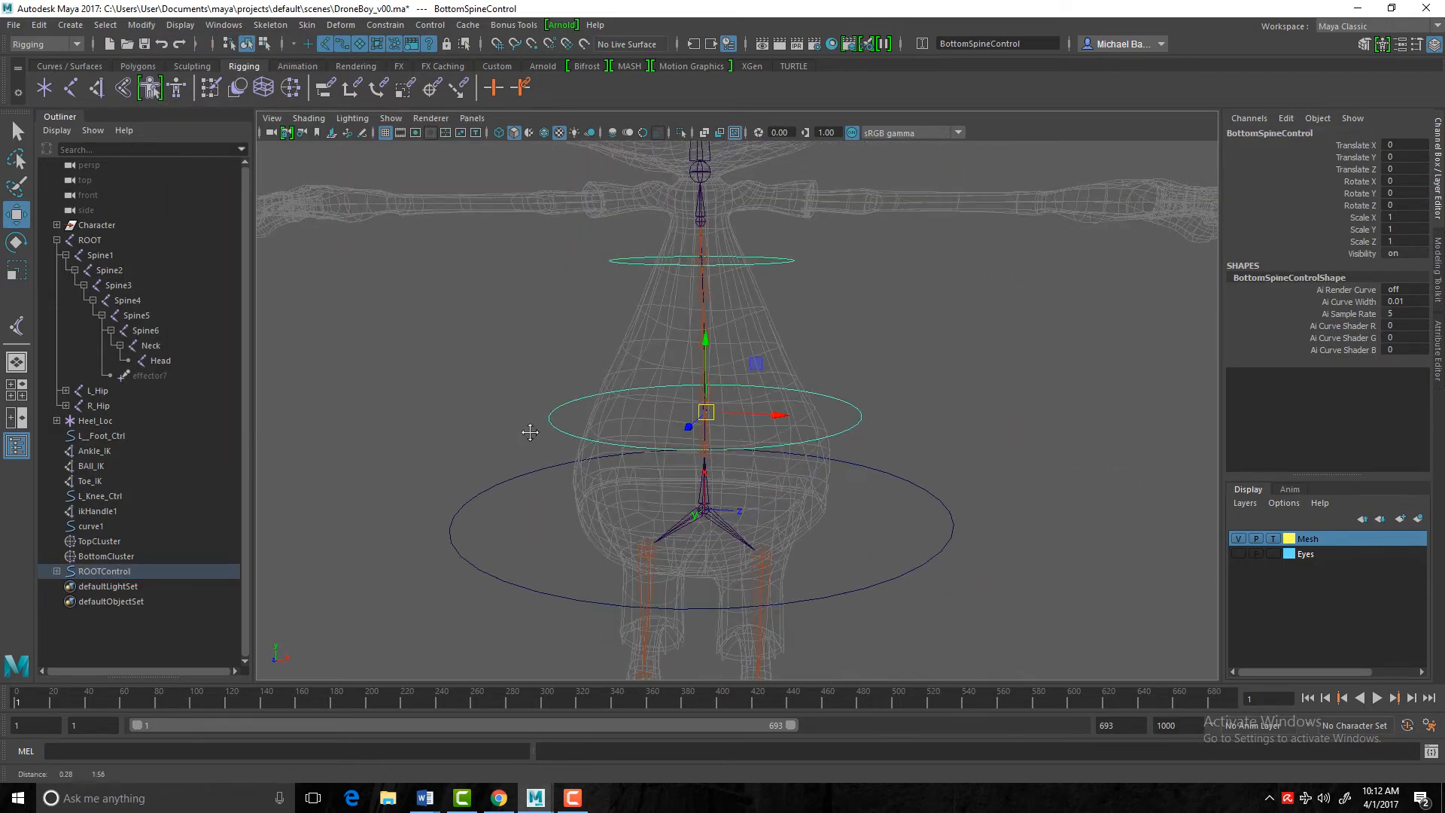
middle_click_drag(570, 384, 577, 445, "alt")
right_click_drag(577, 444, 651, 403, "alt")
middle_click_drag(651, 403, 710, 494, "alt")
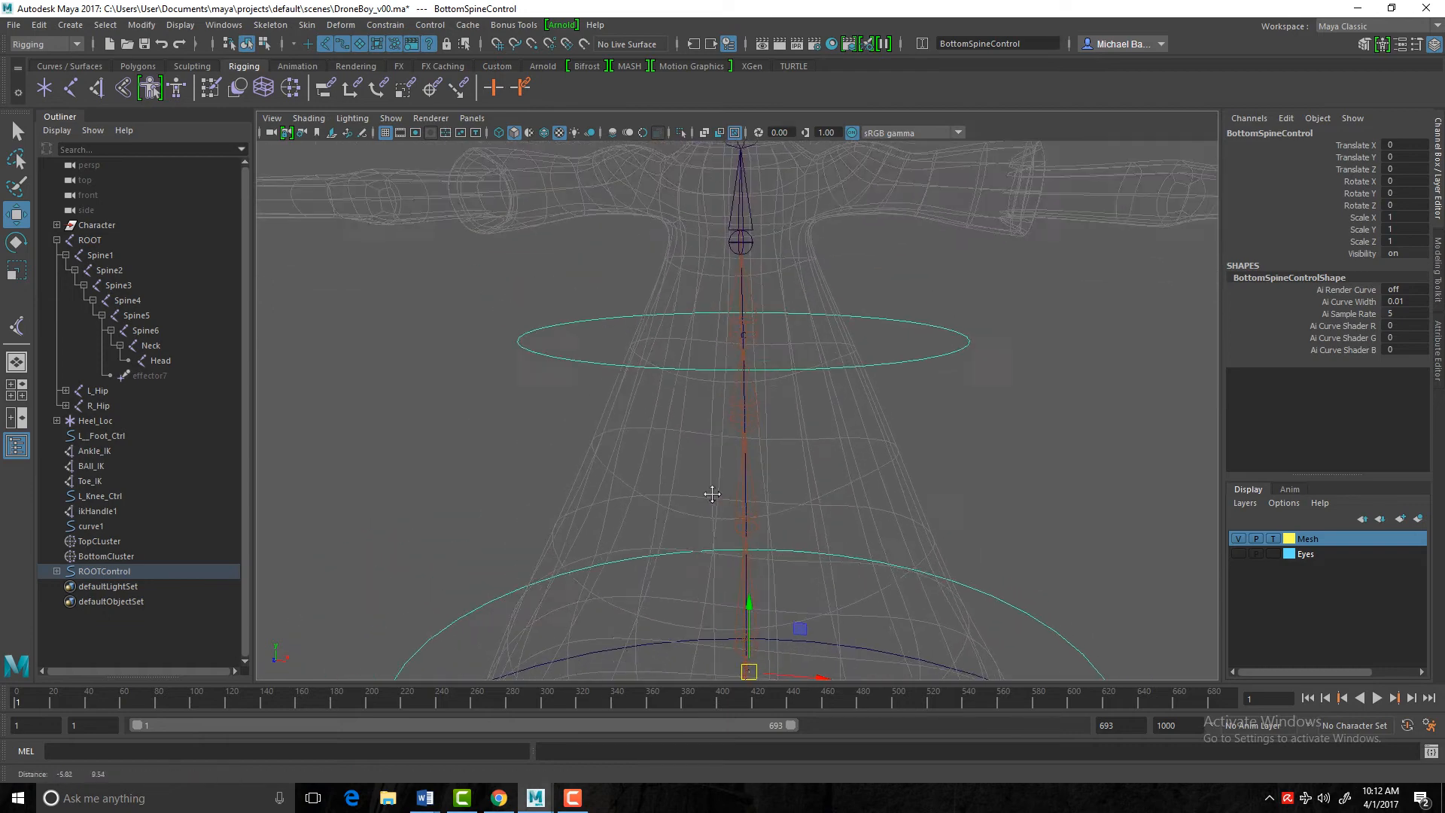
right_click_drag(709, 493, 741, 426, "alt")
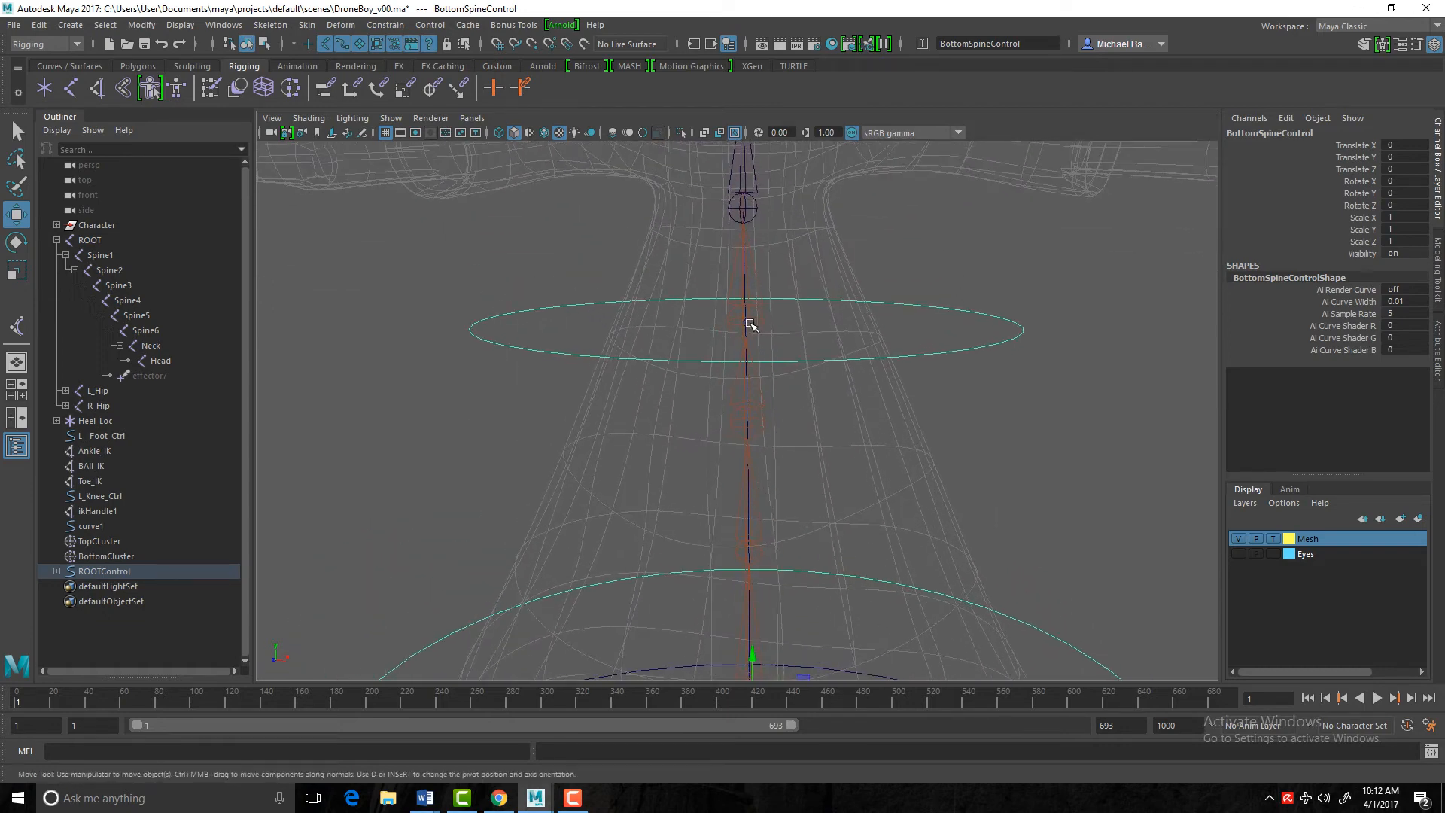
left_click(746, 323)
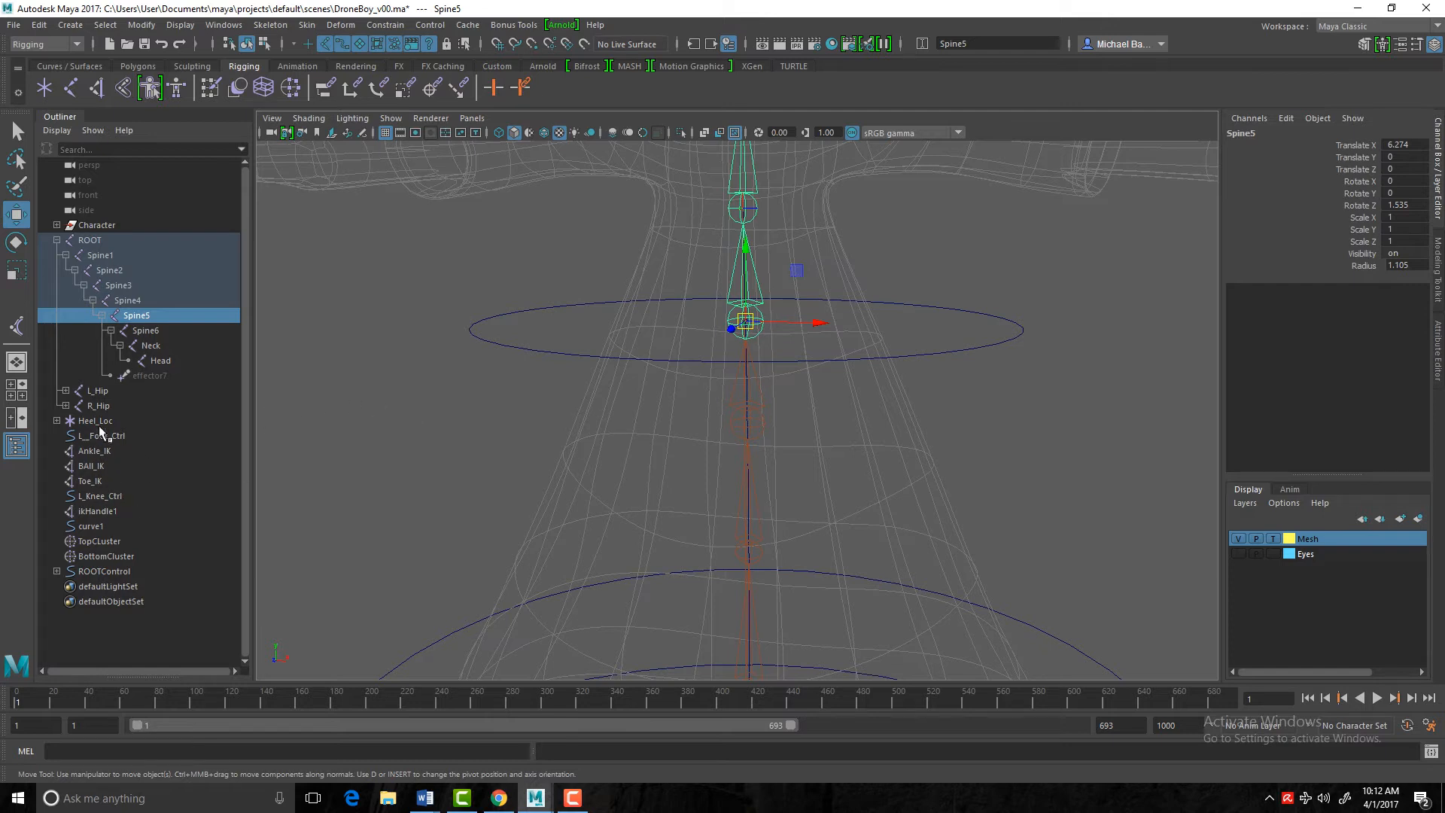
left_click(107, 542)
right_click_drag(929, 436, 621, 370, "alt")
middle_click_drag(658, 457, 606, 426, "alt")
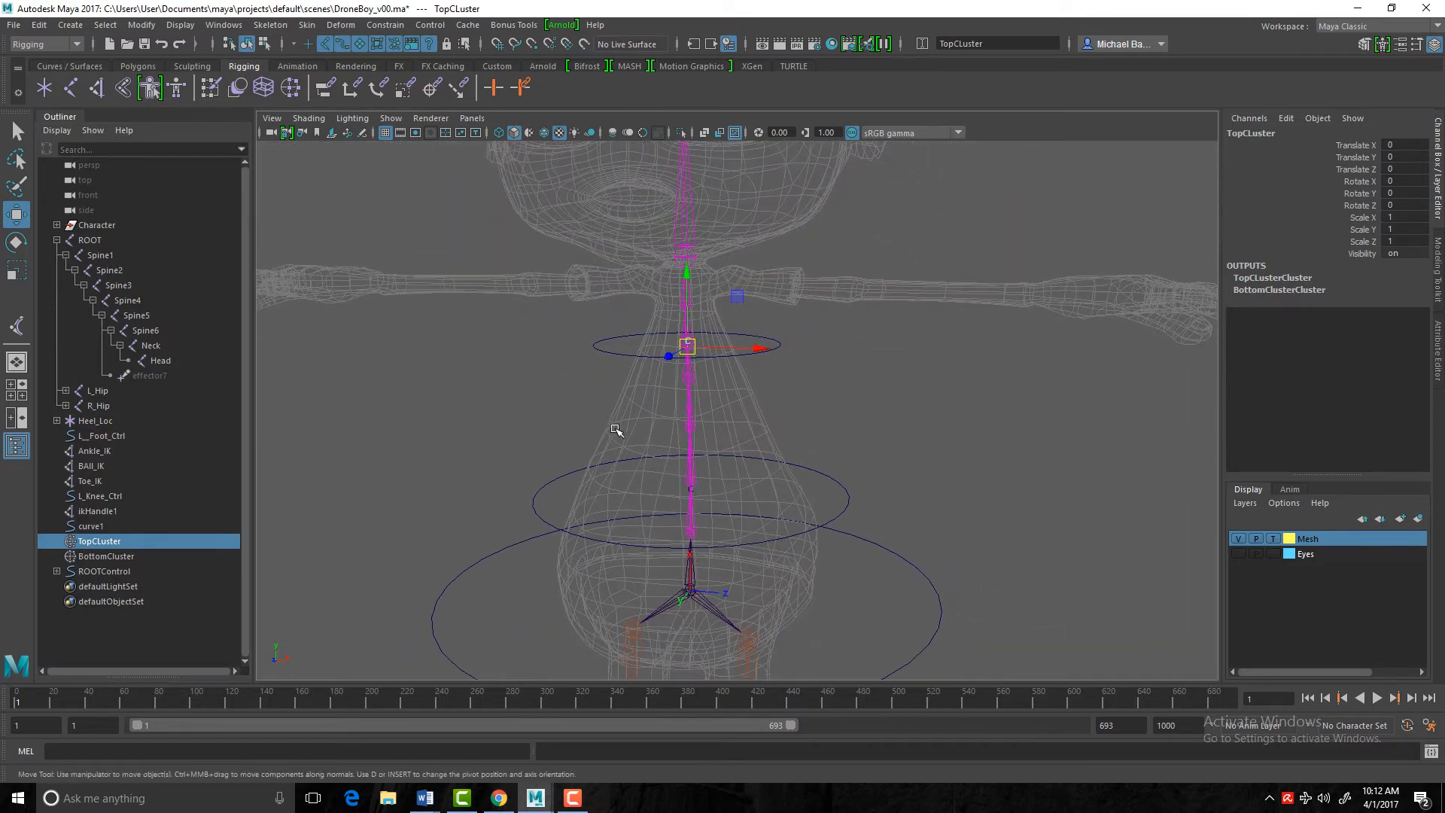
right_click_drag(615, 430, 713, 474, "alt")
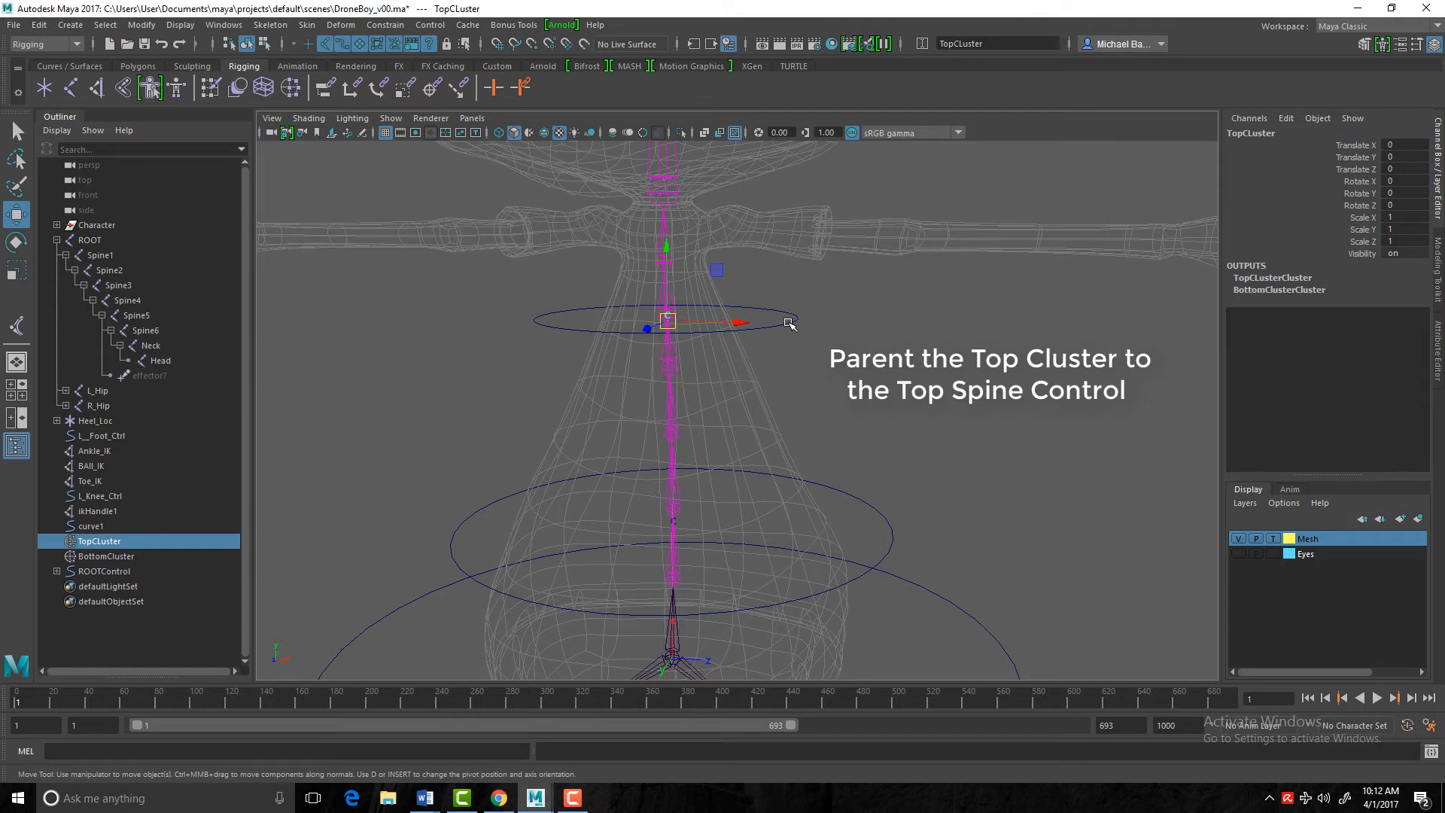
left_click(788, 322, "shift")
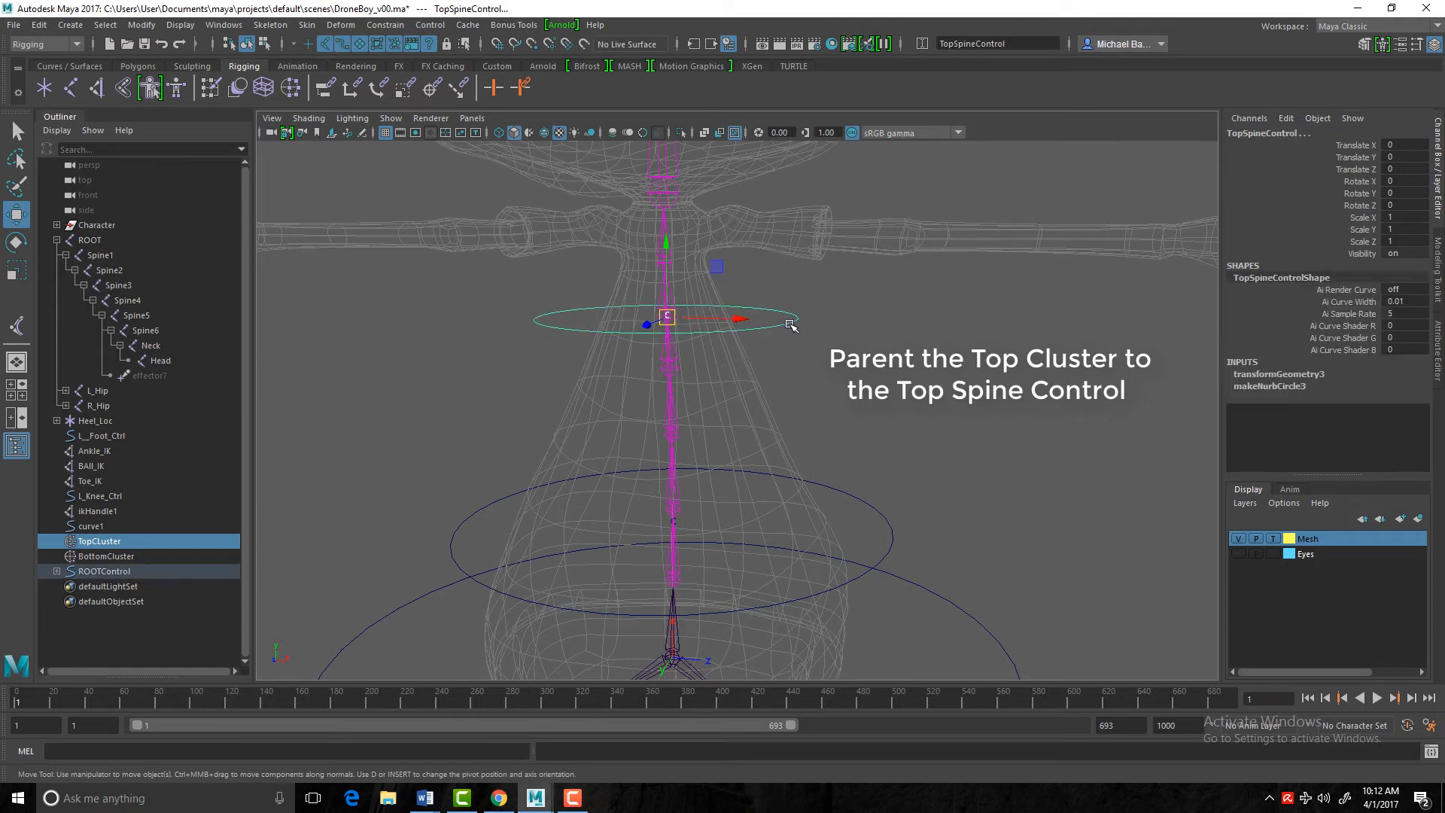
key("p")
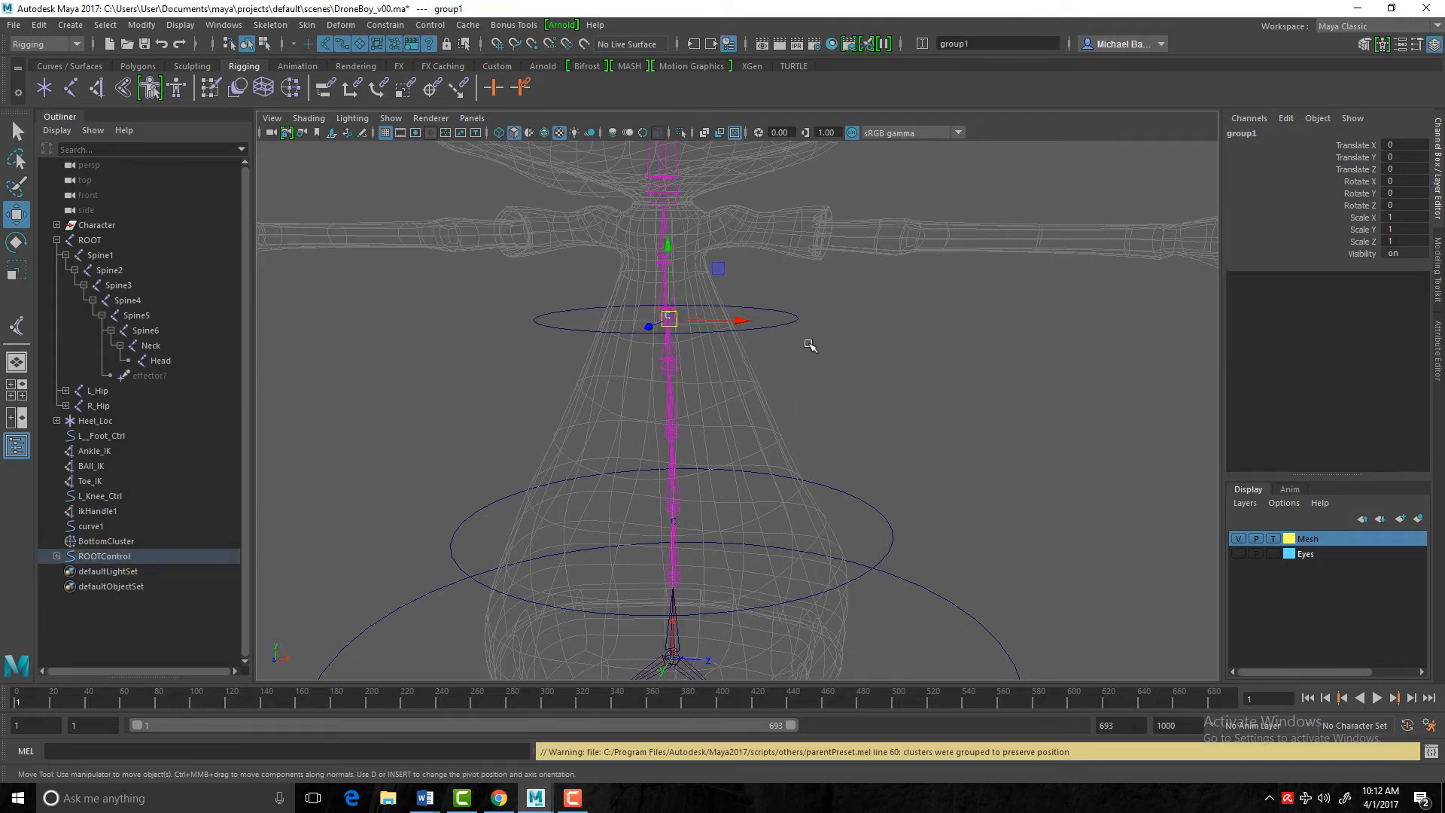
Parent BottomCluster to BottomSpineControl
scroll(810, 360, "down", 2)
scroll(812, 364, "up", 4)
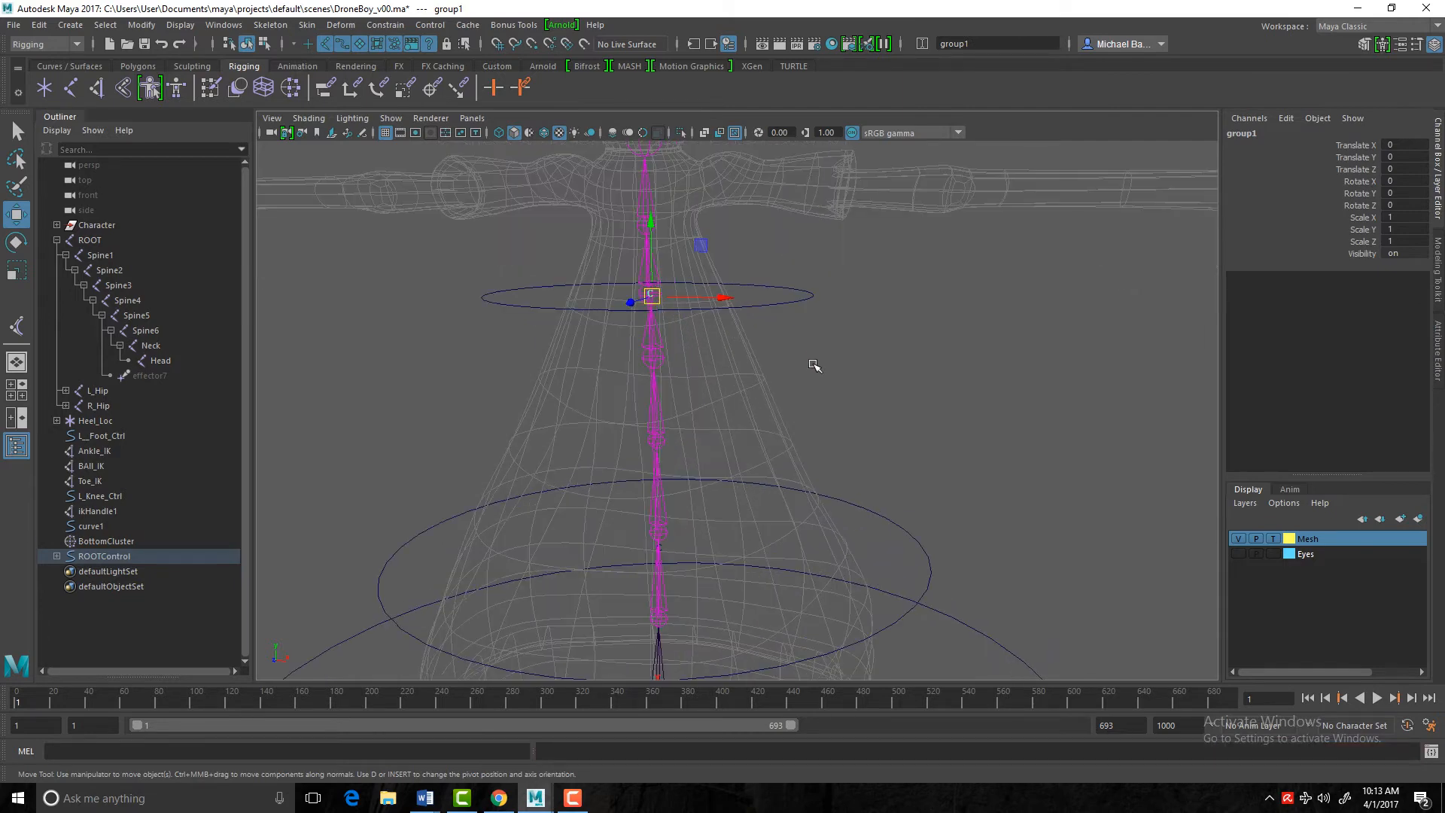
scroll(815, 367, "down", 2)
left_click(116, 540)
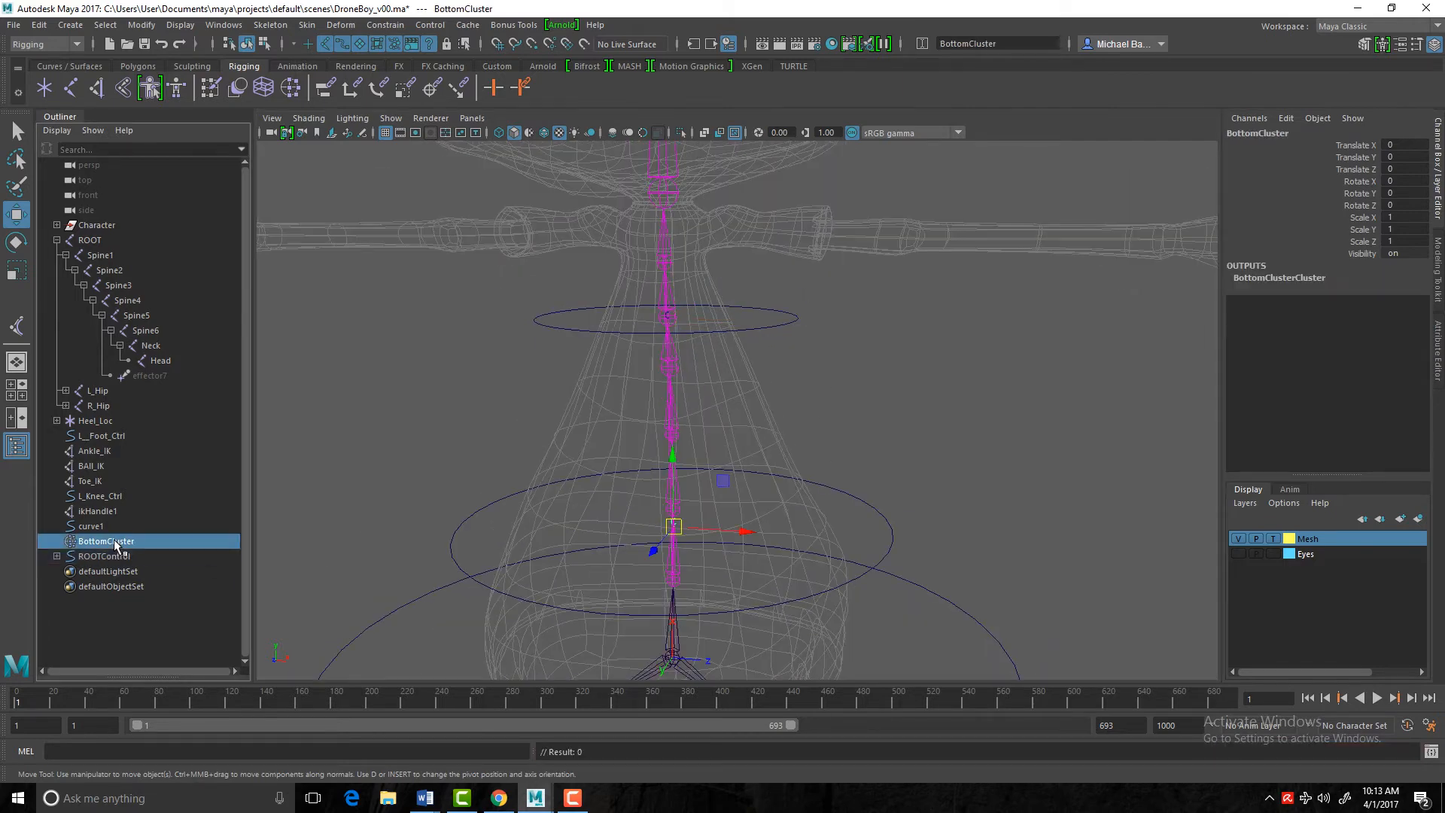
left_click(861, 501, "shift")
key("p")
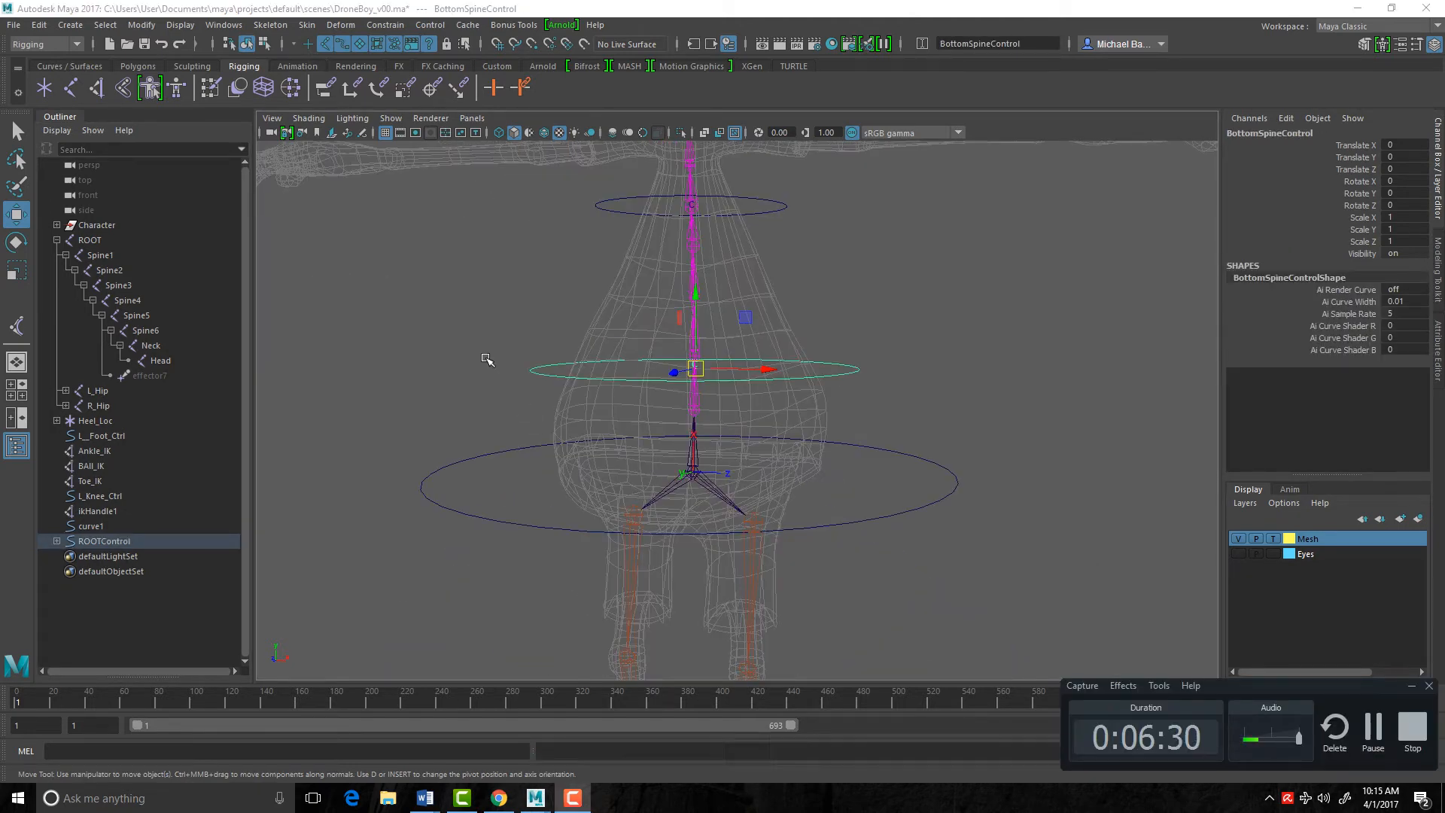
Parent the bottom and top spine controls to ROOTControl
left_click(879, 364)
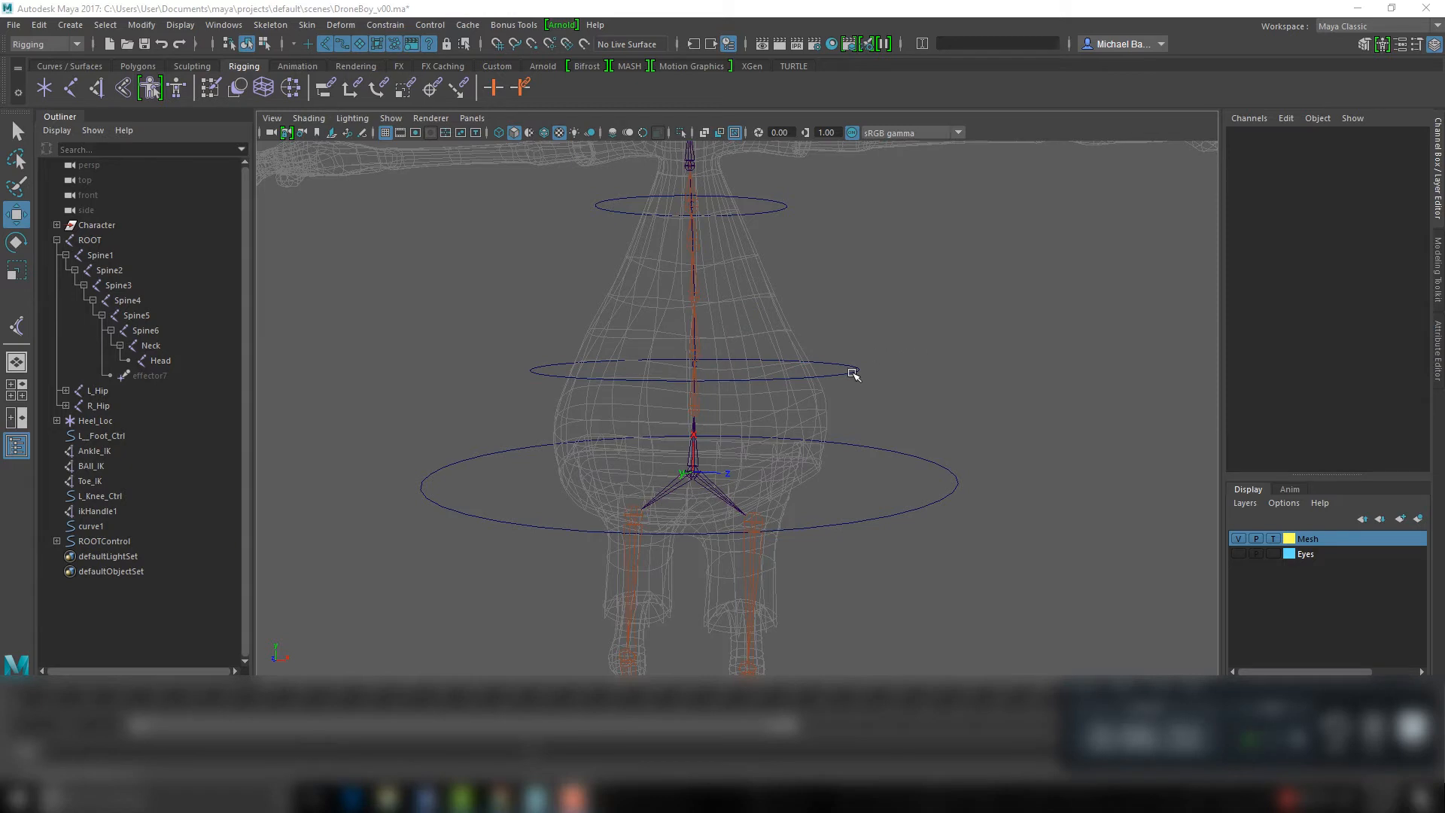
left_click(851, 372)
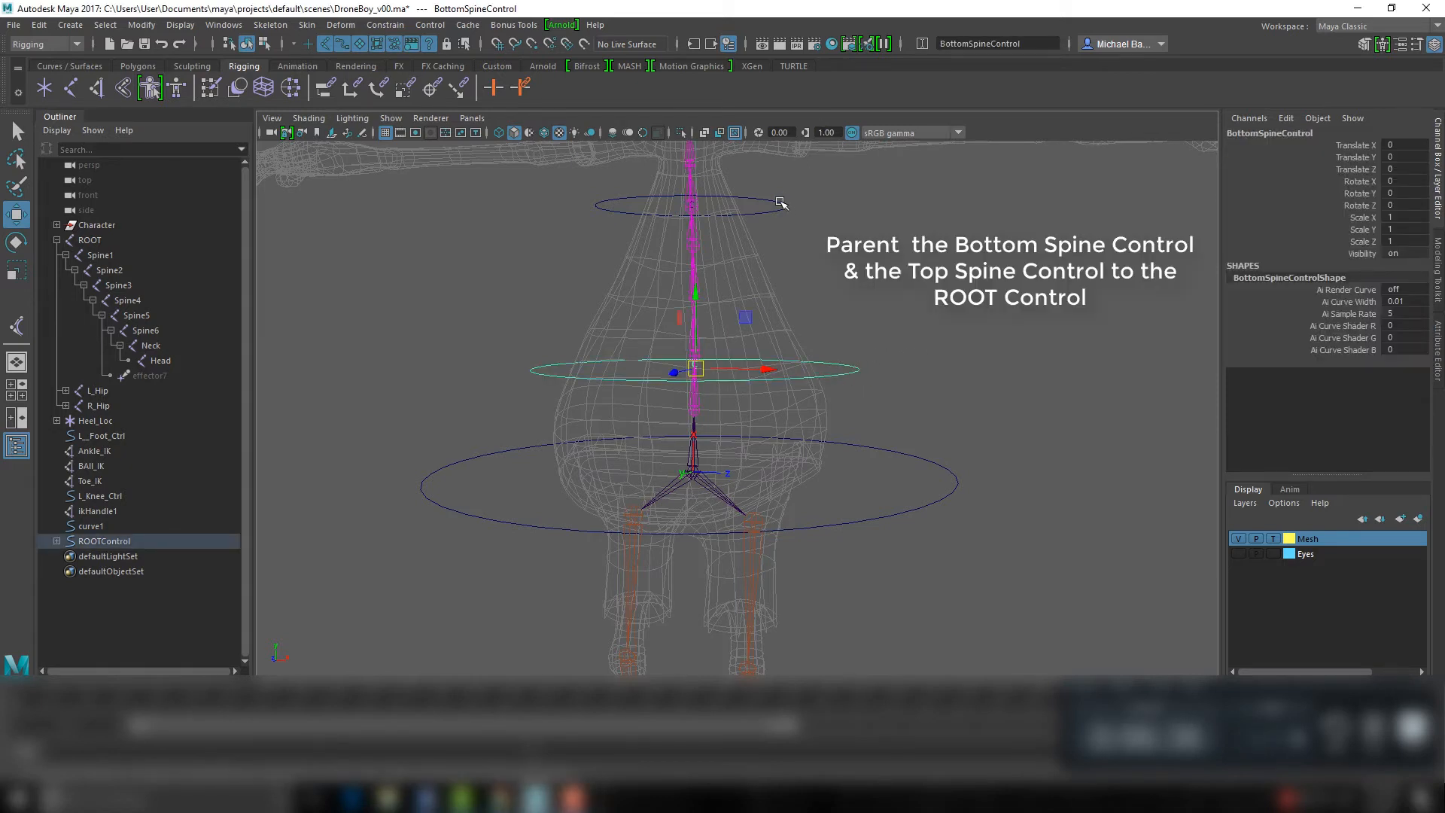
left_click(779, 204, "shift")
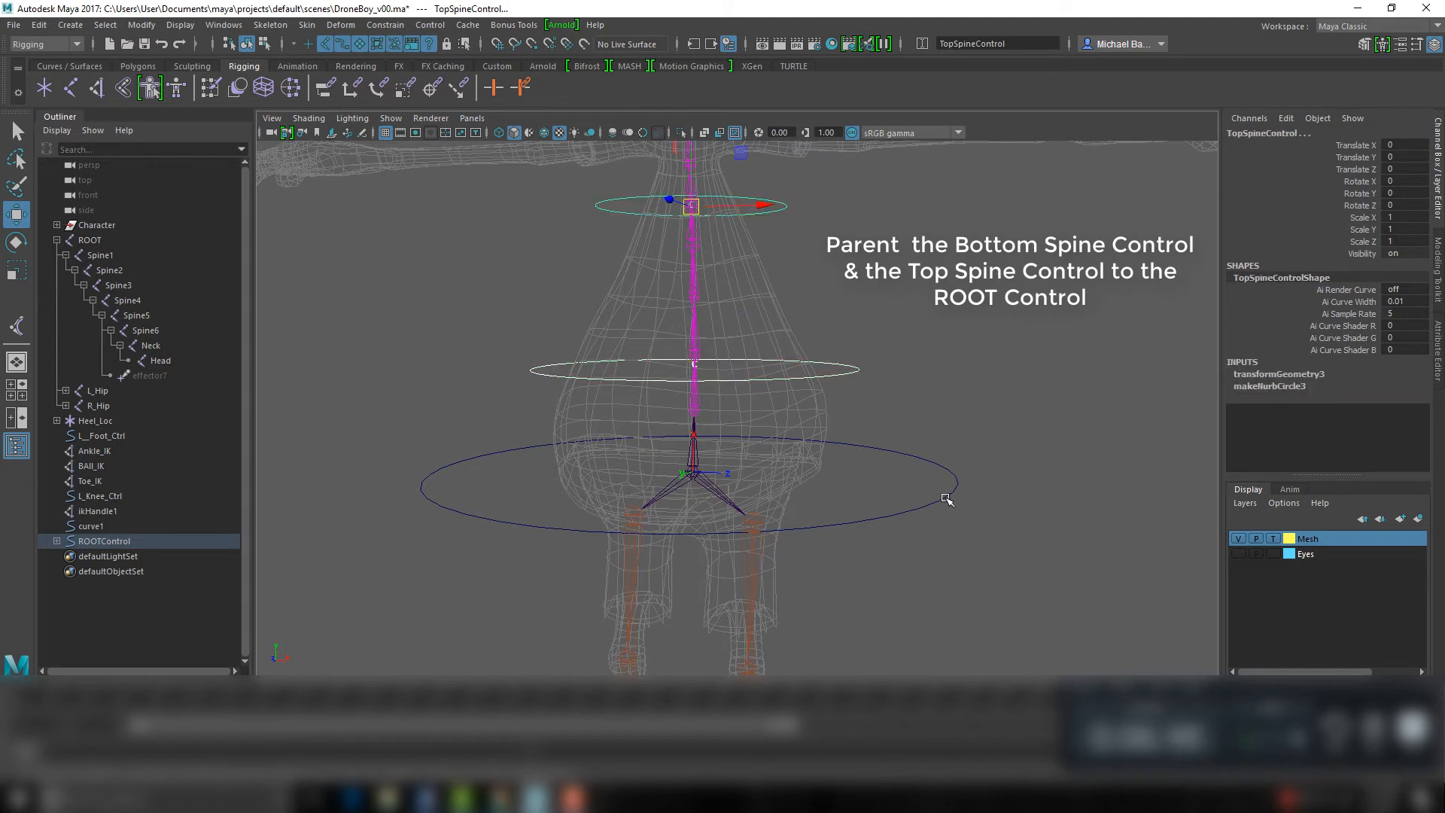
left_click(946, 498, "shift")
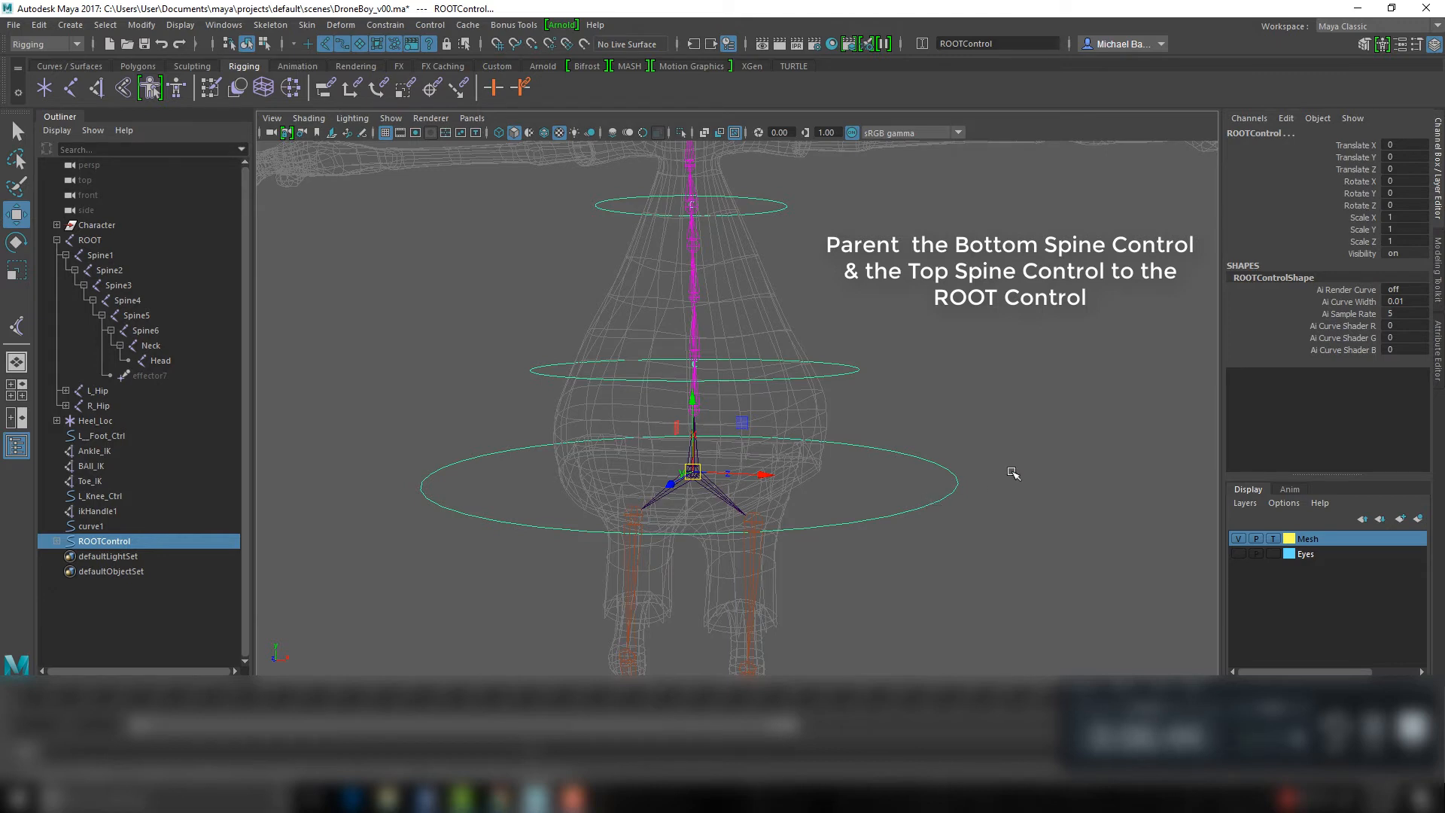
key("p")
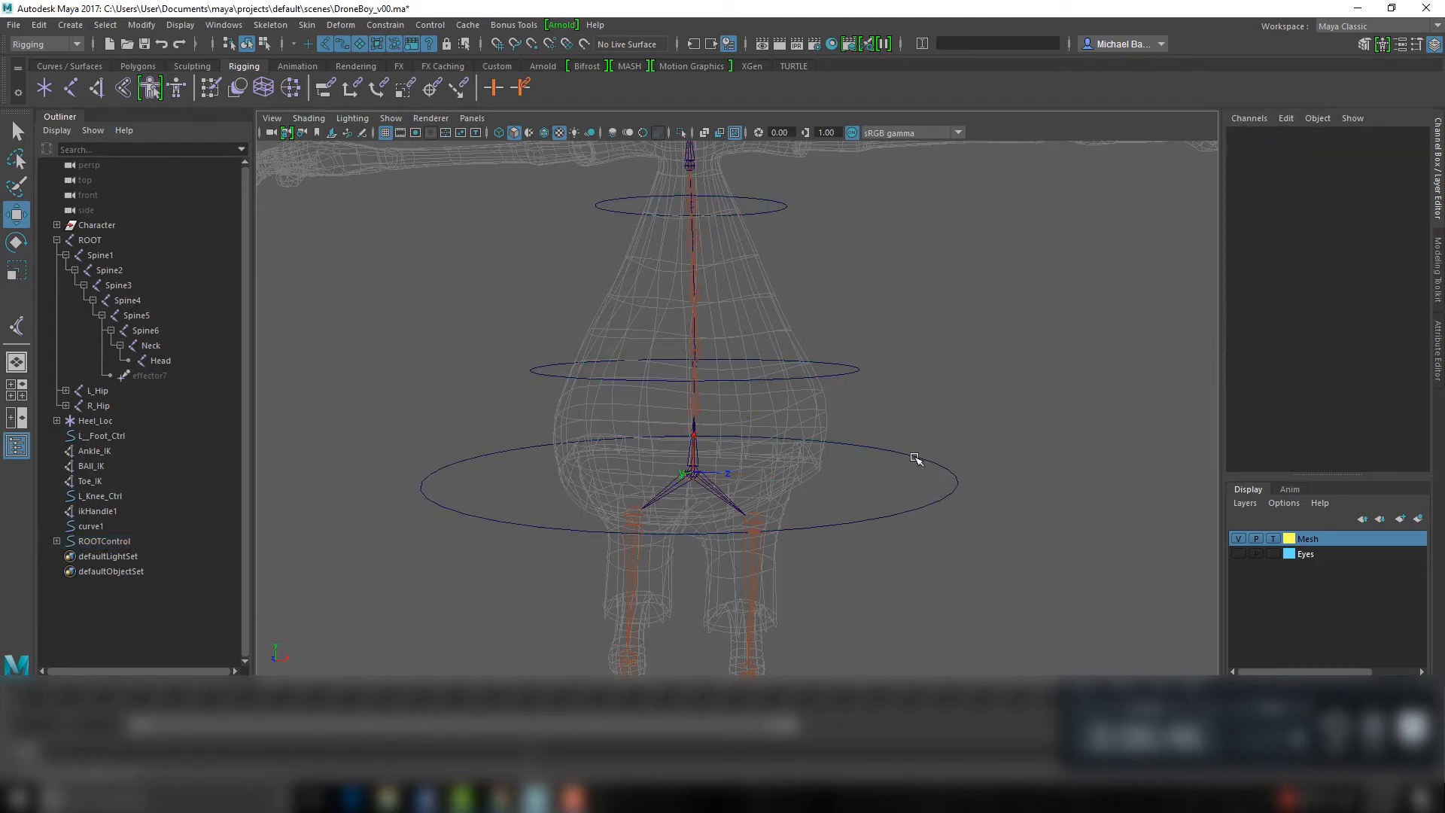
Test-move ROOTControl and the bottom and top spine controls, undoing each move
left_click(917, 456)
left_click_drag(689, 474, 725, 542)
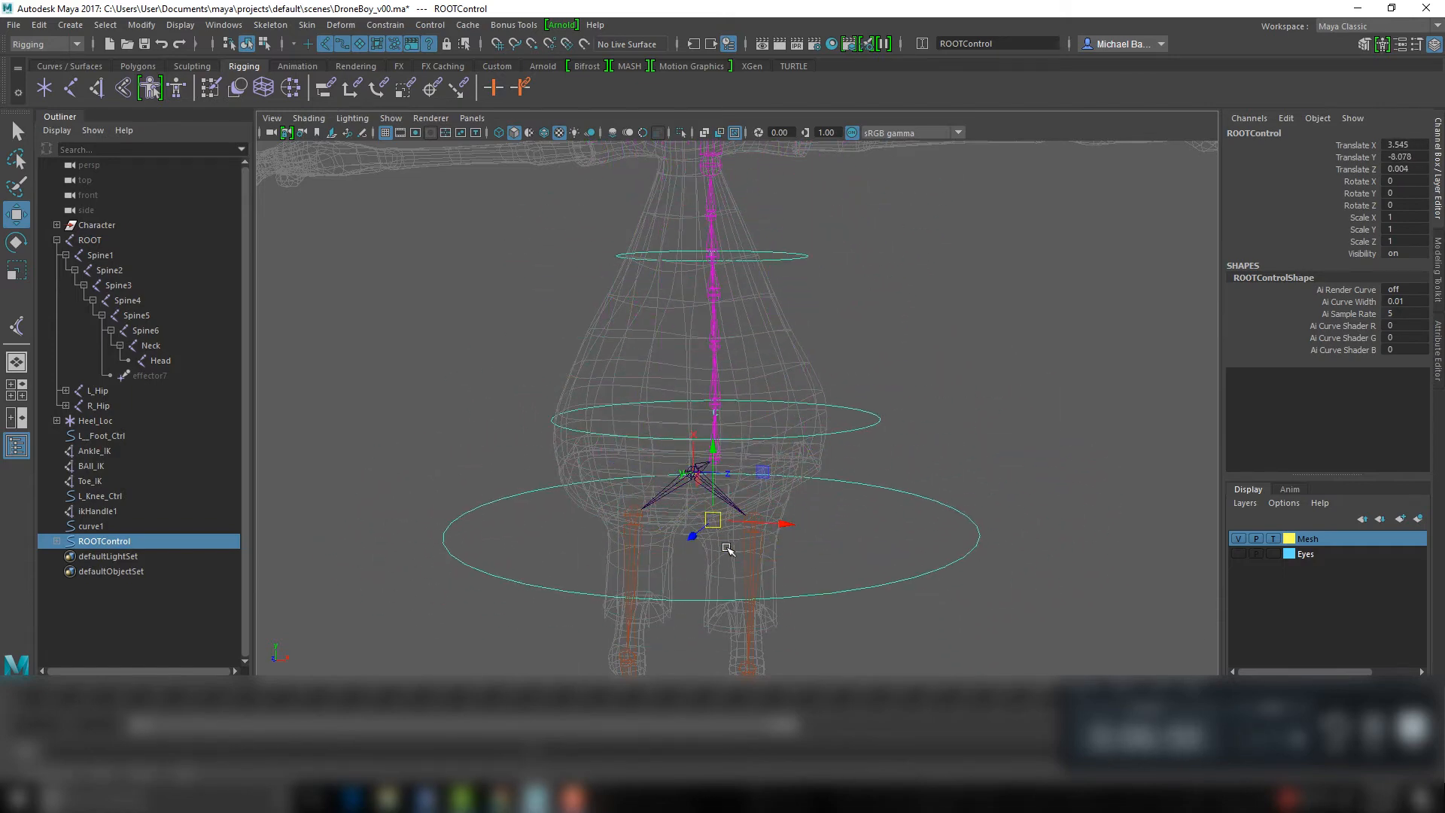
key("ctrl+z")
left_click(720, 381)
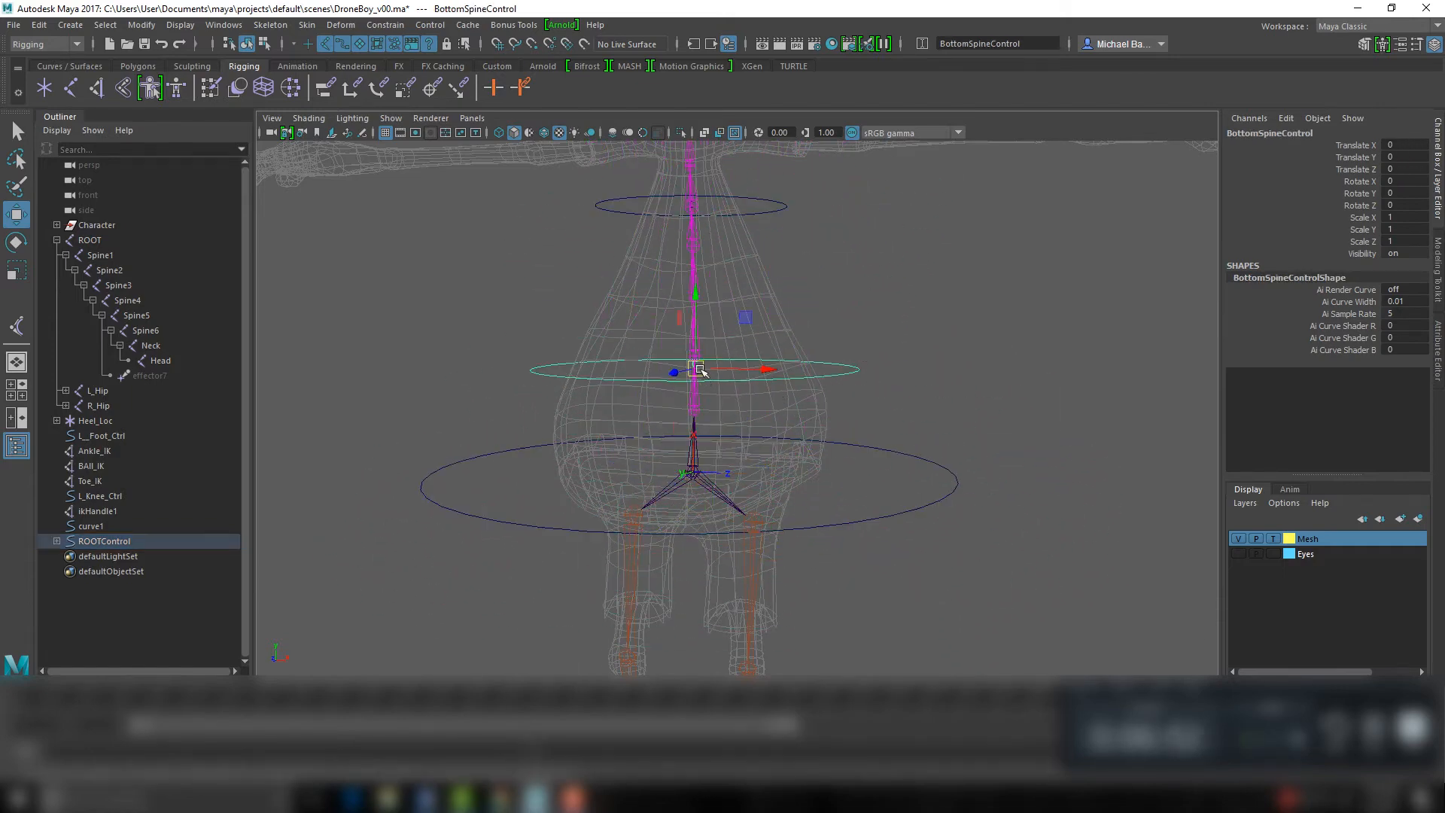
left_click_drag(721, 385, 716, 380)
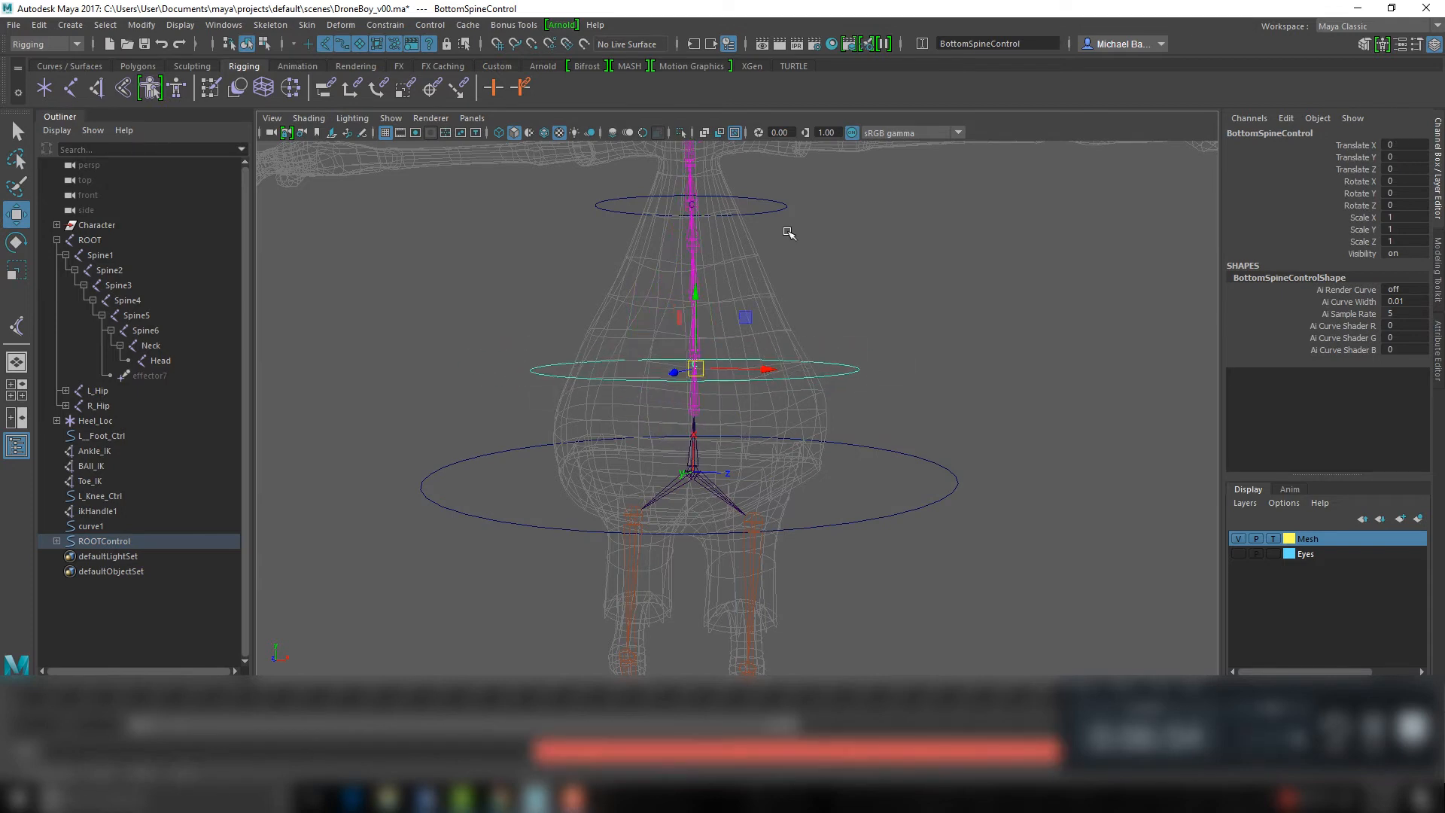
left_click(770, 200)
left_click_drag(691, 206, 697, 192)
key("ctrl+z")
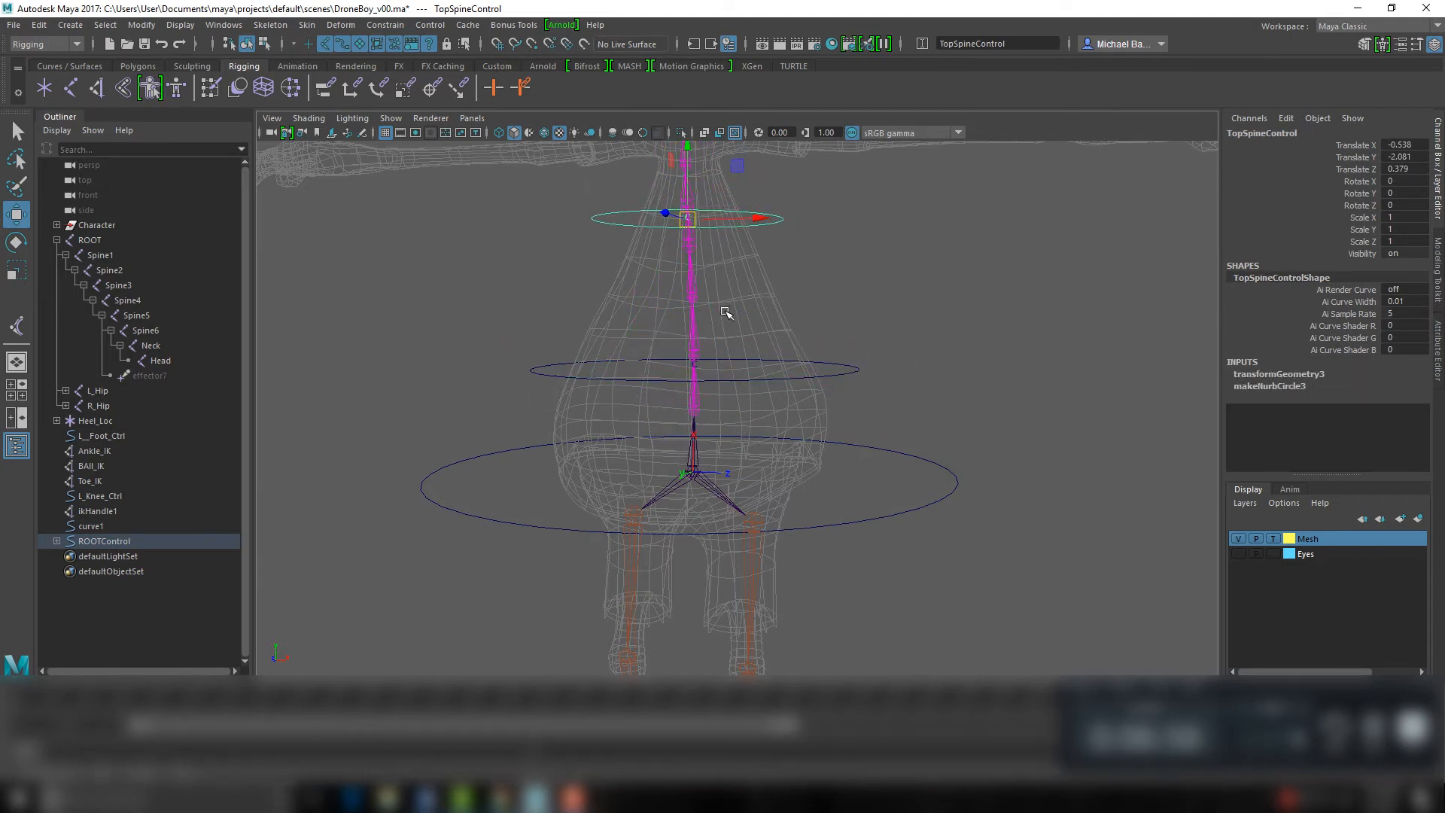
Check the selection of each spine control and test-move ROOTControl once more, undoing the move
left_click(856, 372)
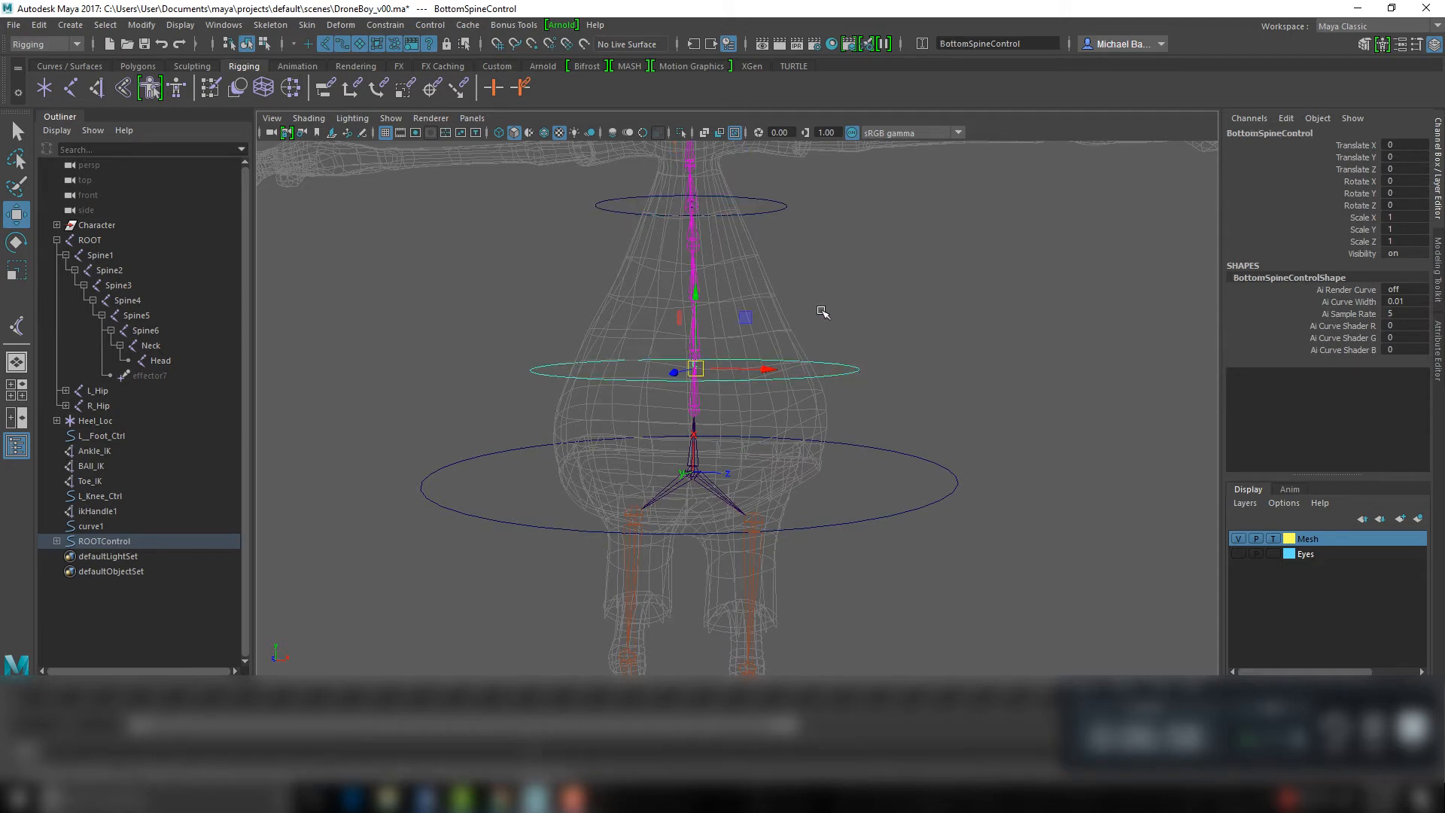
left_click(774, 203)
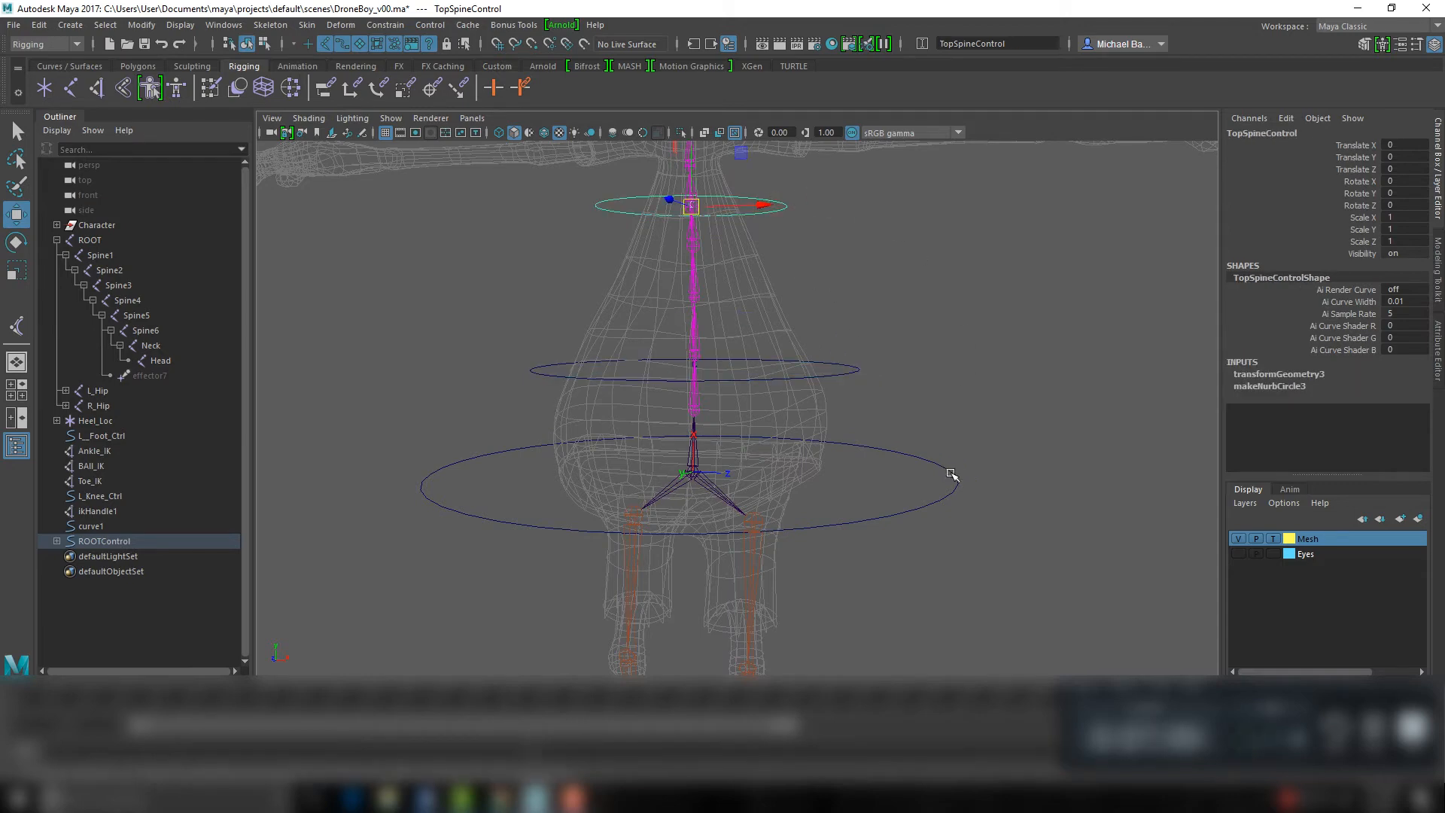
left_click(950, 473)
scroll(952, 474, "down", 3)
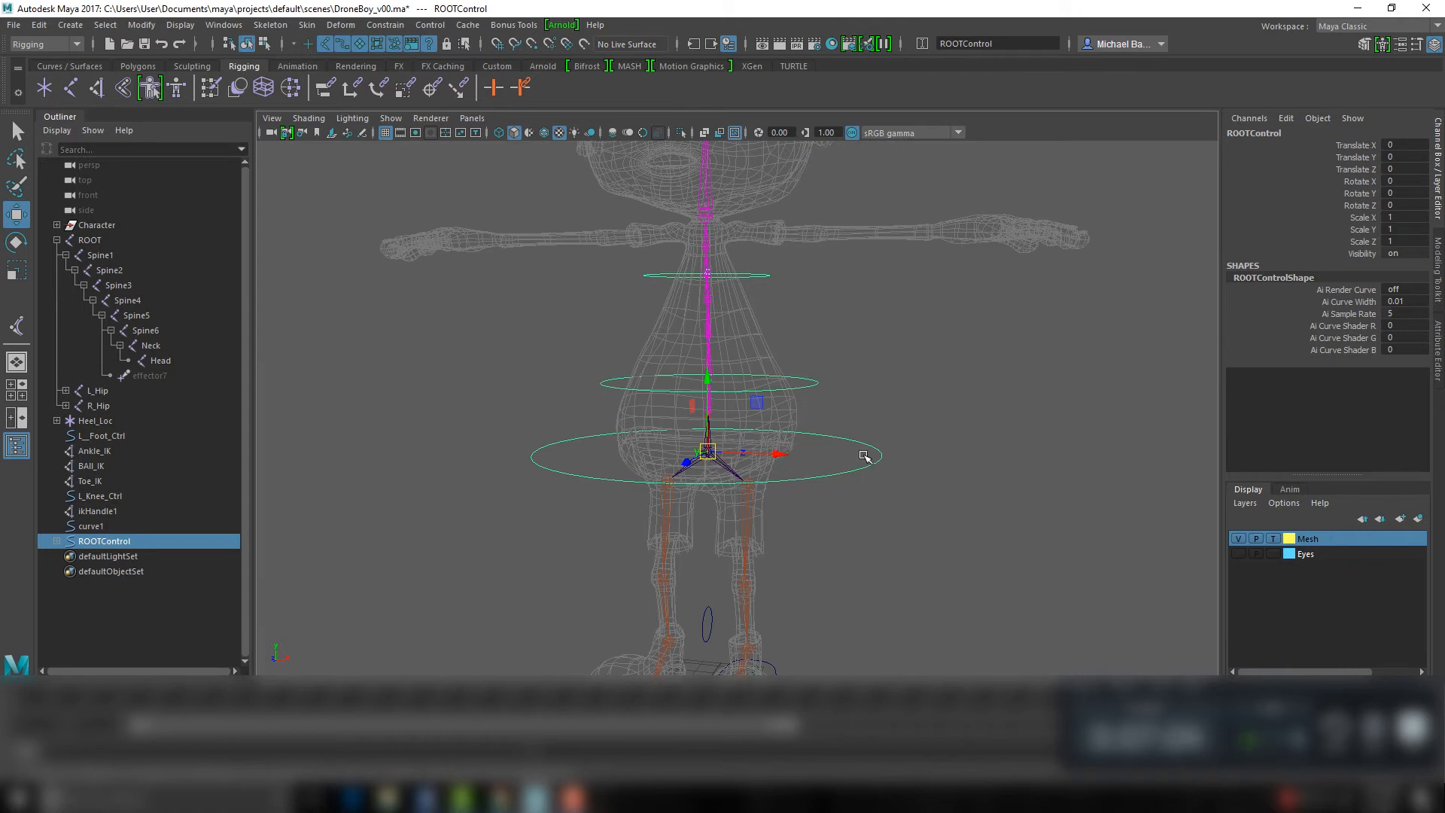
mouse_move(705, 451)
left_mouse_down()
mouse_move(702, 419)
mouse_move(668, 474)
mouse_move(732, 432)
mouse_move(673, 469)
mouse_move(713, 461)
left_mouse_up()
key("ctrl+z")
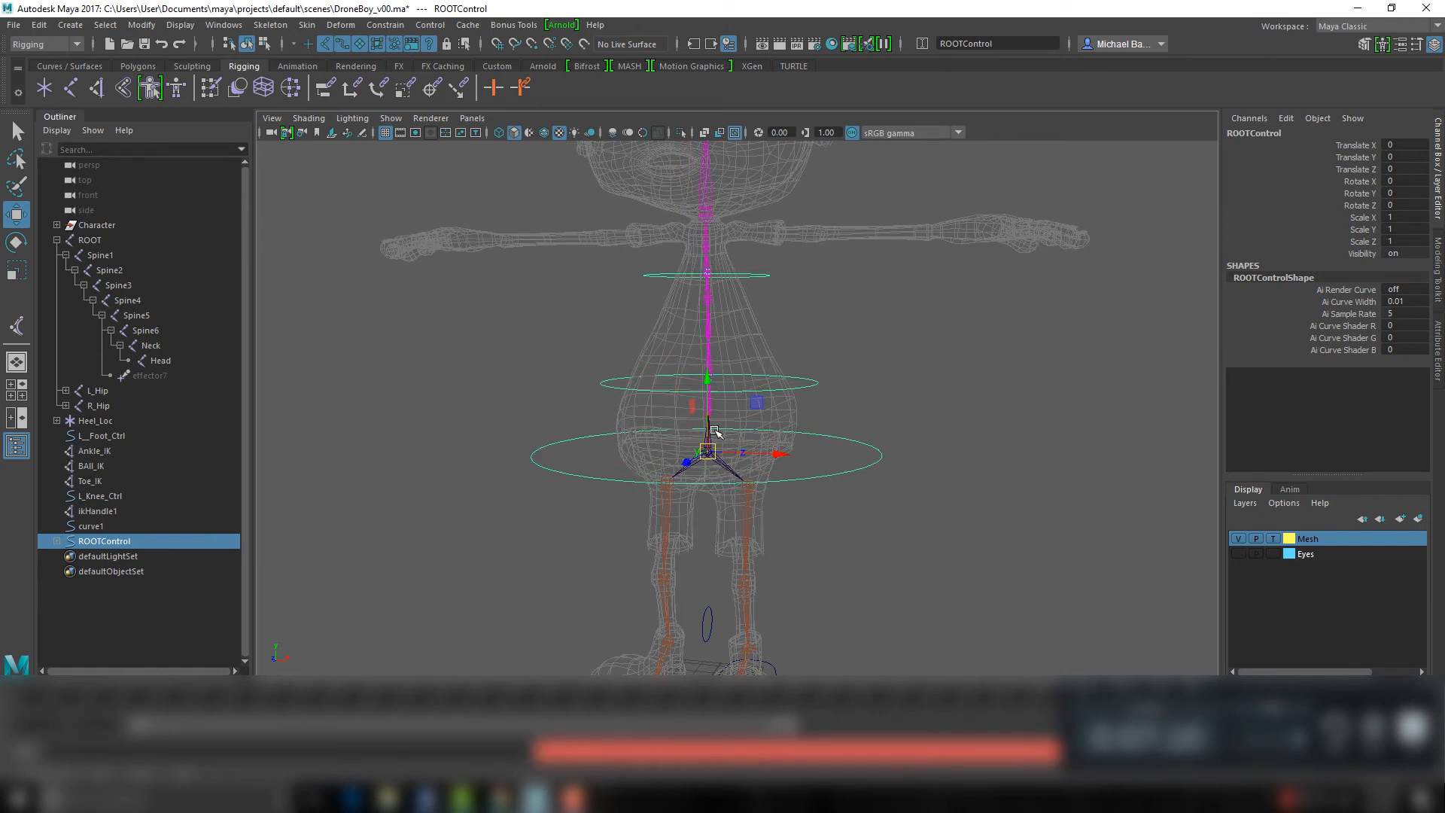
Parent-constrain the ROOT joint to BottomSpineControl with maintain offset on and all translate and rotate axes constrained
middle_click_drag(772, 527, 681, 474, "alt")
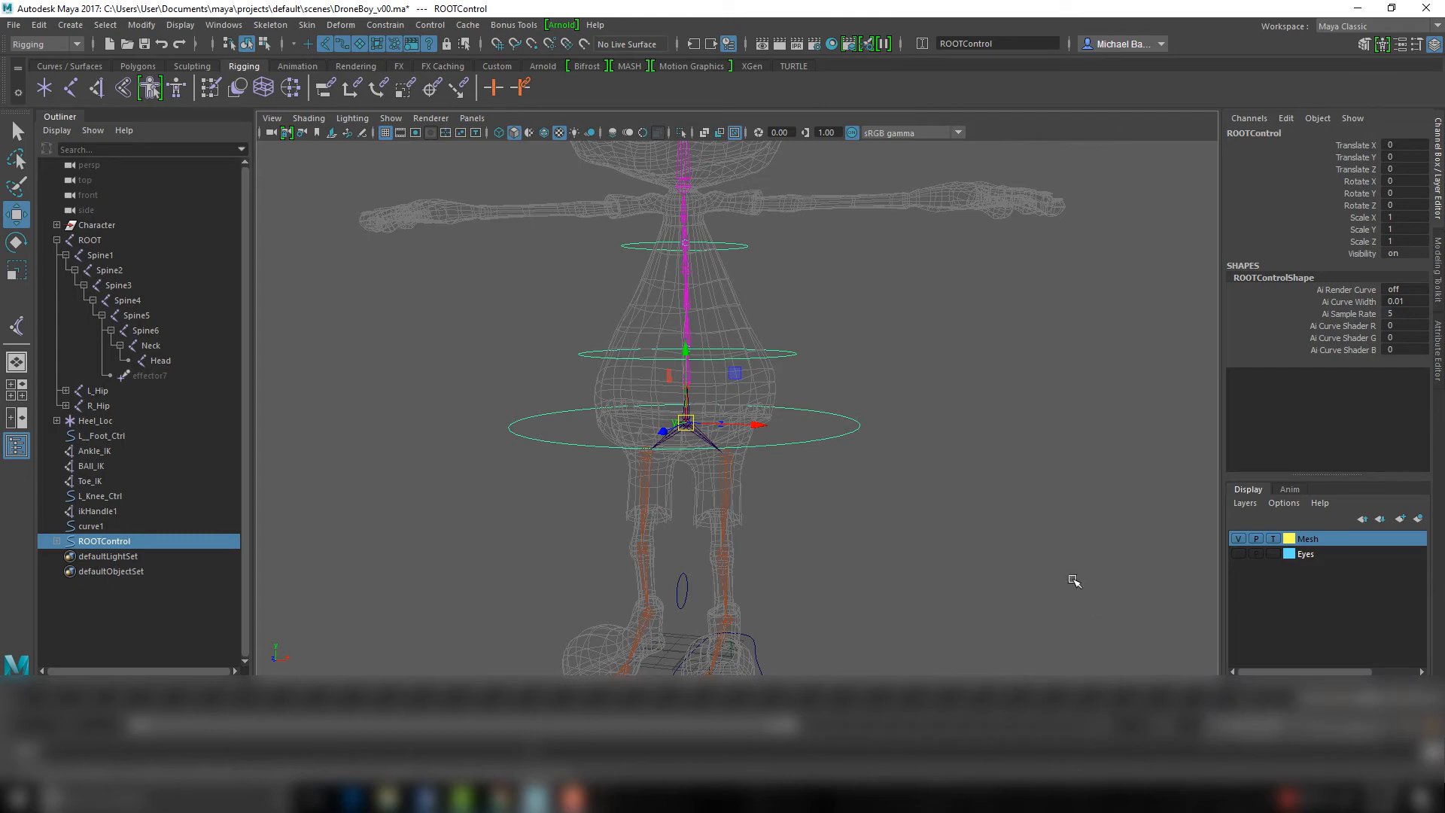
left_click_drag(641, 460, 645, 486, "alt")
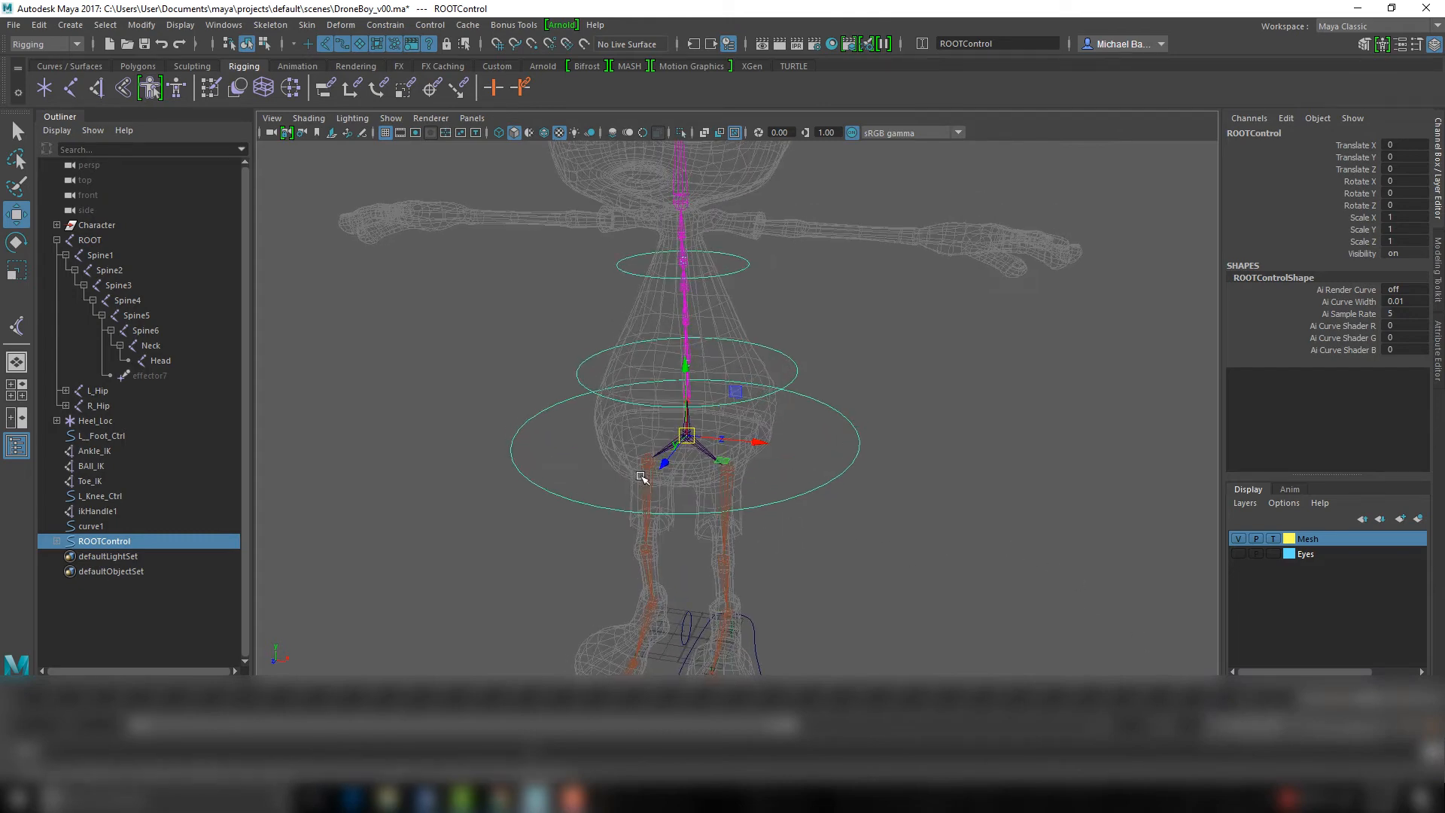
right_click_drag(645, 486, 745, 522, "alt")
left_click(803, 476)
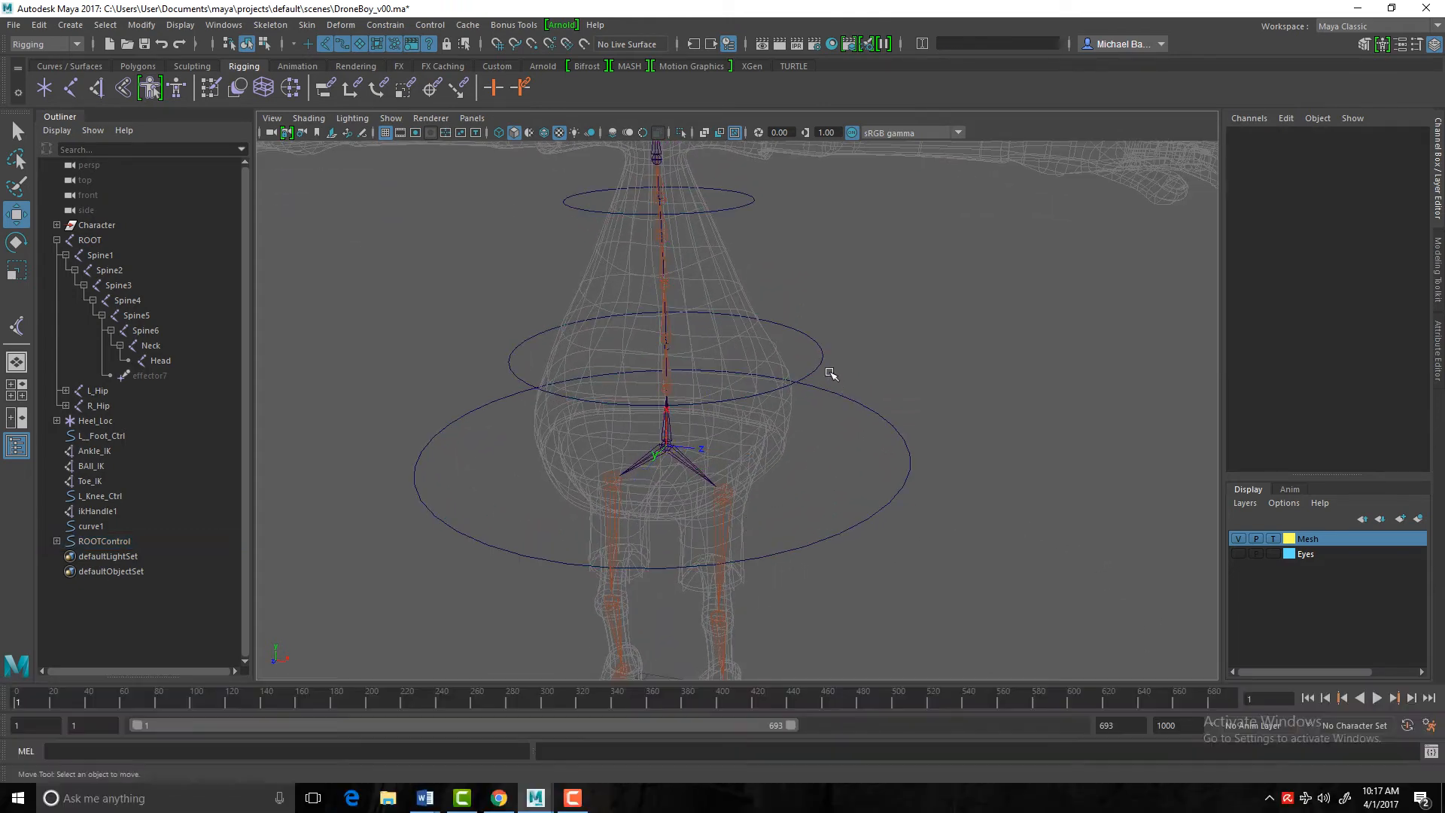
left_click(822, 366)
right_click_drag(829, 405, 958, 548, "alt")
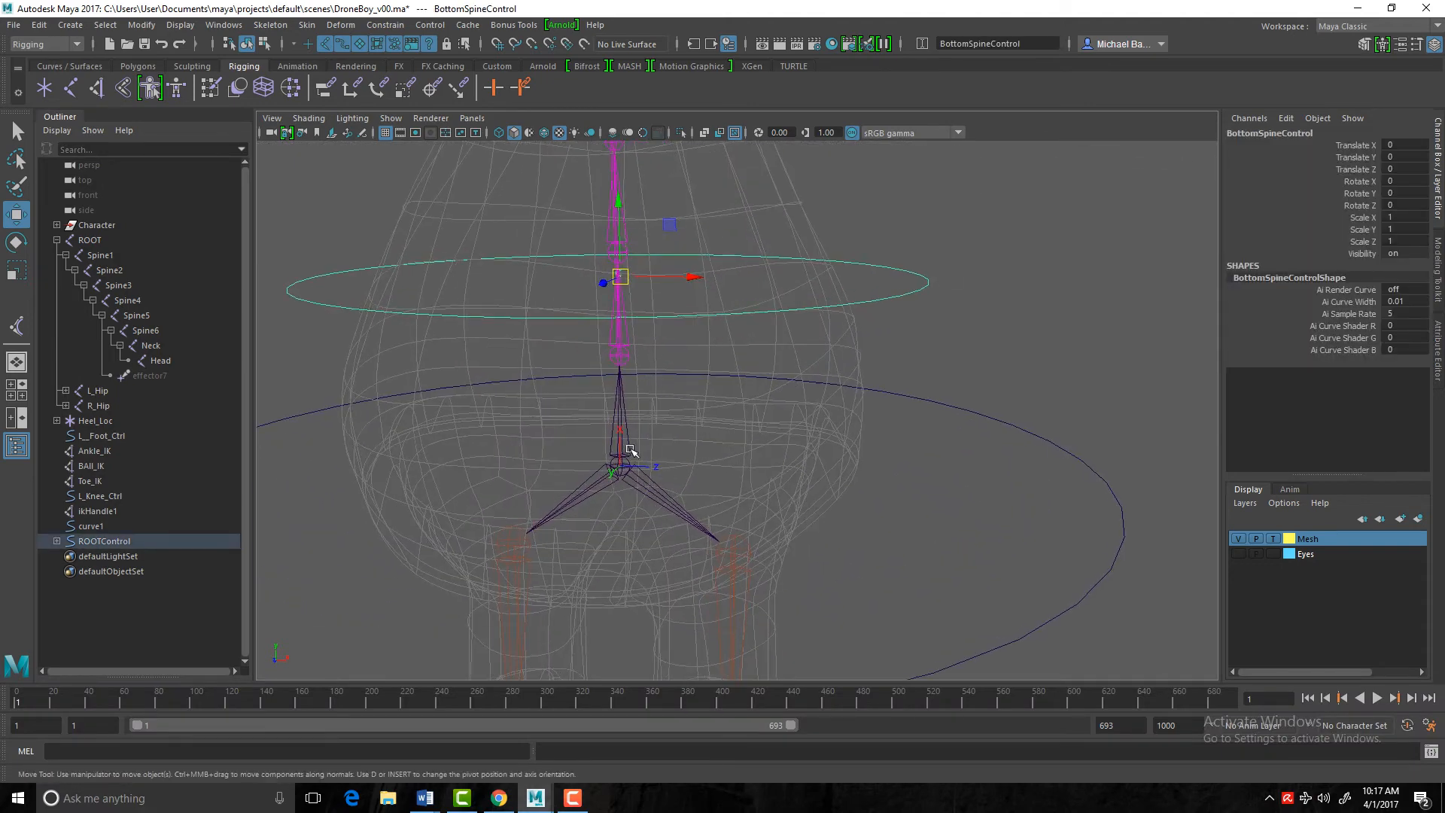
left_click(628, 447)
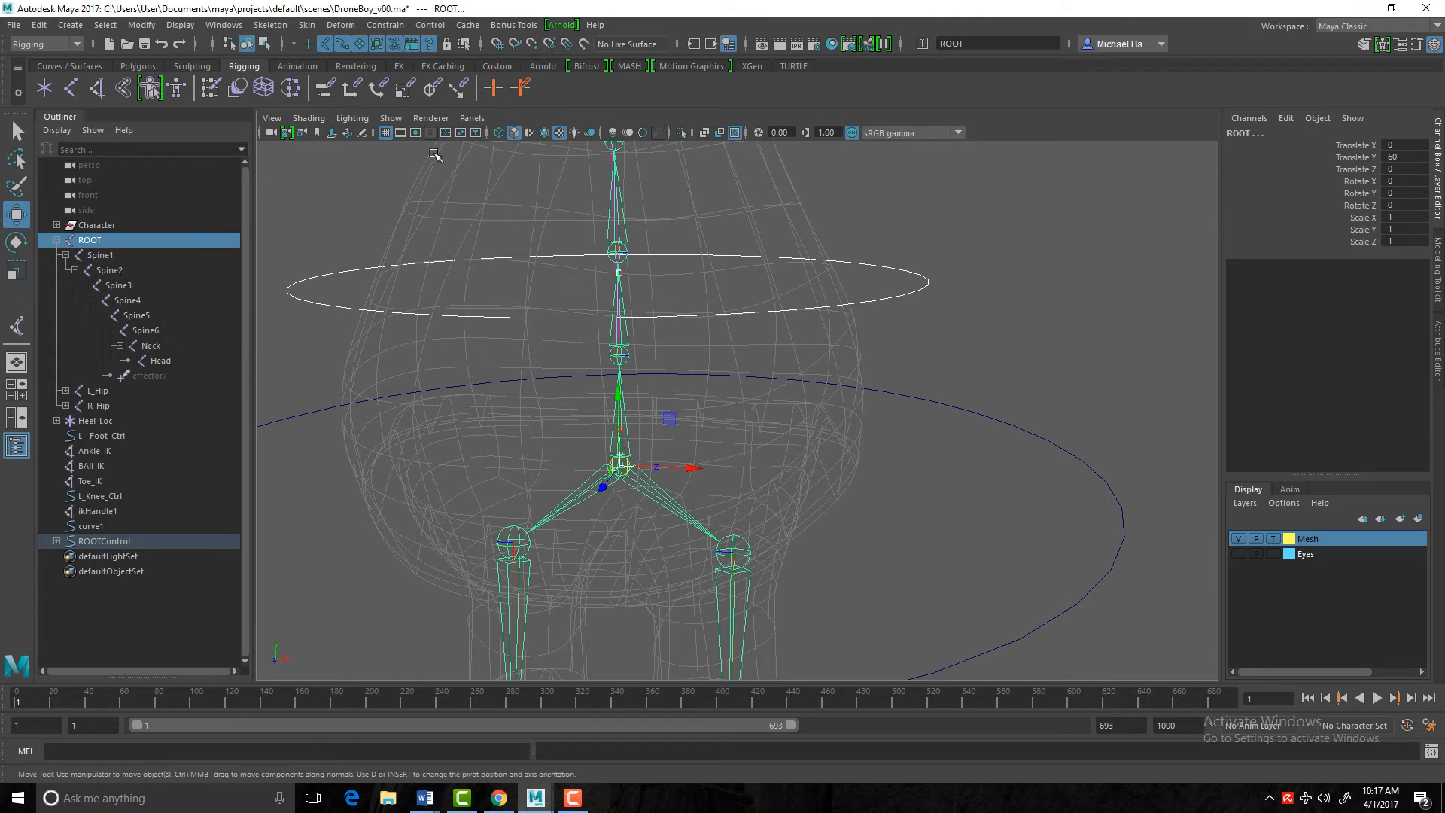
left_click(386, 25)
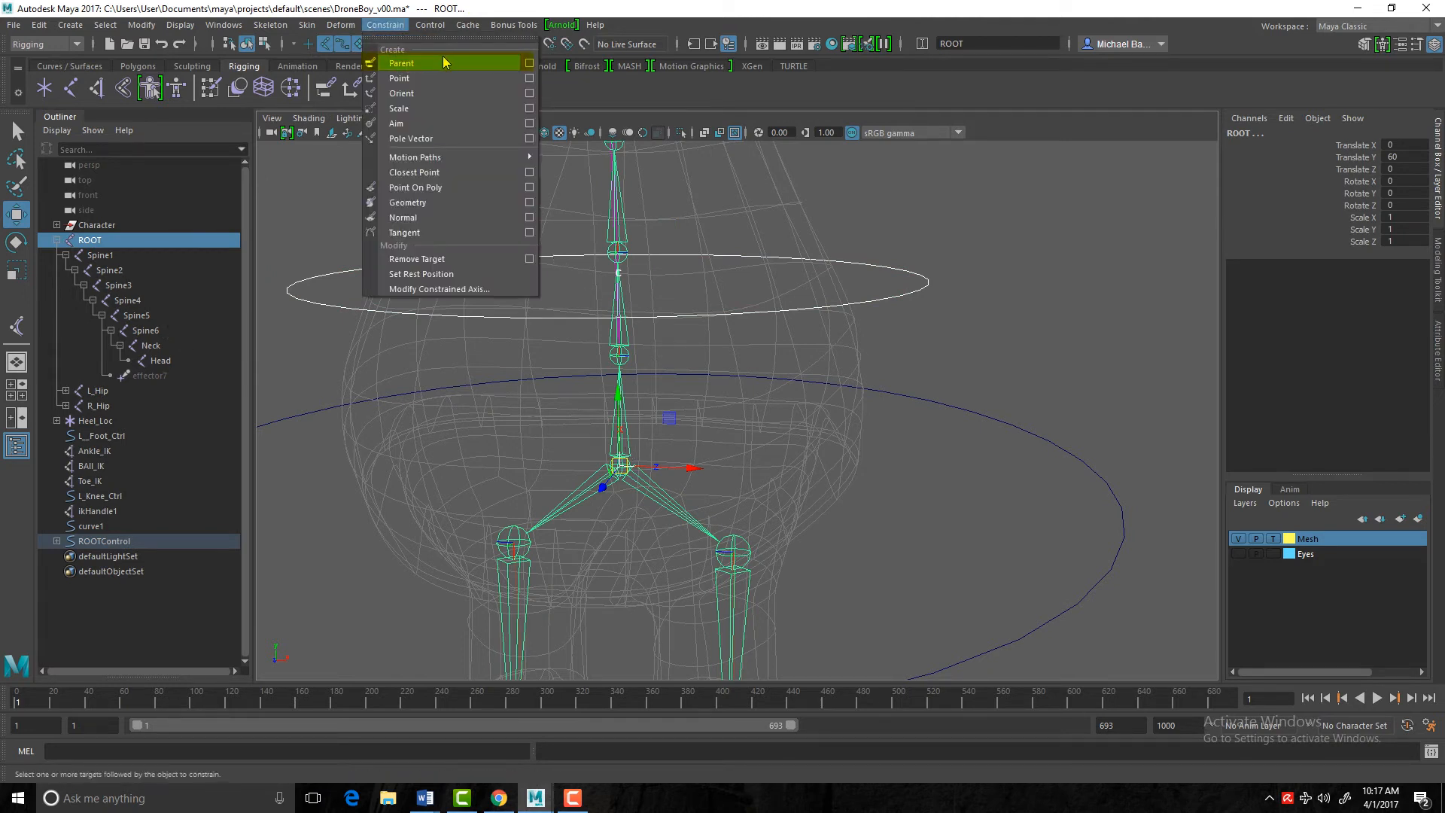
left_click(529, 64)
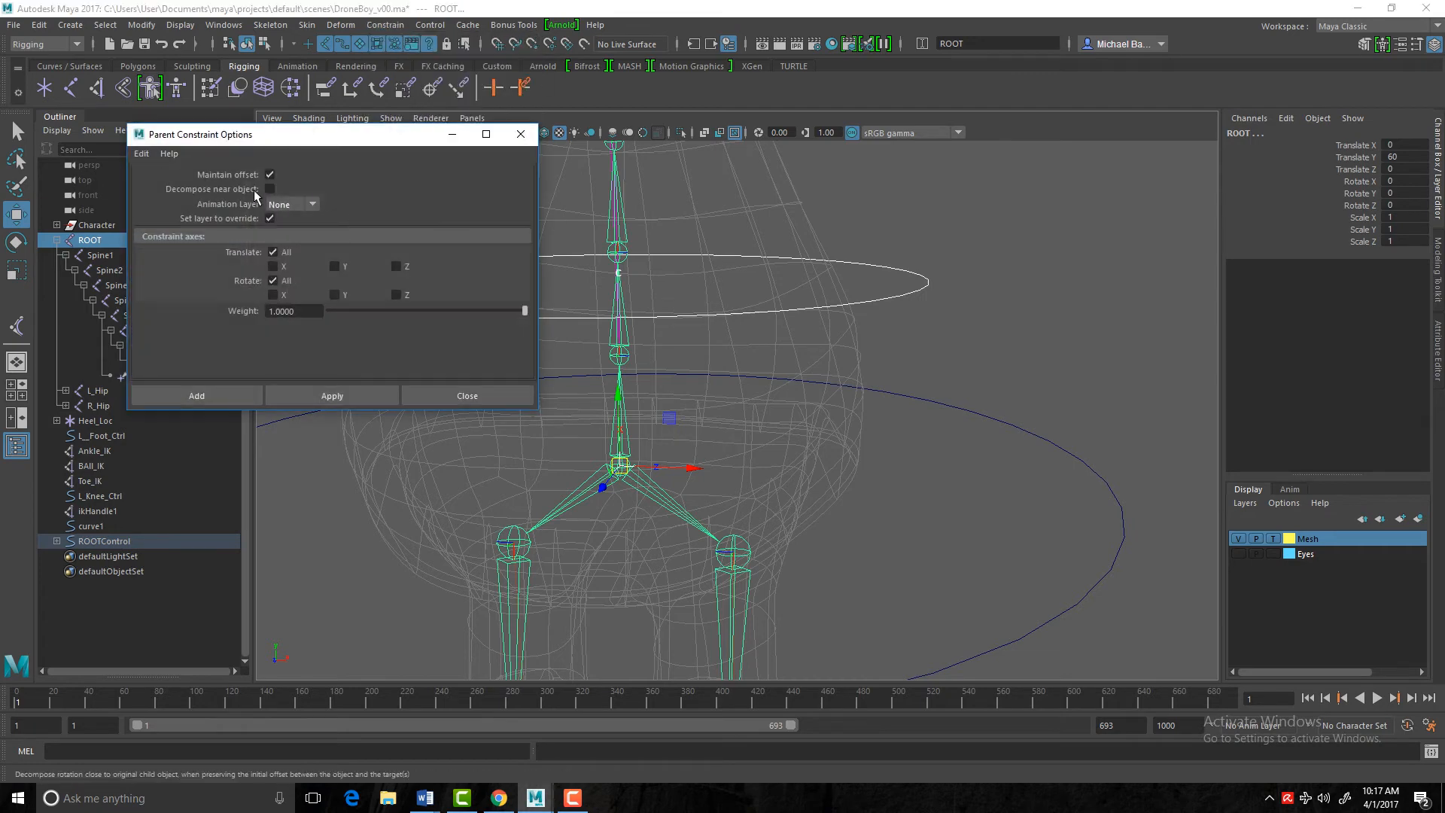
left_click(327, 396)
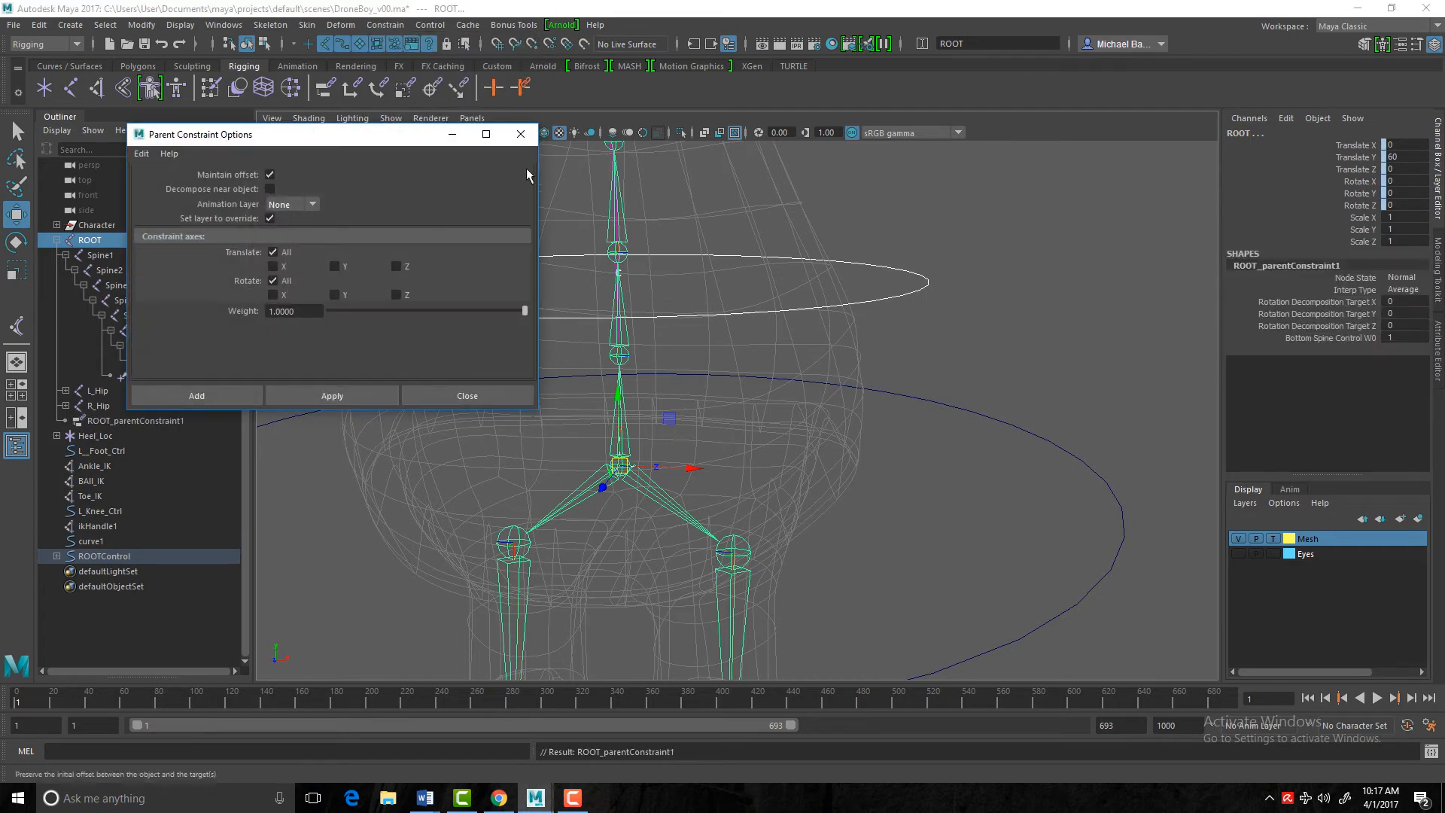
left_click(521, 134)
Test-move ROOTControl to check how the constrained skeleton follows it, and restore its position
scroll(937, 587, "down", 5)
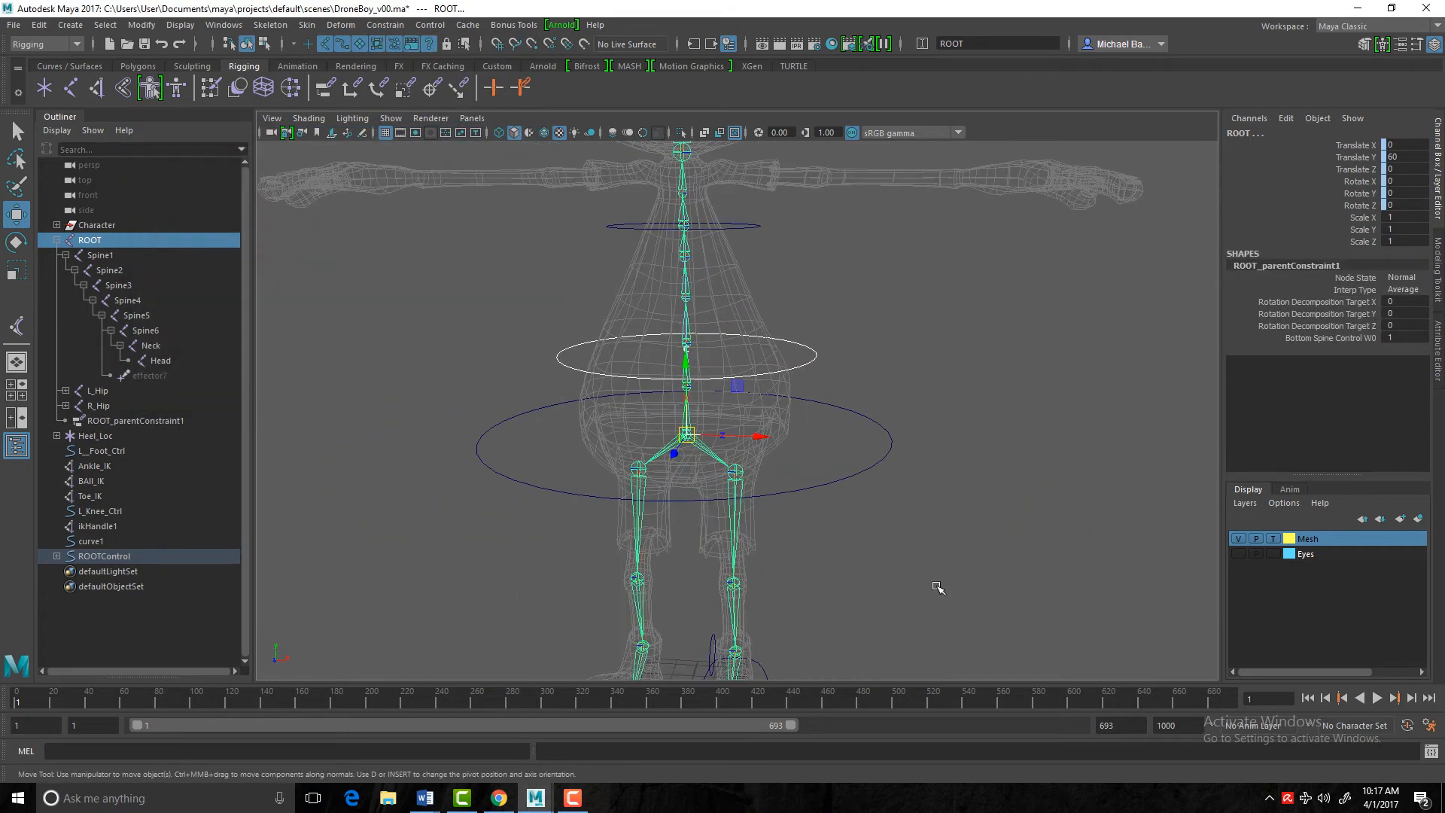
left_click(879, 473)
mouse_move(698, 446)
left_mouse_down()
mouse_move(696, 423)
mouse_move(677, 484)
mouse_move(742, 458)
mouse_move(696, 435)
left_mouse_up()
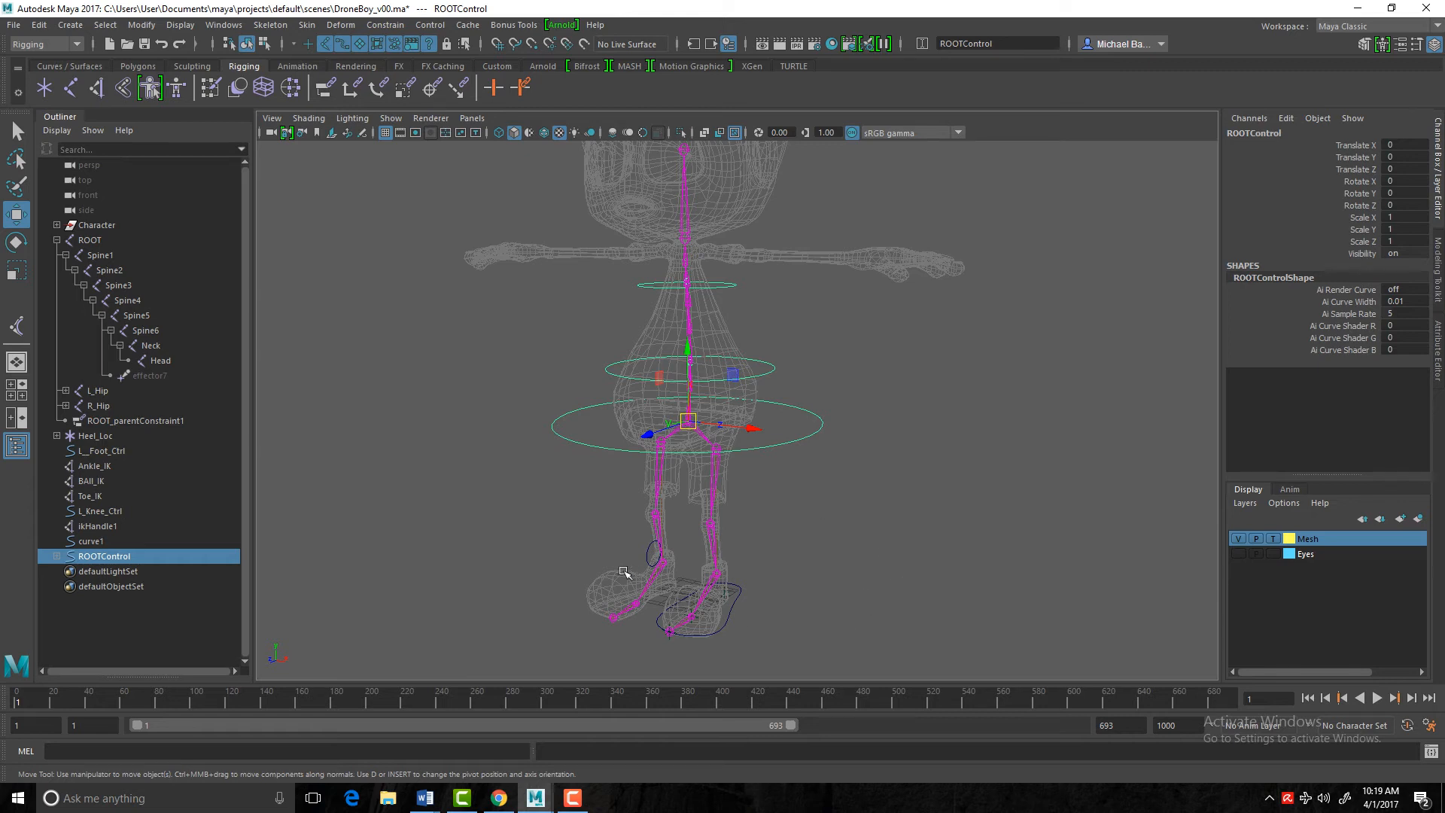
Create a NURBS circle on the ground around the character's feet and scale it uniformly to about 56.4
left_click(70, 27)
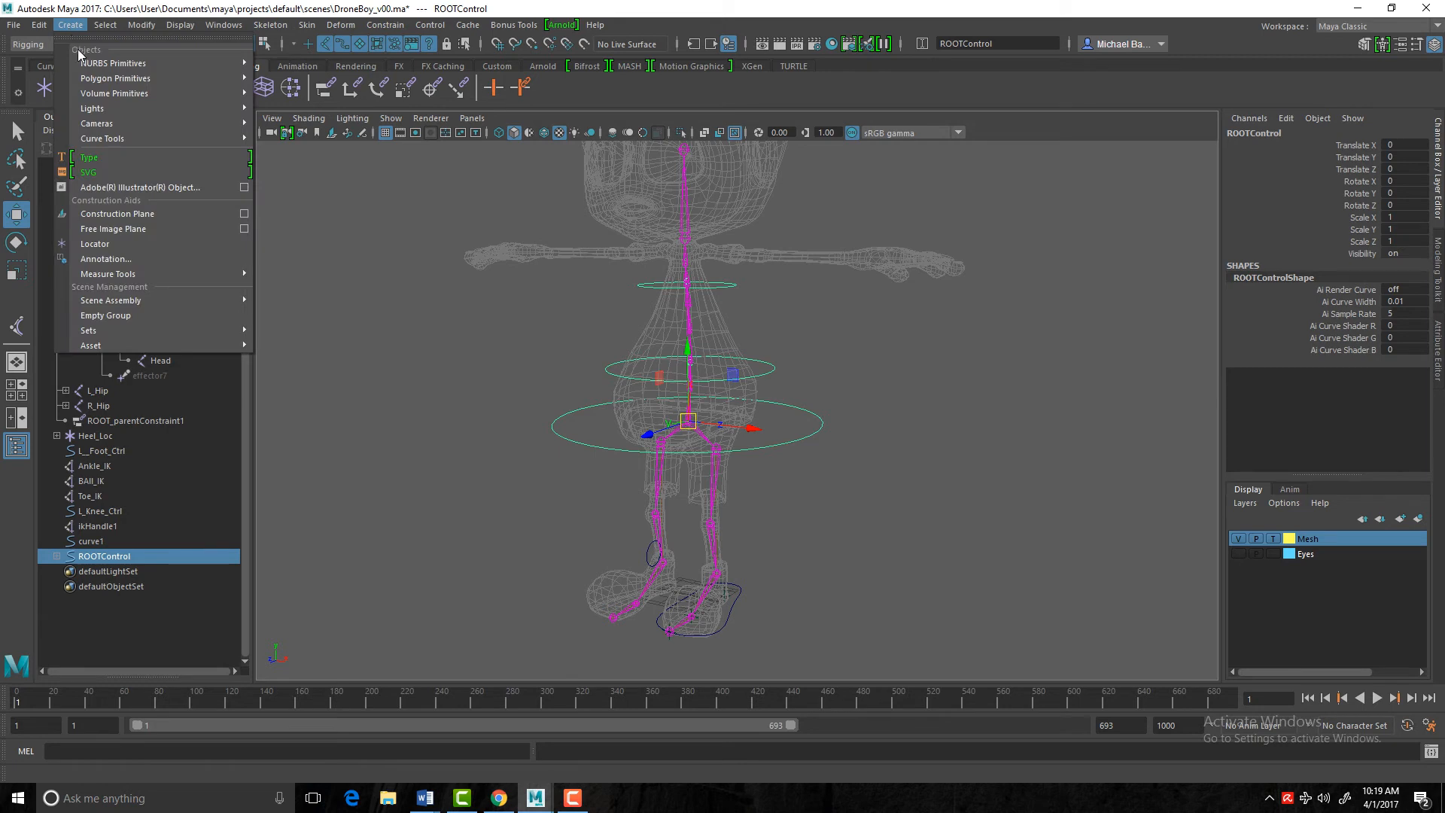
mouse_move(143, 67)
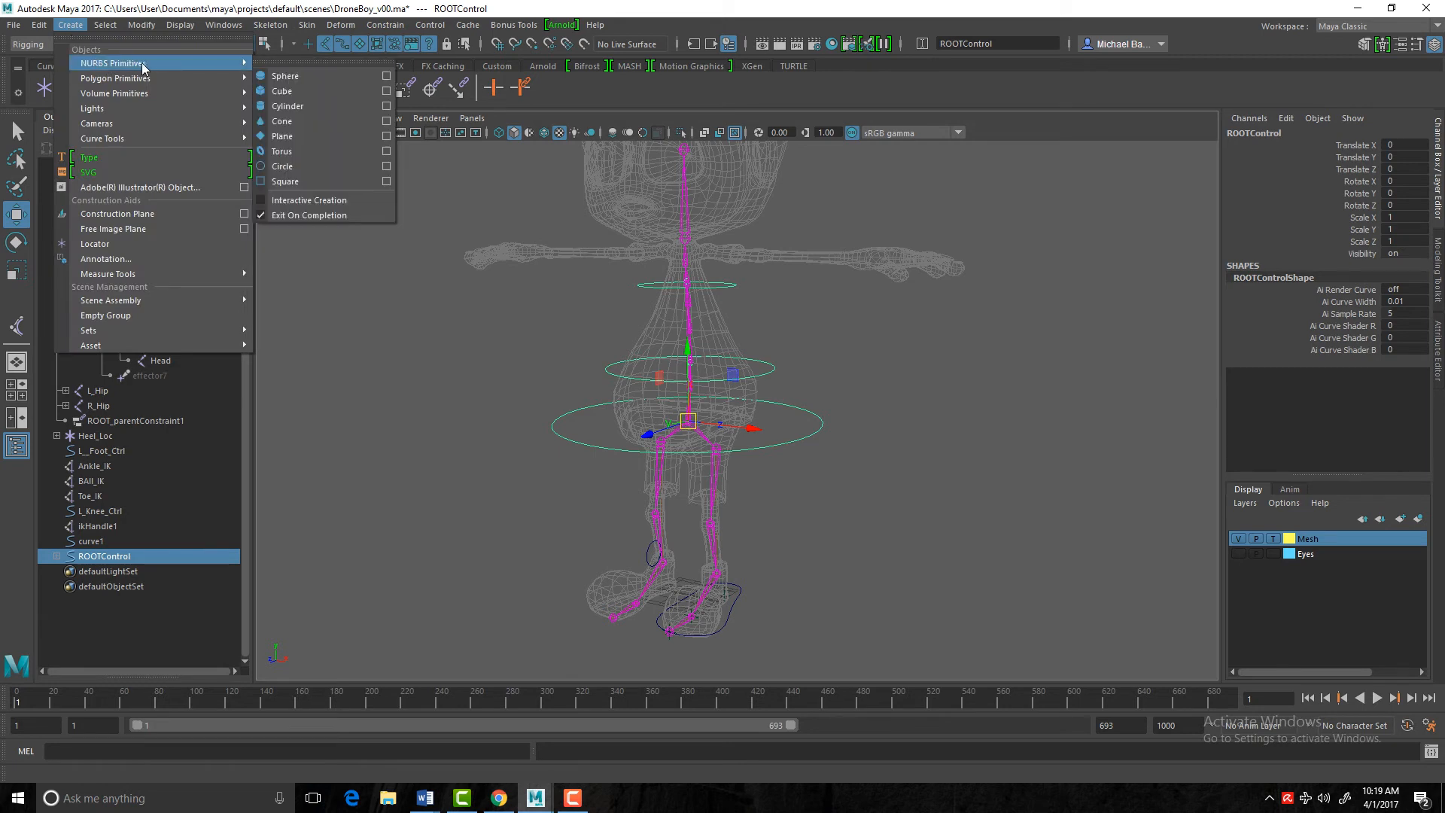
left_click(301, 167)
key("r")
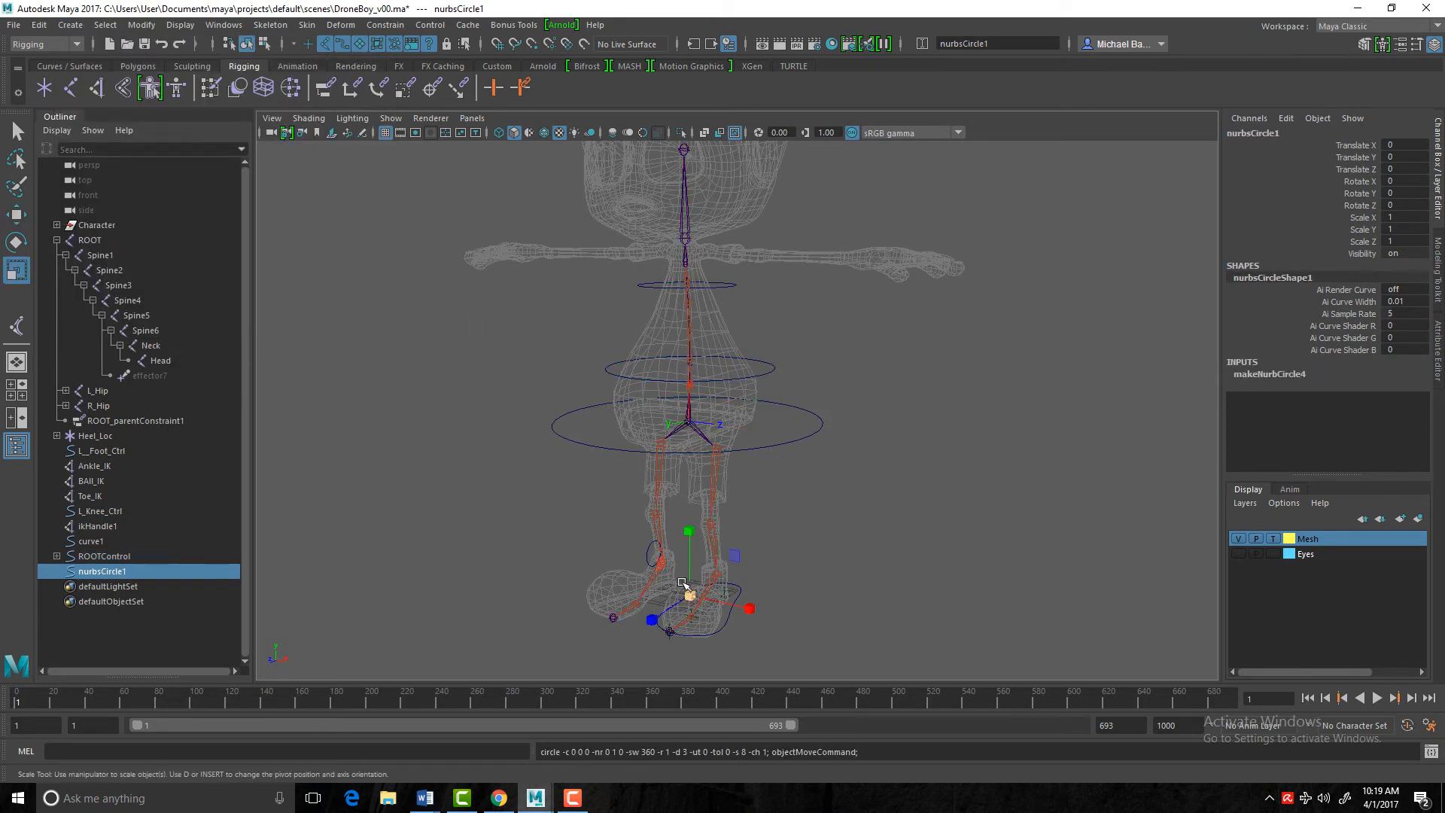
left_click_drag(688, 596, 947, 654)
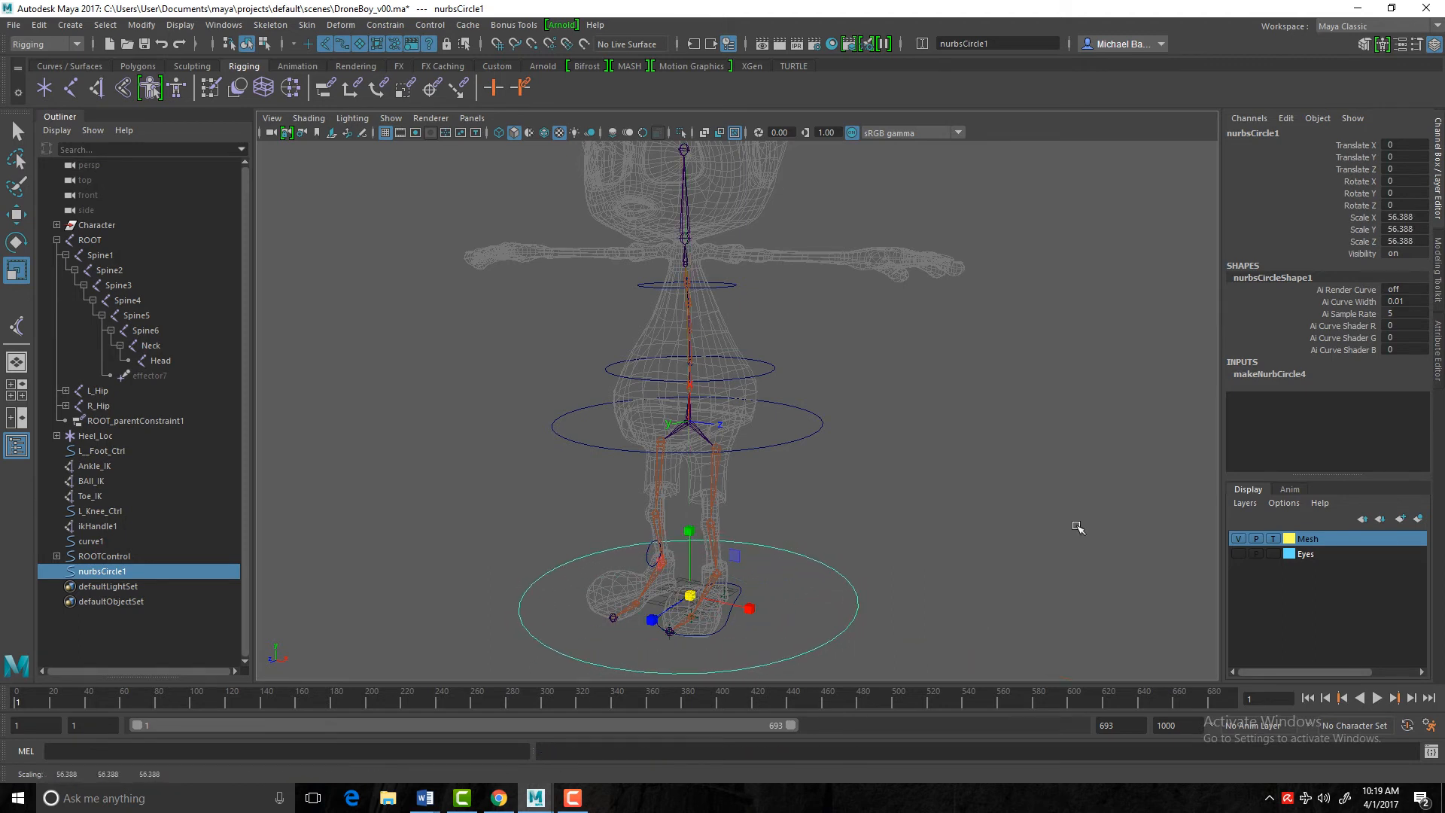
Rename the new ground circle as SuperMover
double_click(1304, 134)
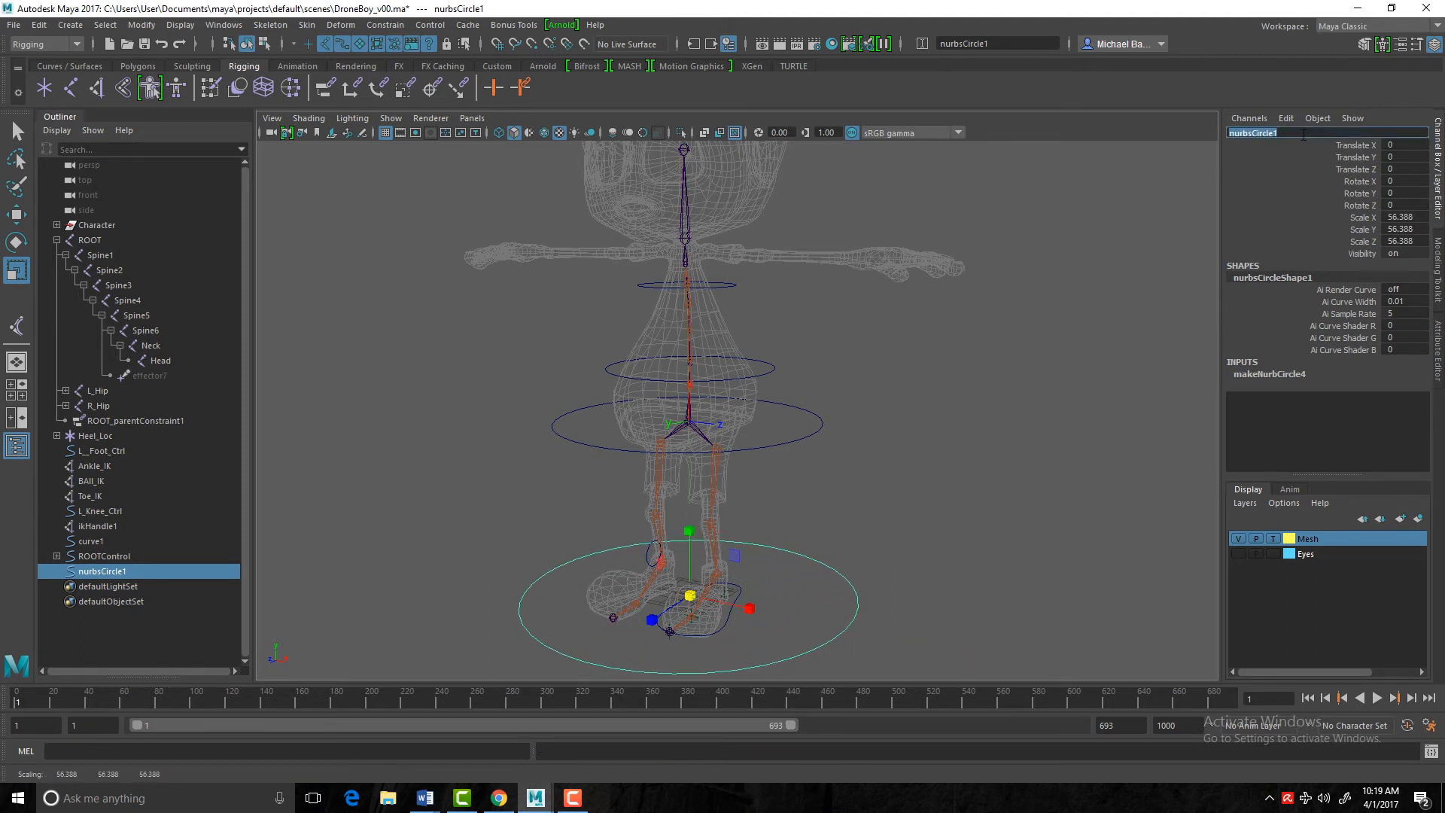
type("s")
type("rMove")
key("Return")
Freeze SuperMover's transformations and delete its construction history
left_click(143, 25)
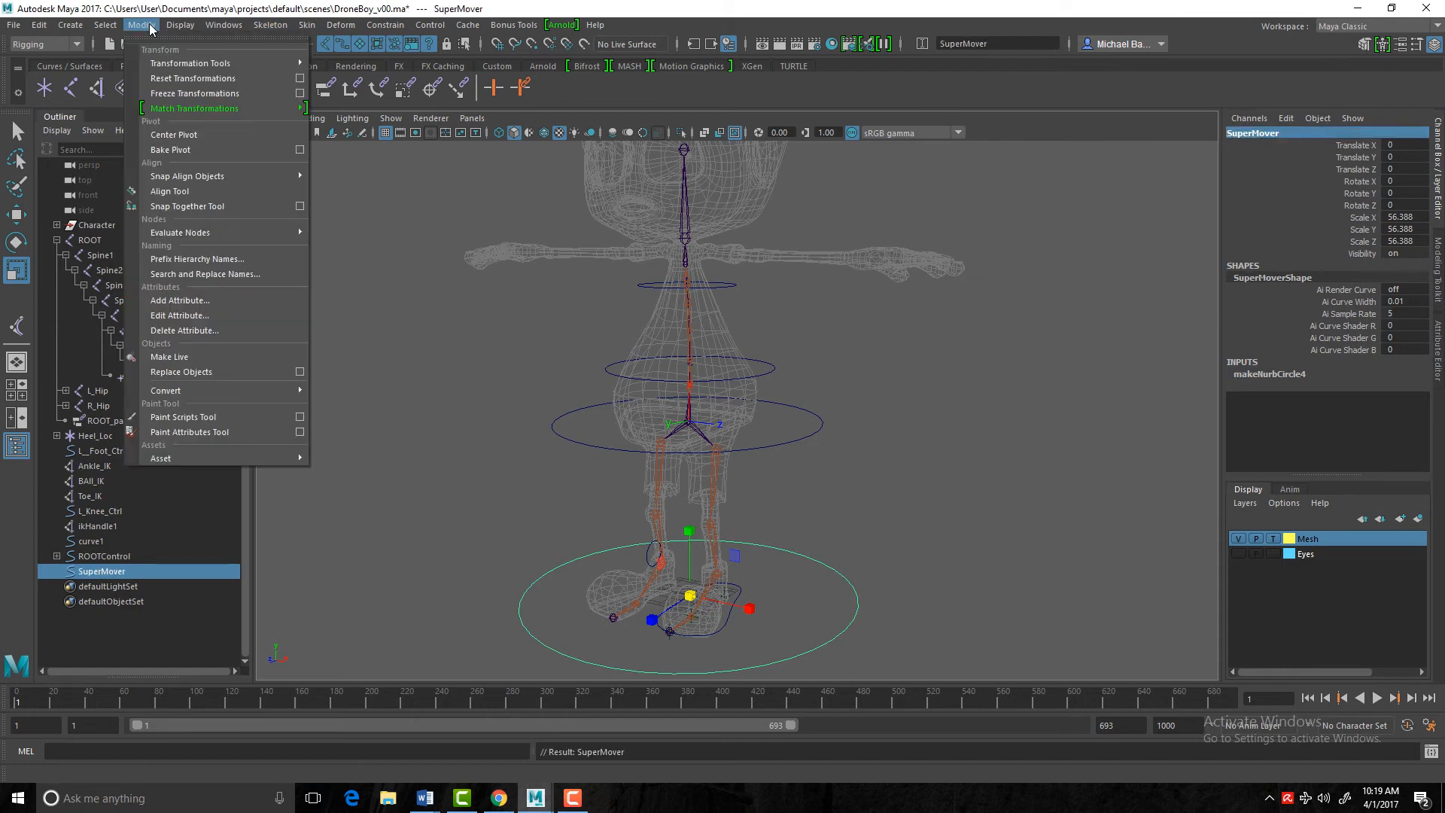
left_click(185, 93)
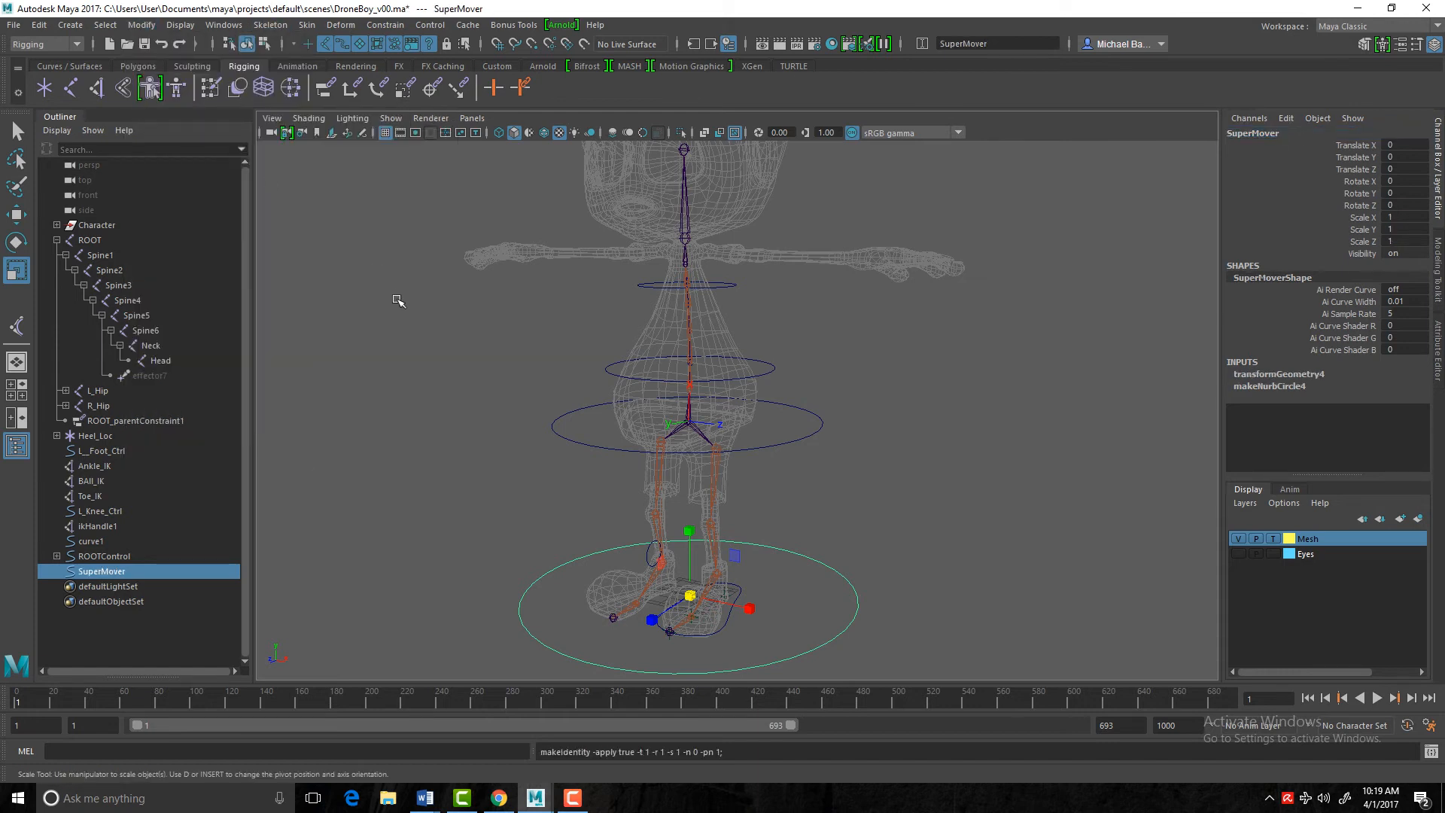
key("alt+shift+d")
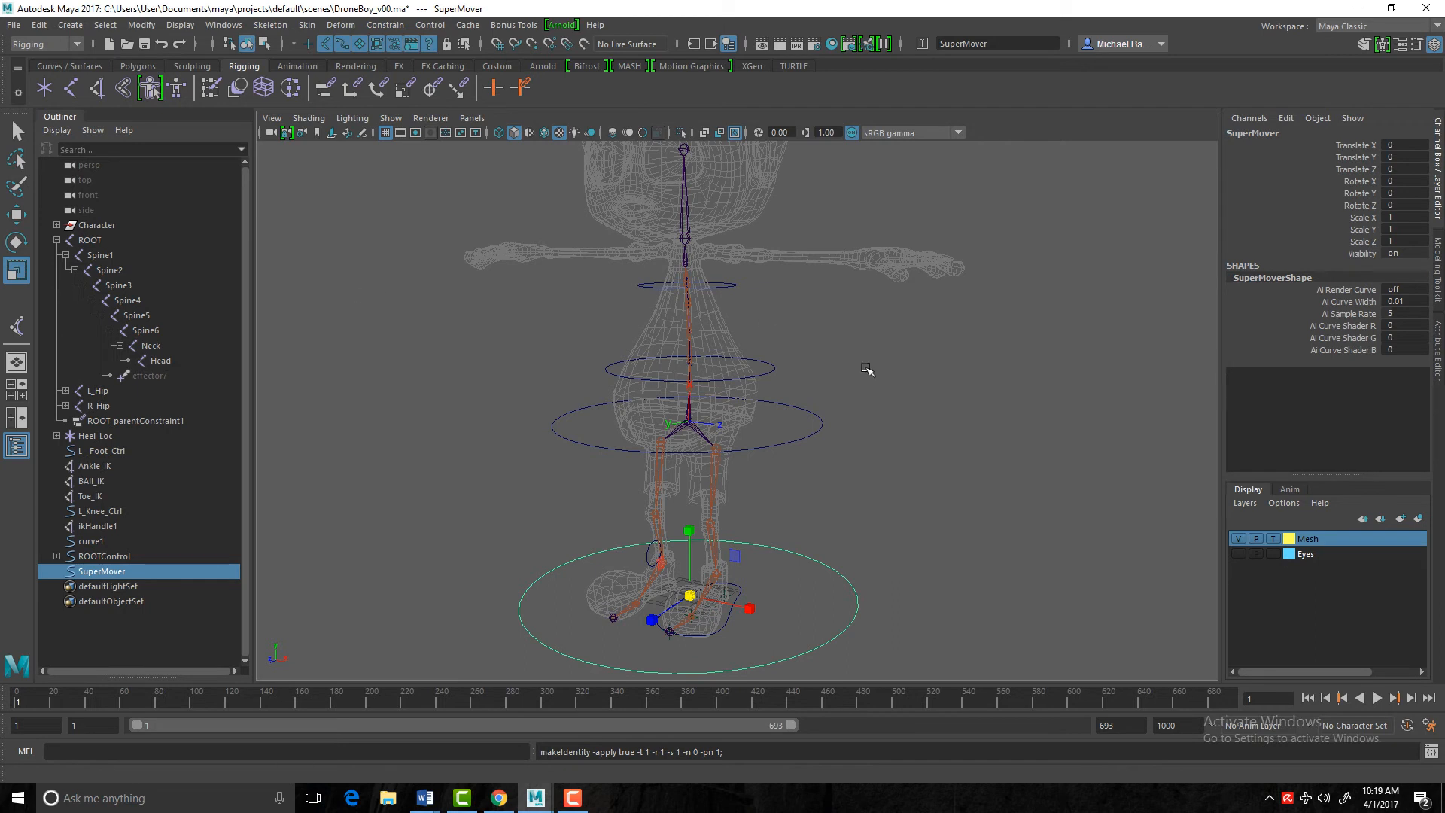
Parent ROOTControl to SuperMover
scroll(760, 425, "down", 2)
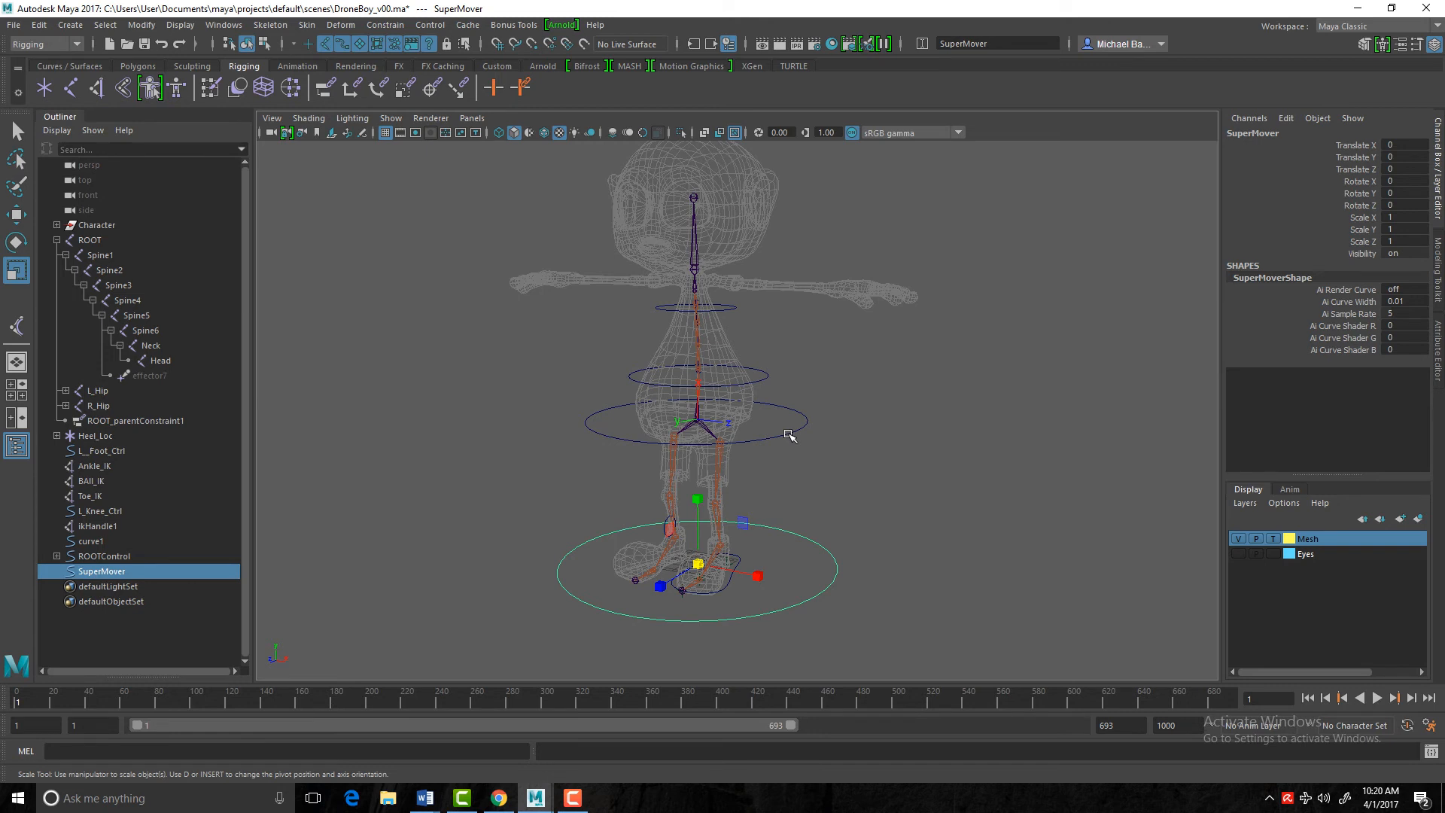
left_click(789, 435)
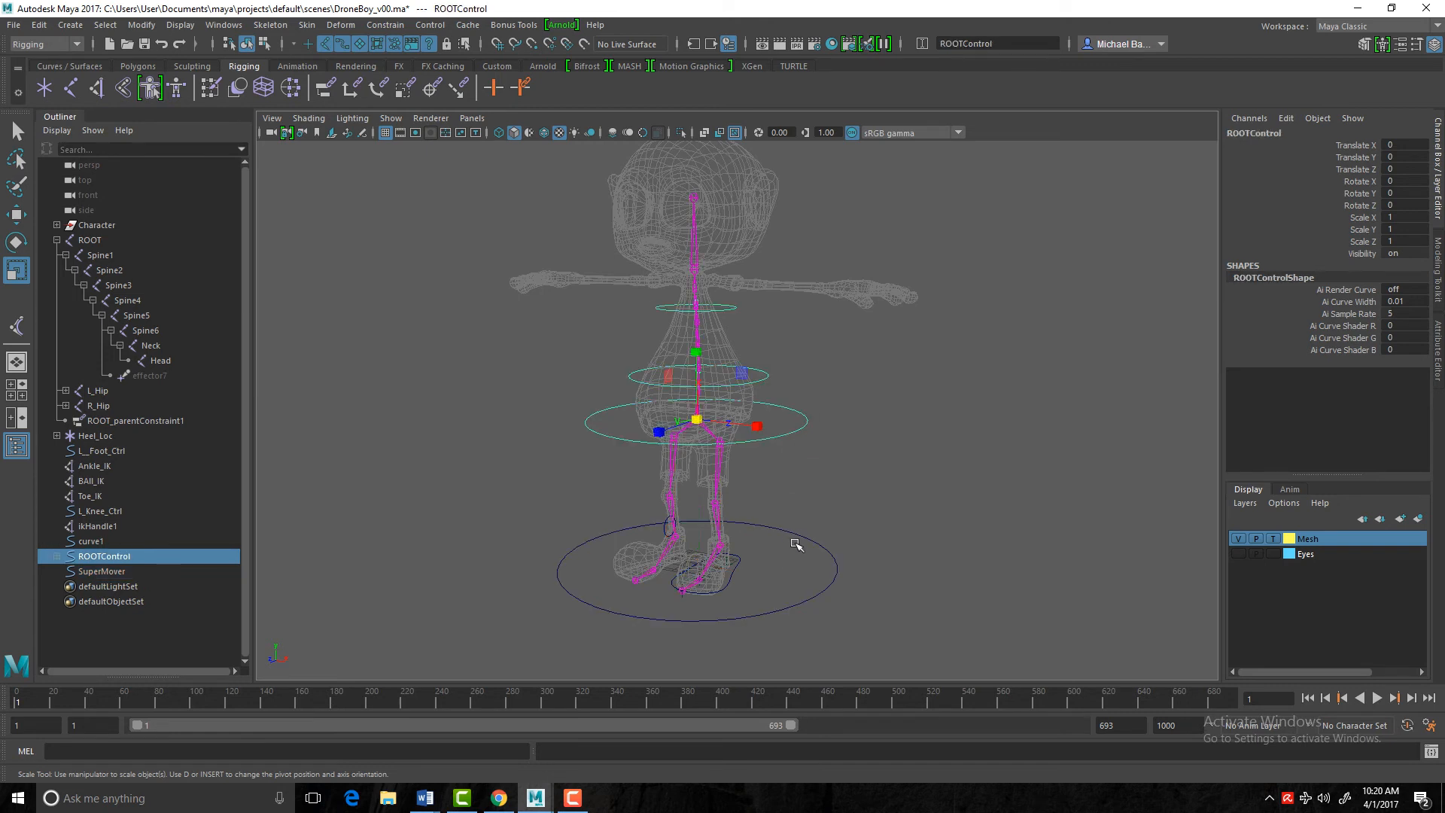
left_click(800, 535, "shift")
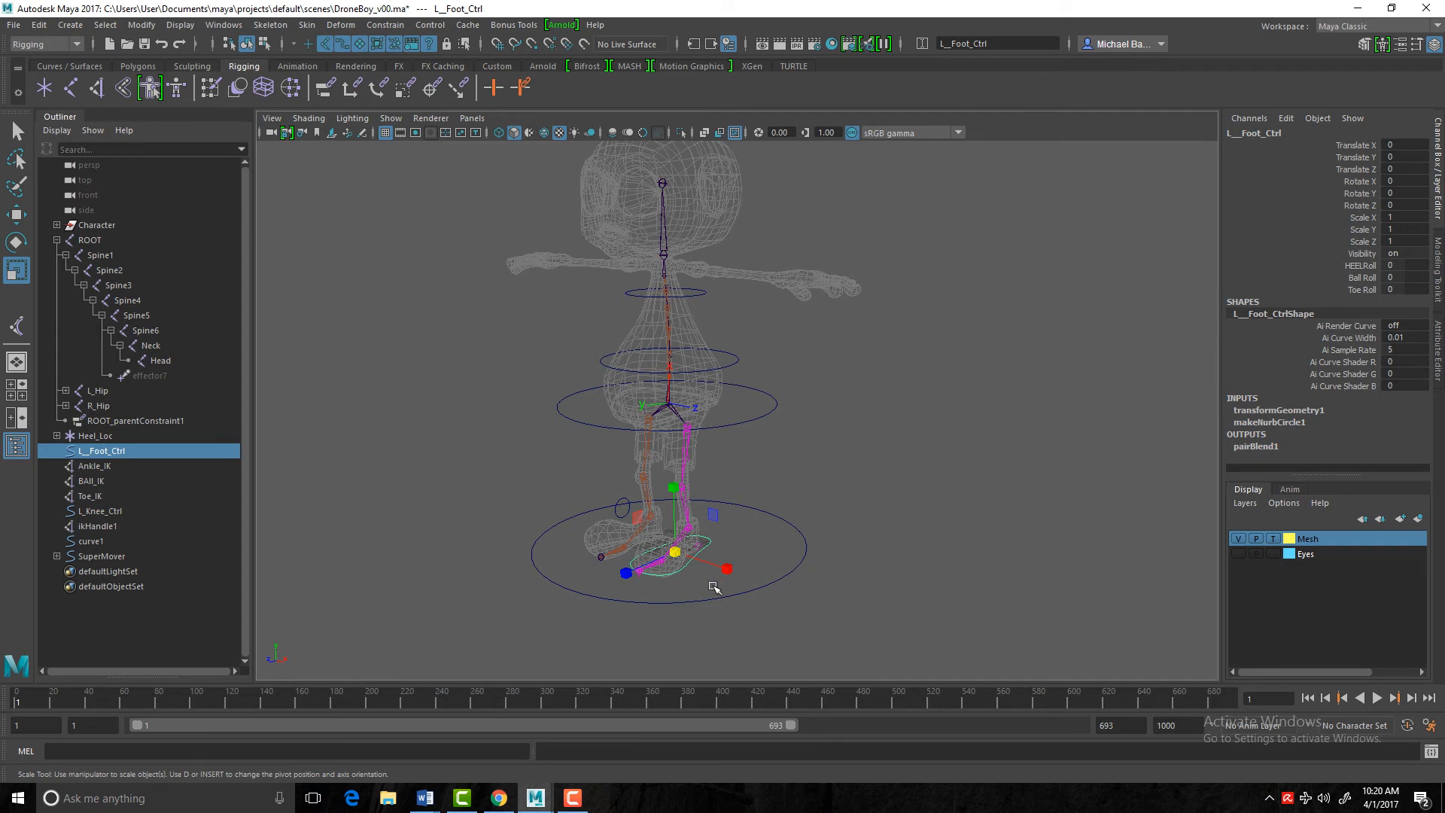
Test-scale SuperMover uniformly to about 0.7 and undo the scaling
left_click(803, 535)
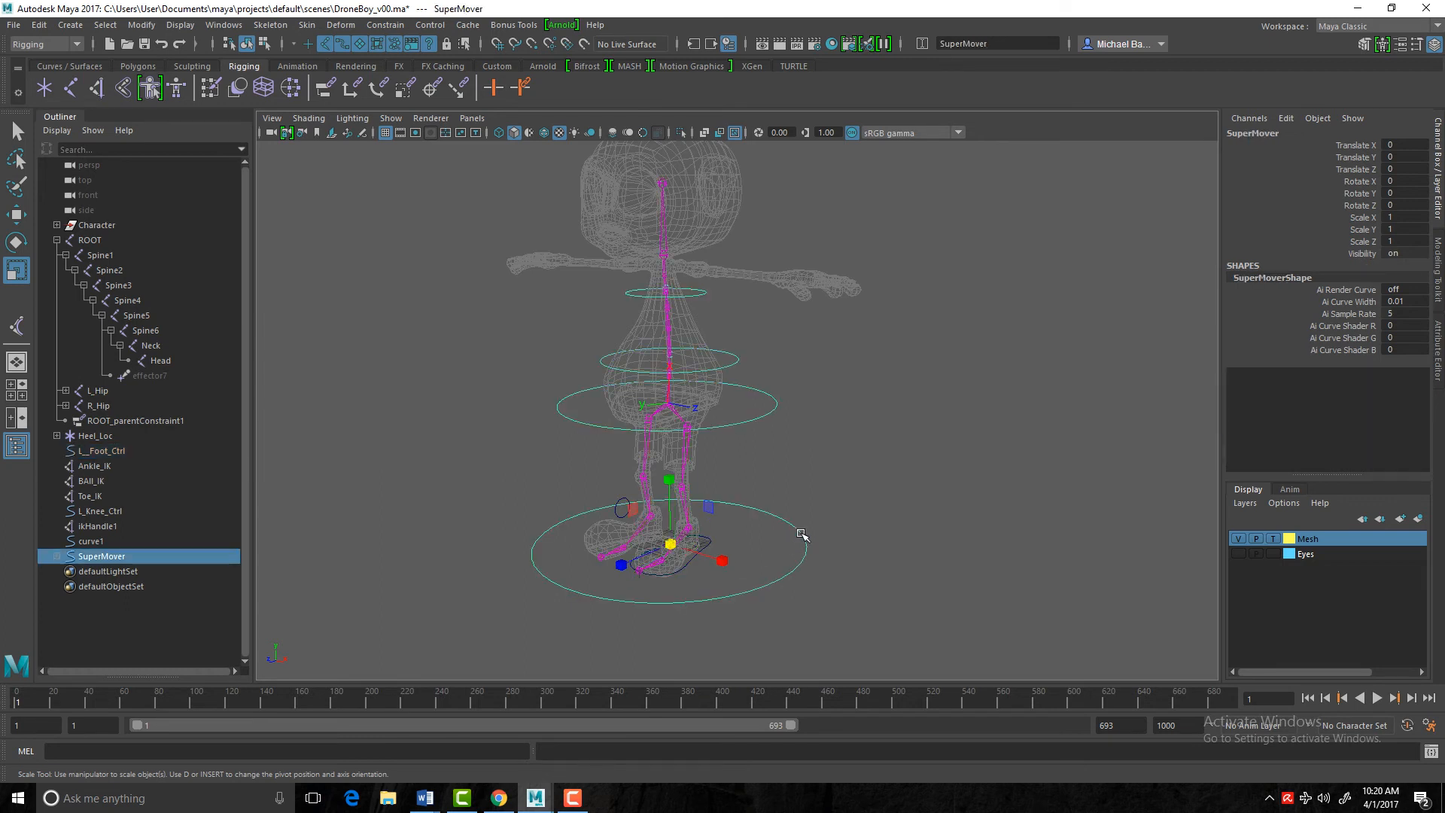
left_click_drag(670, 544, 574, 594)
key("ctrl+z")
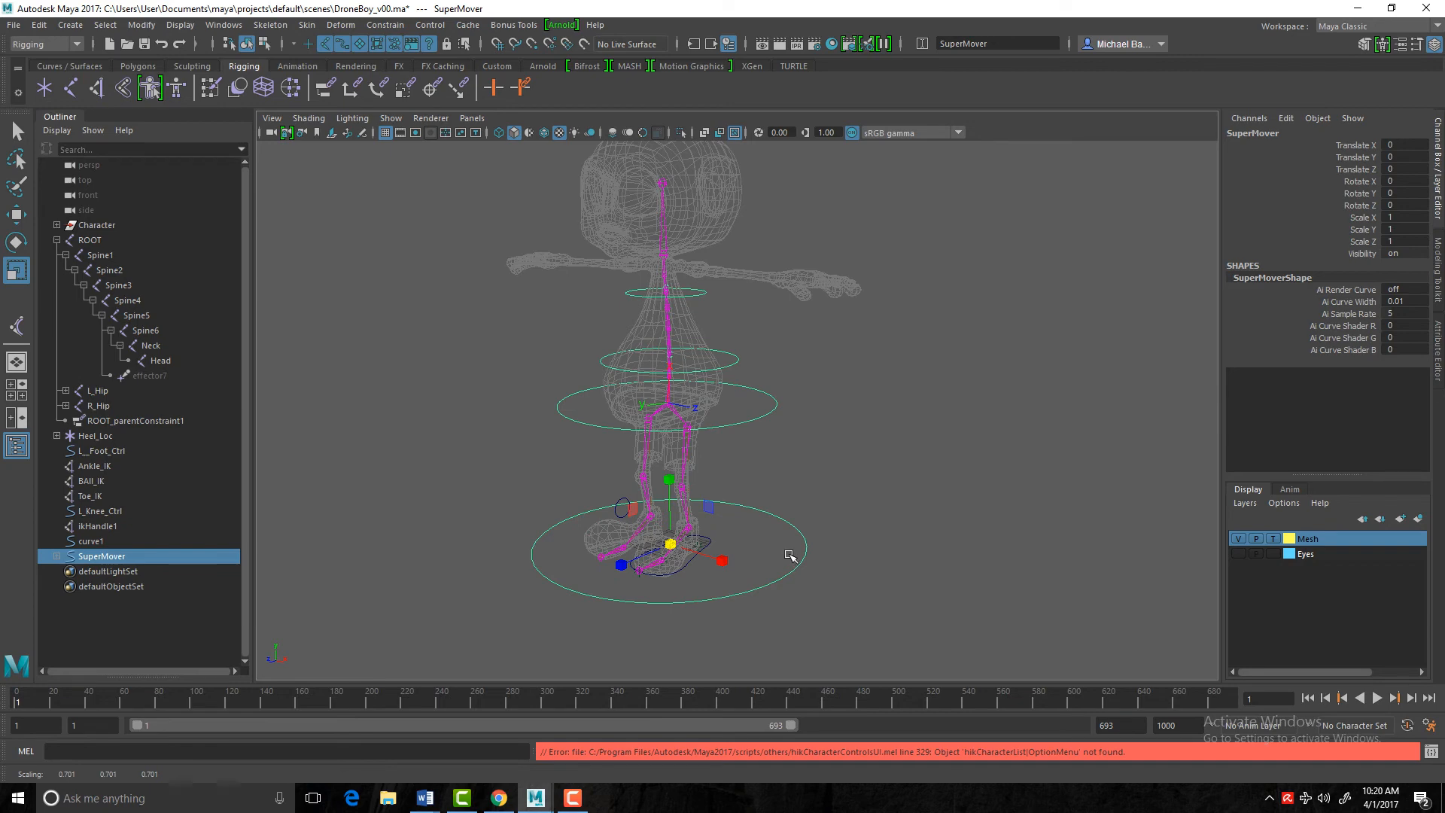
Group the ROOT joint hierarchy and name the group Skeleton_Group
scroll(813, 477, "up", 3)
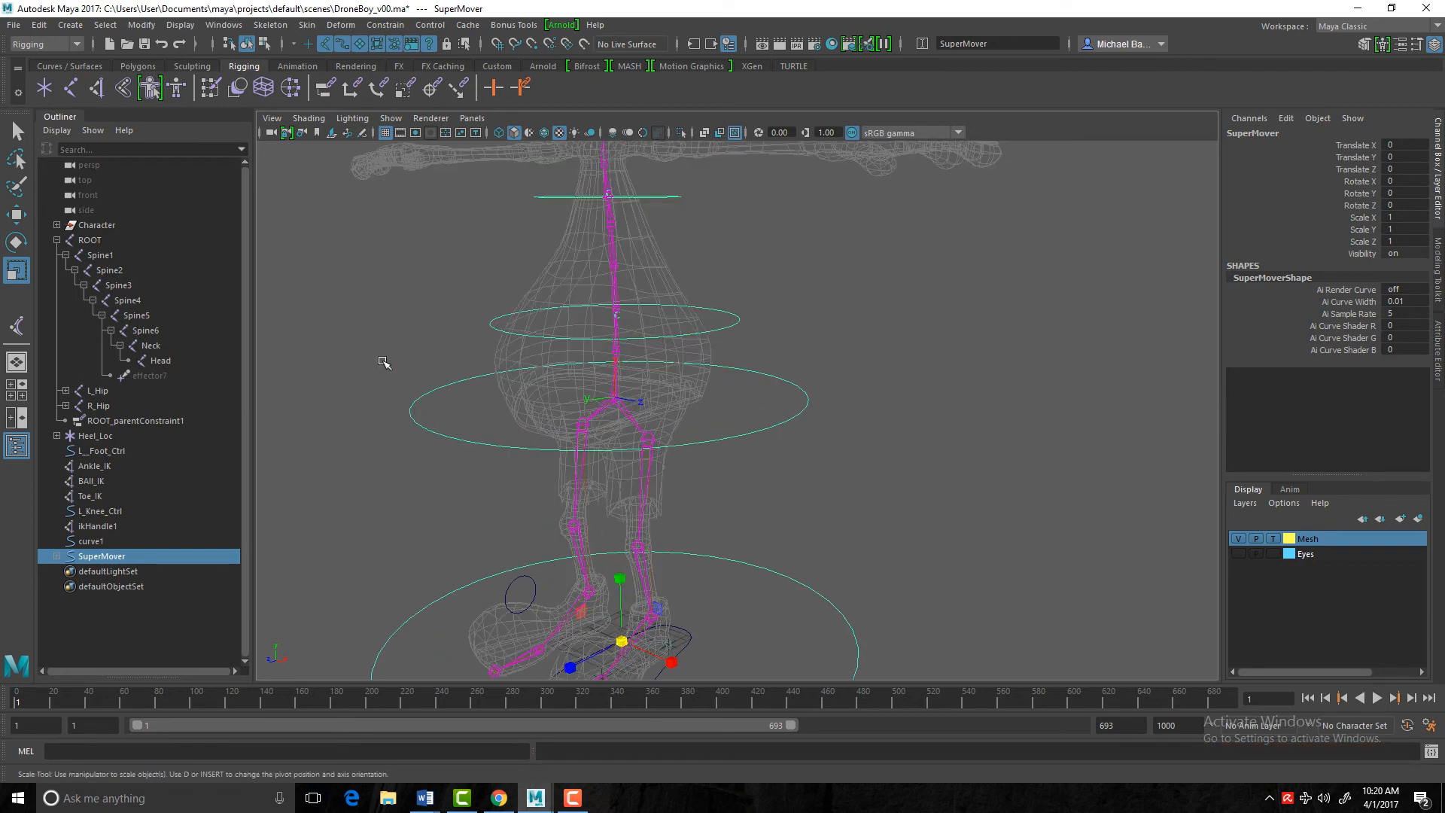
left_click(614, 401)
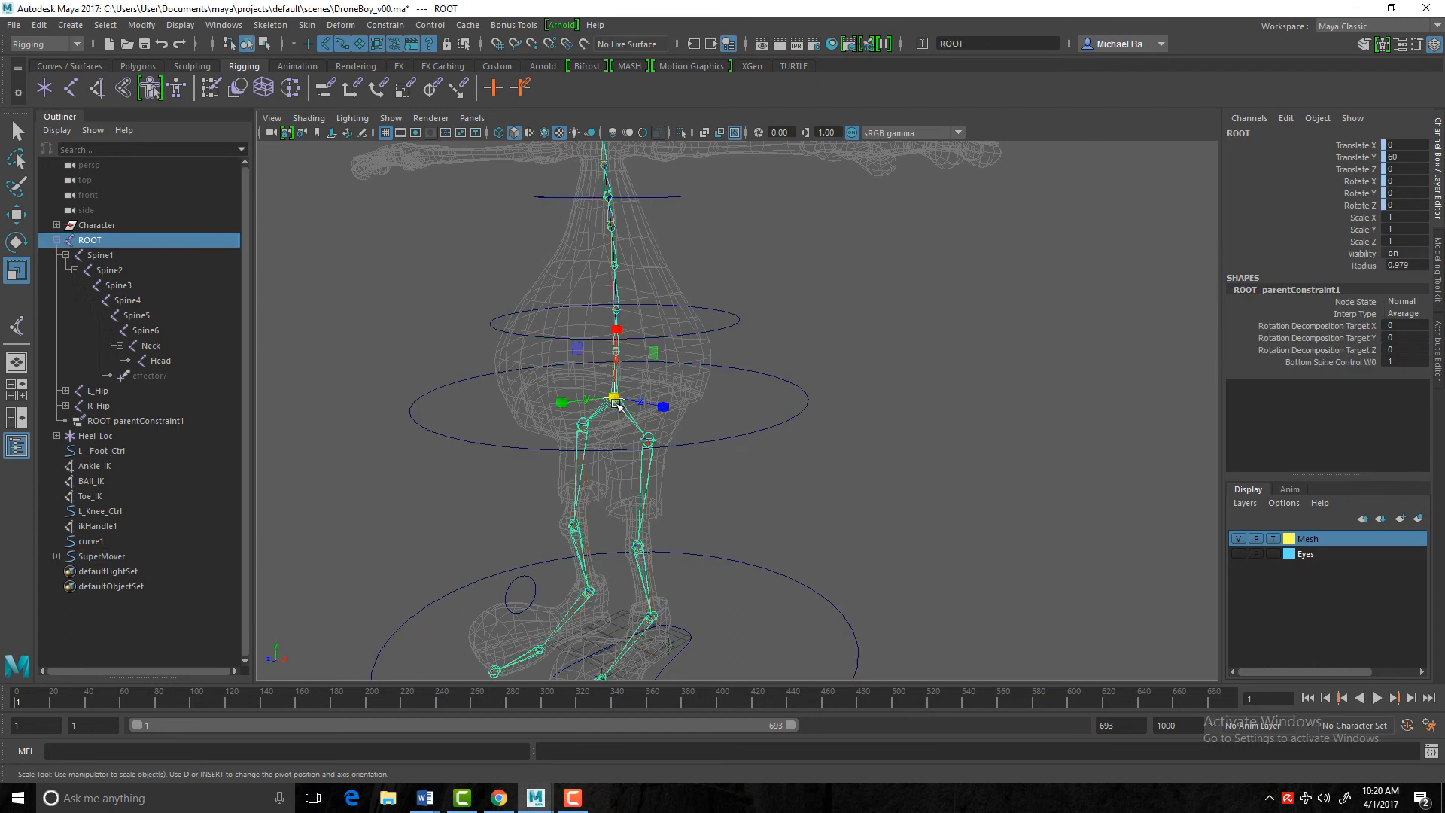
key("q")
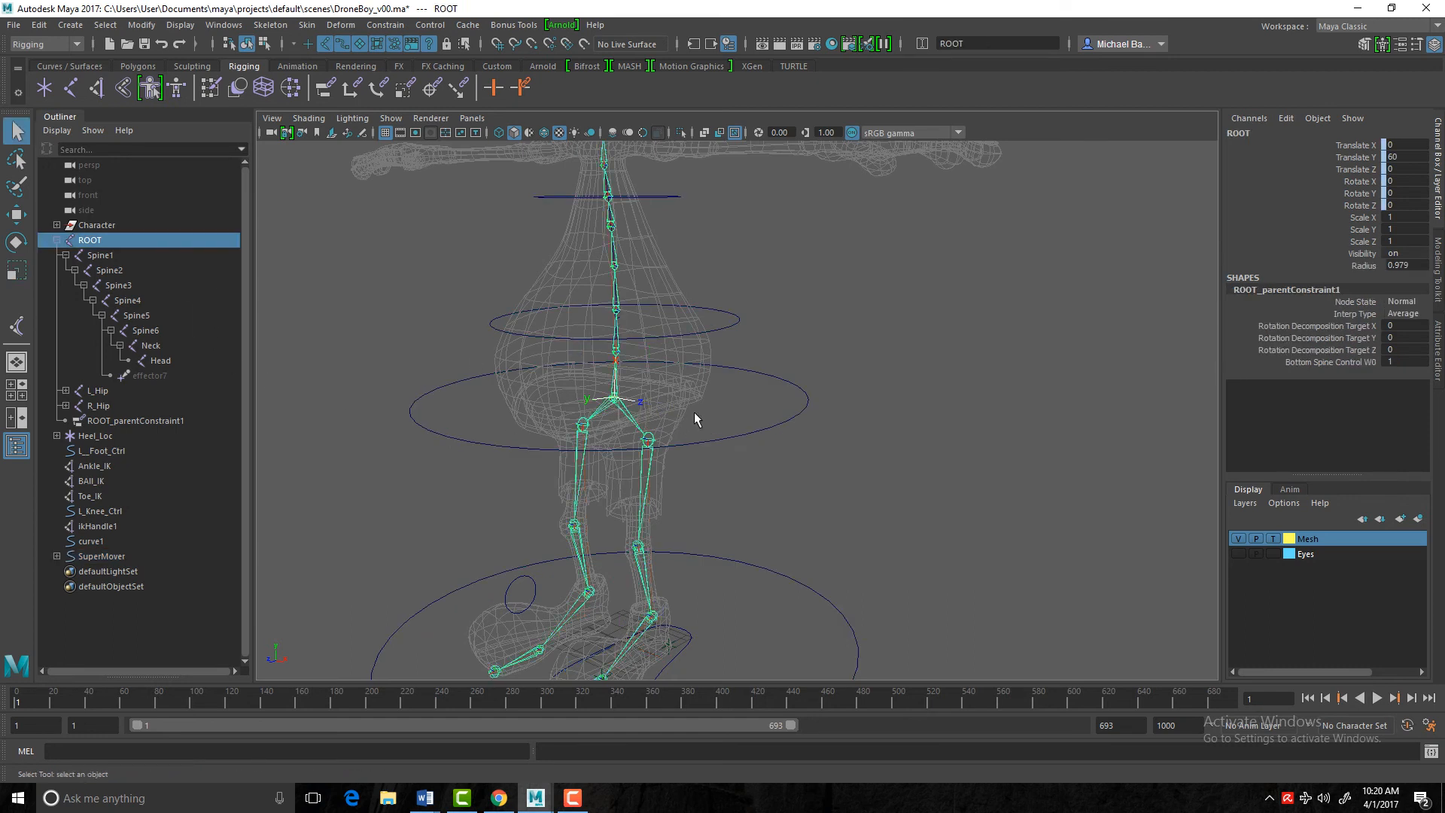
key("ctrl+g")
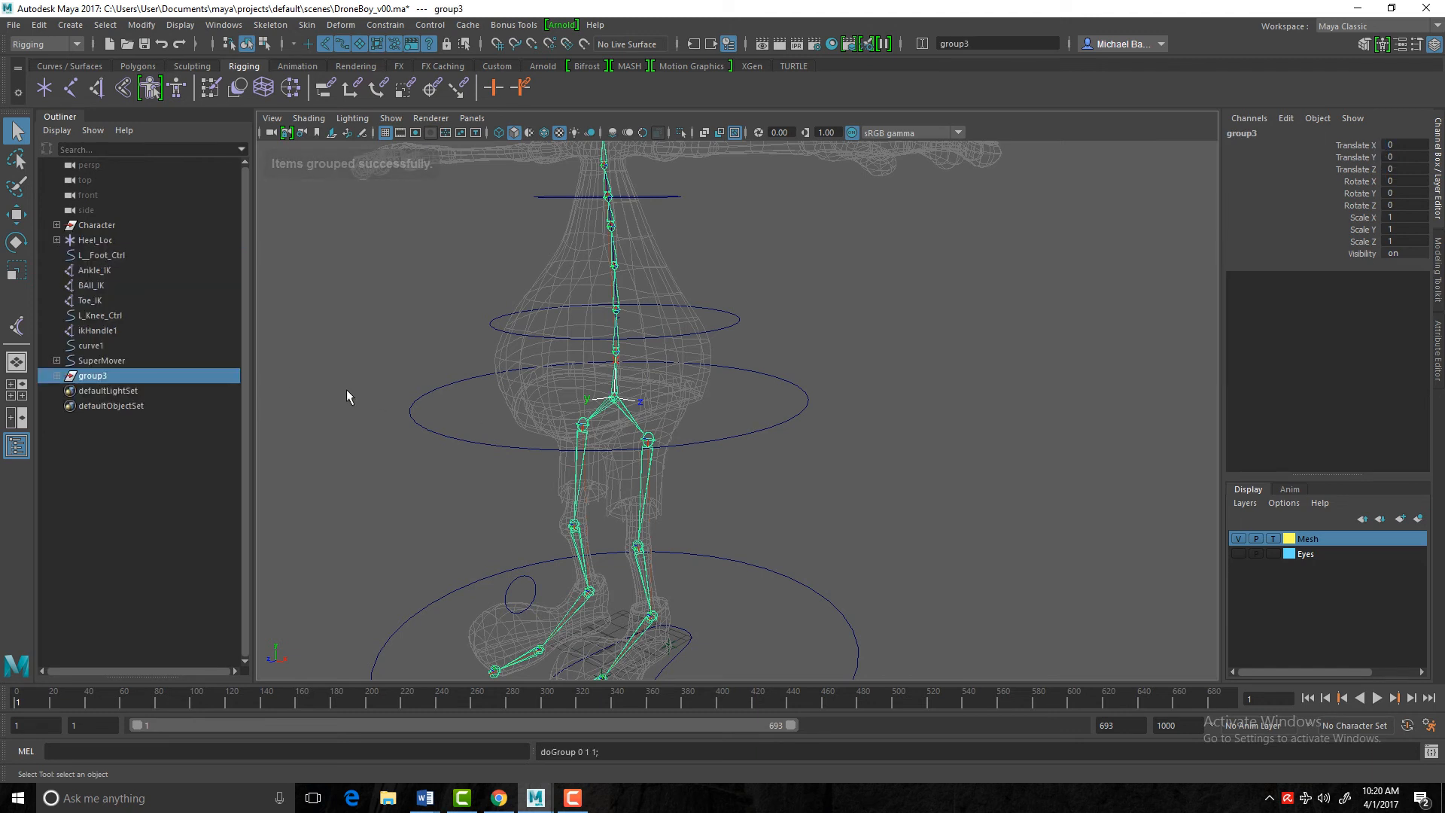
double_click(94, 376)
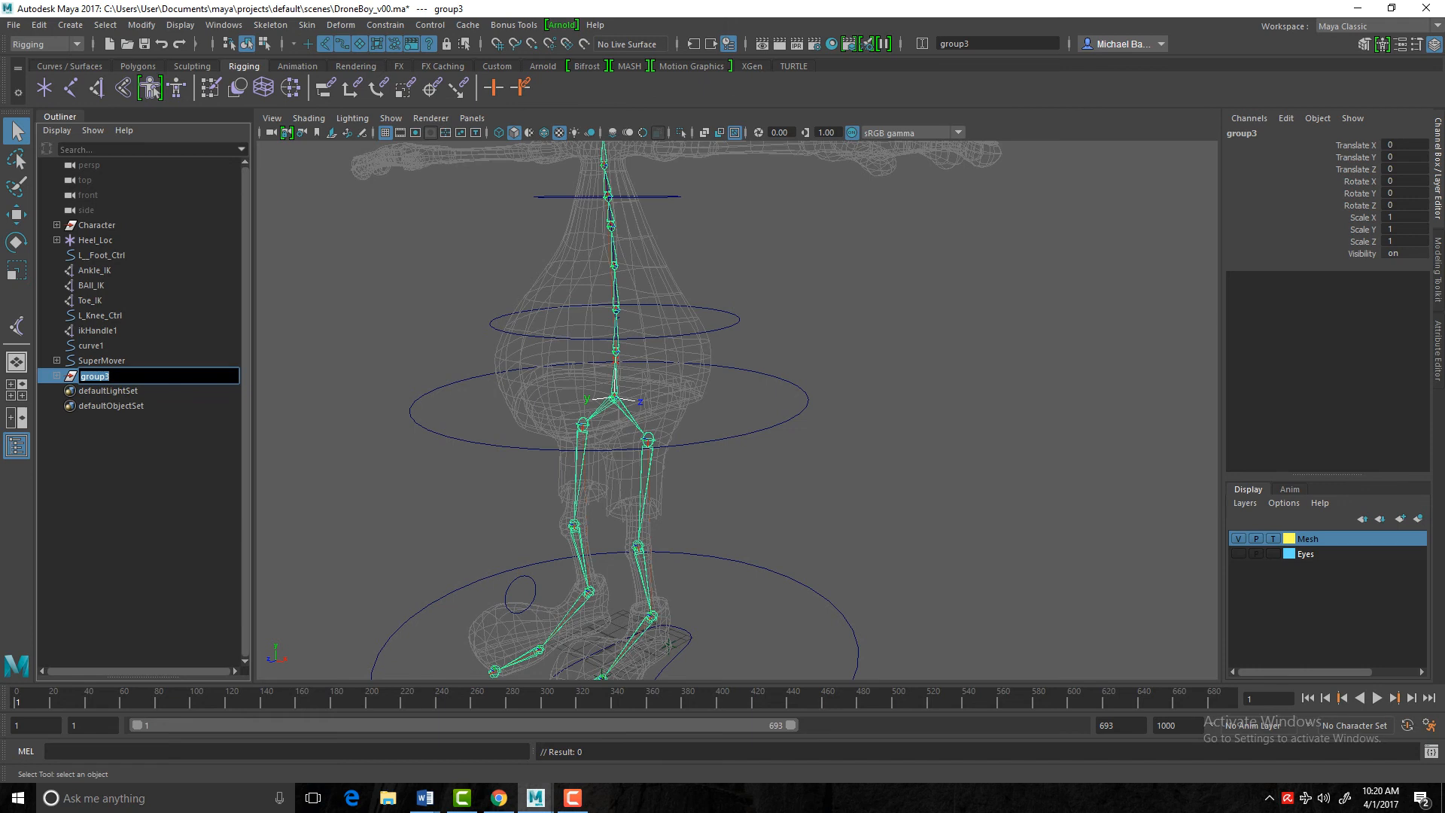
type("Skeleton_G")
left_click(753, 493)
Scale-constrain Skeleton_Group to SuperMover
left_click(127, 380)
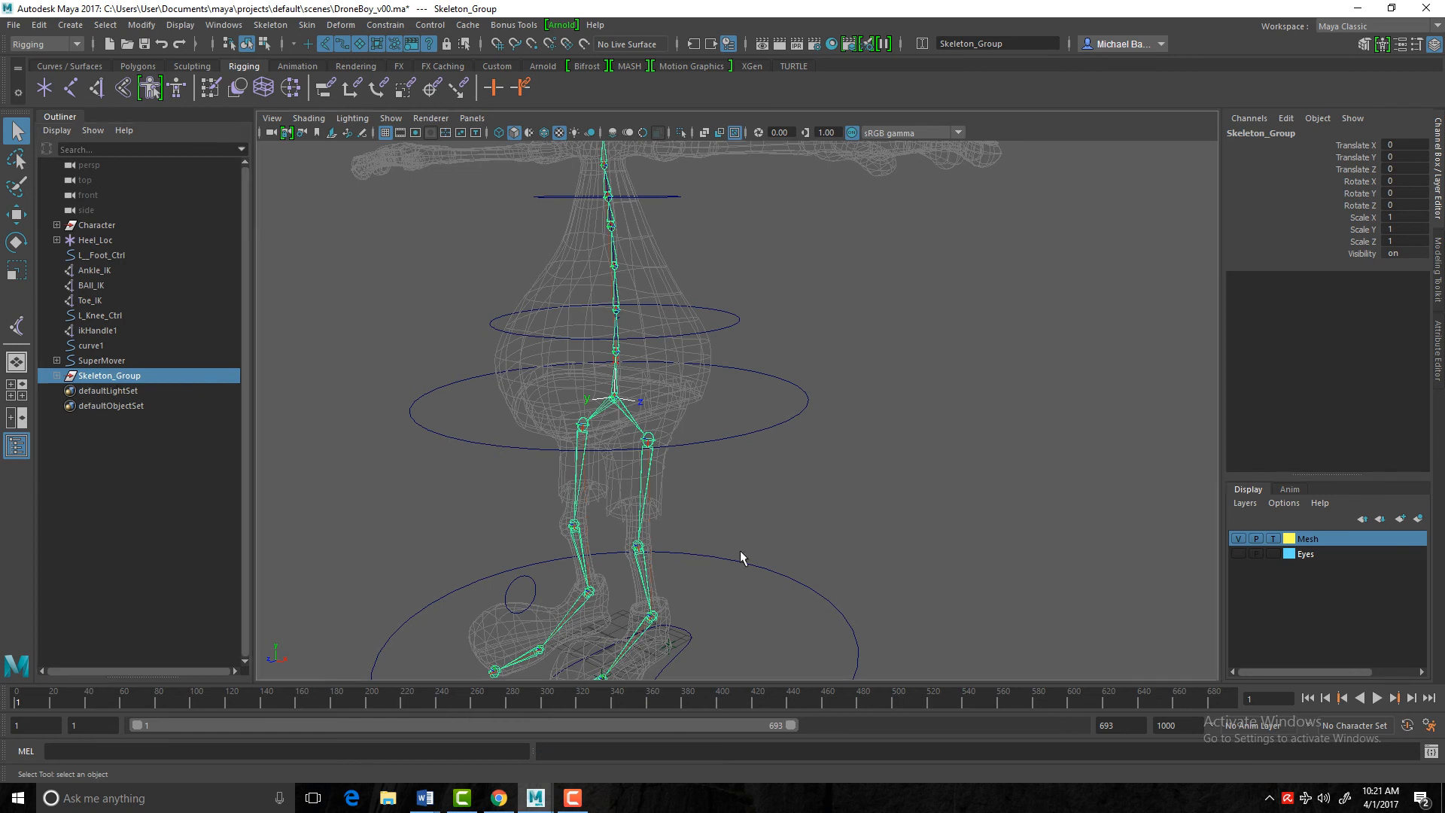
left_click(760, 583)
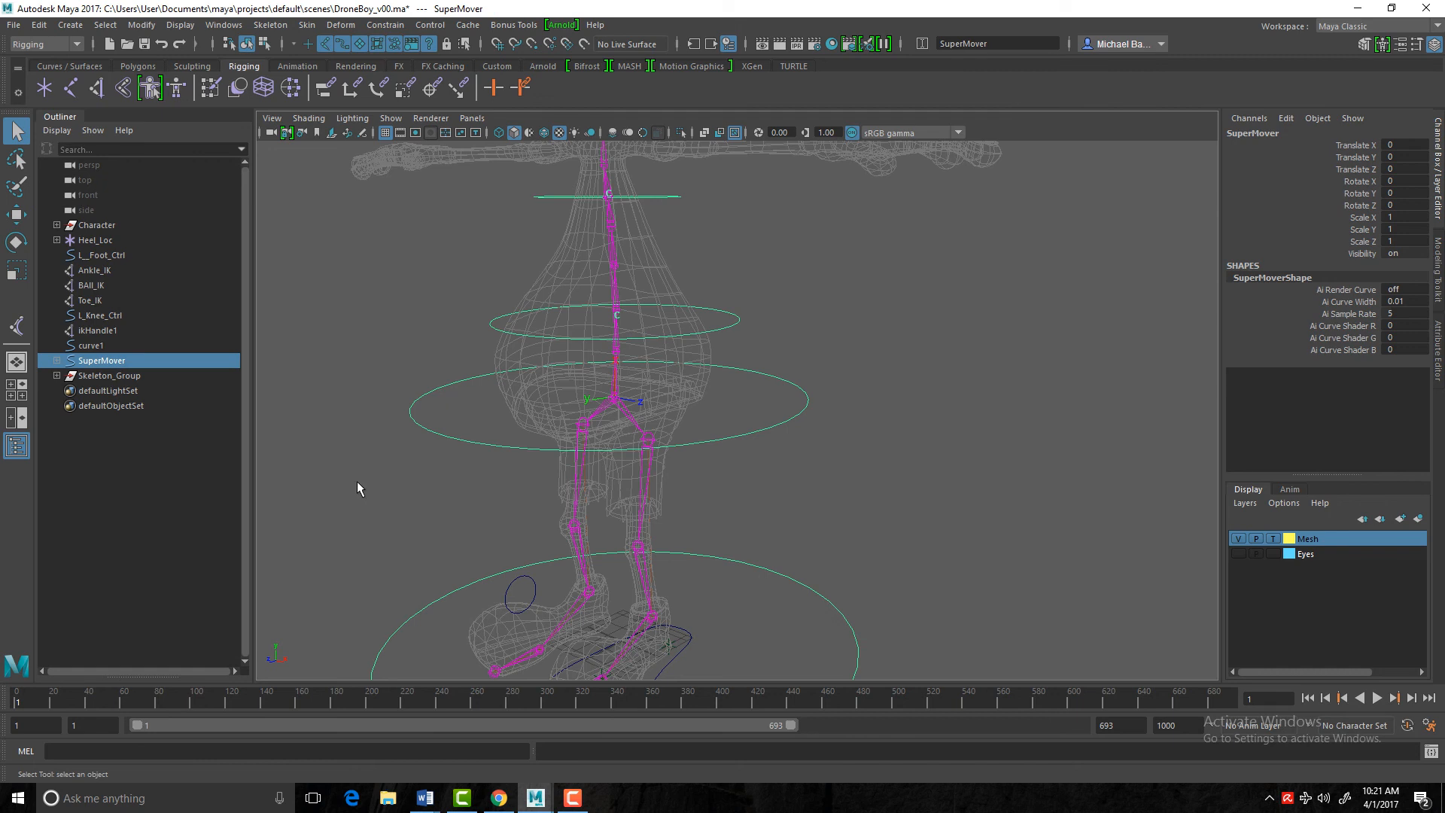
left_click(126, 378, "ctrl")
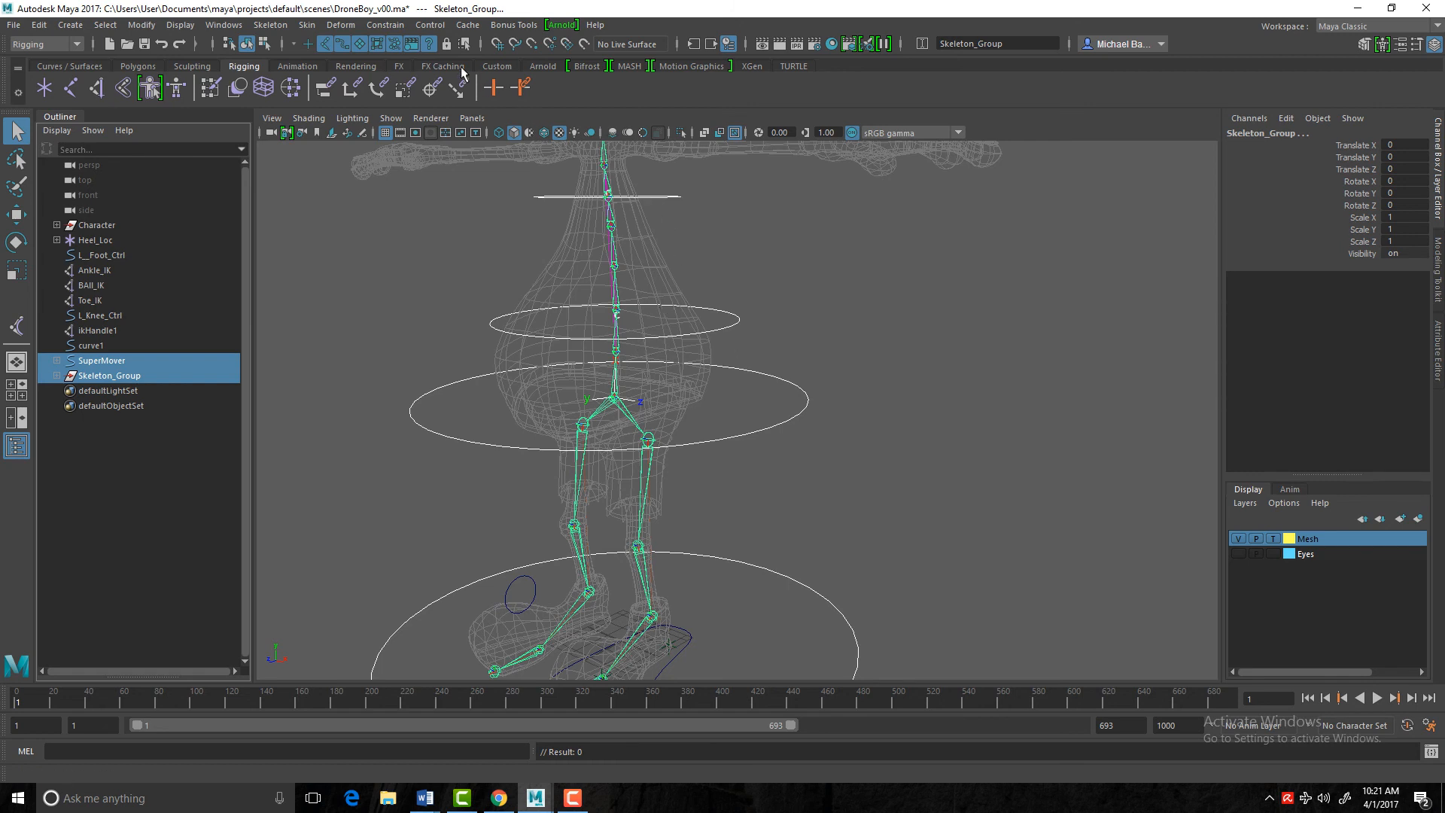
left_click(385, 25)
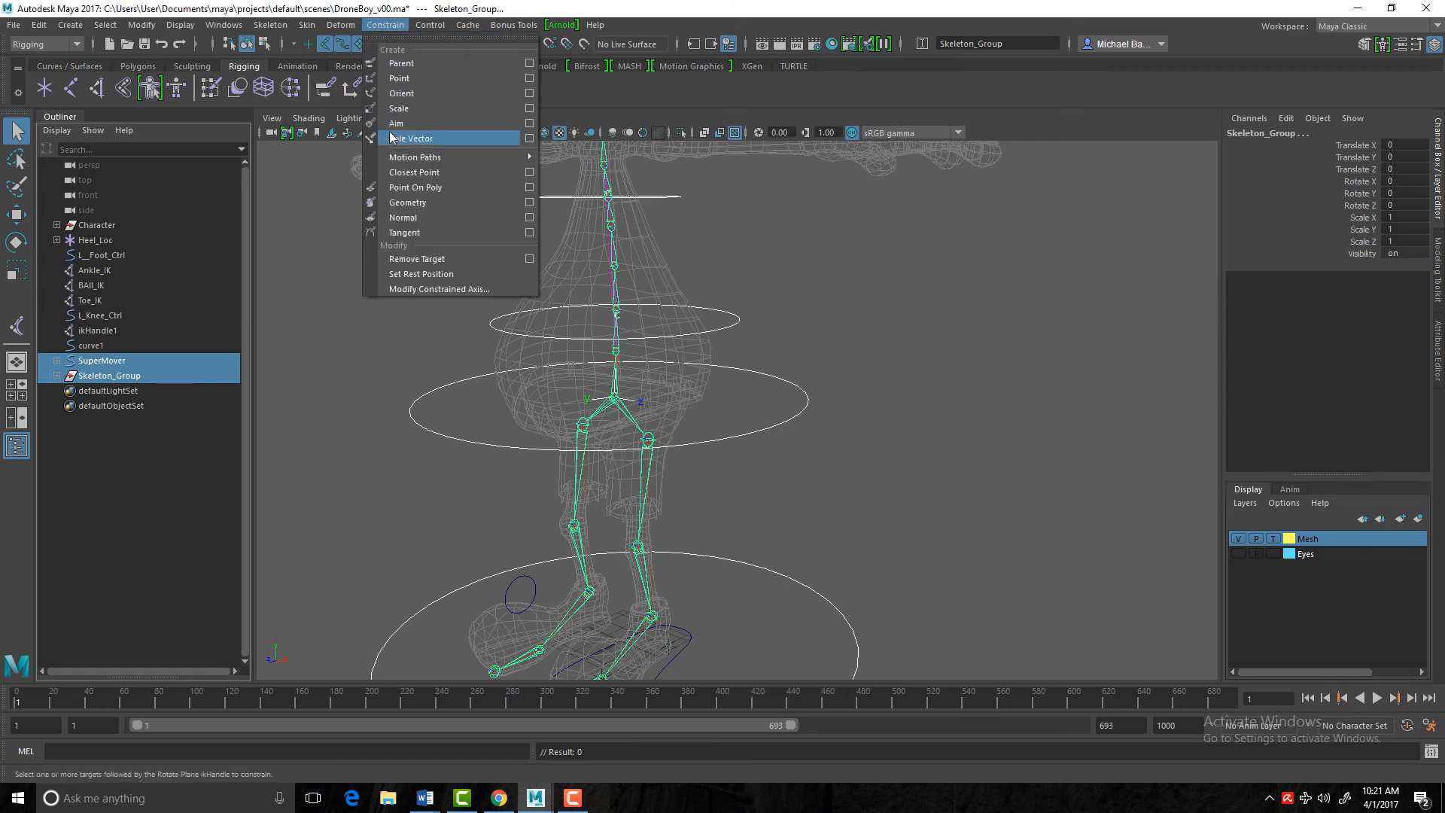
left_click(433, 111)
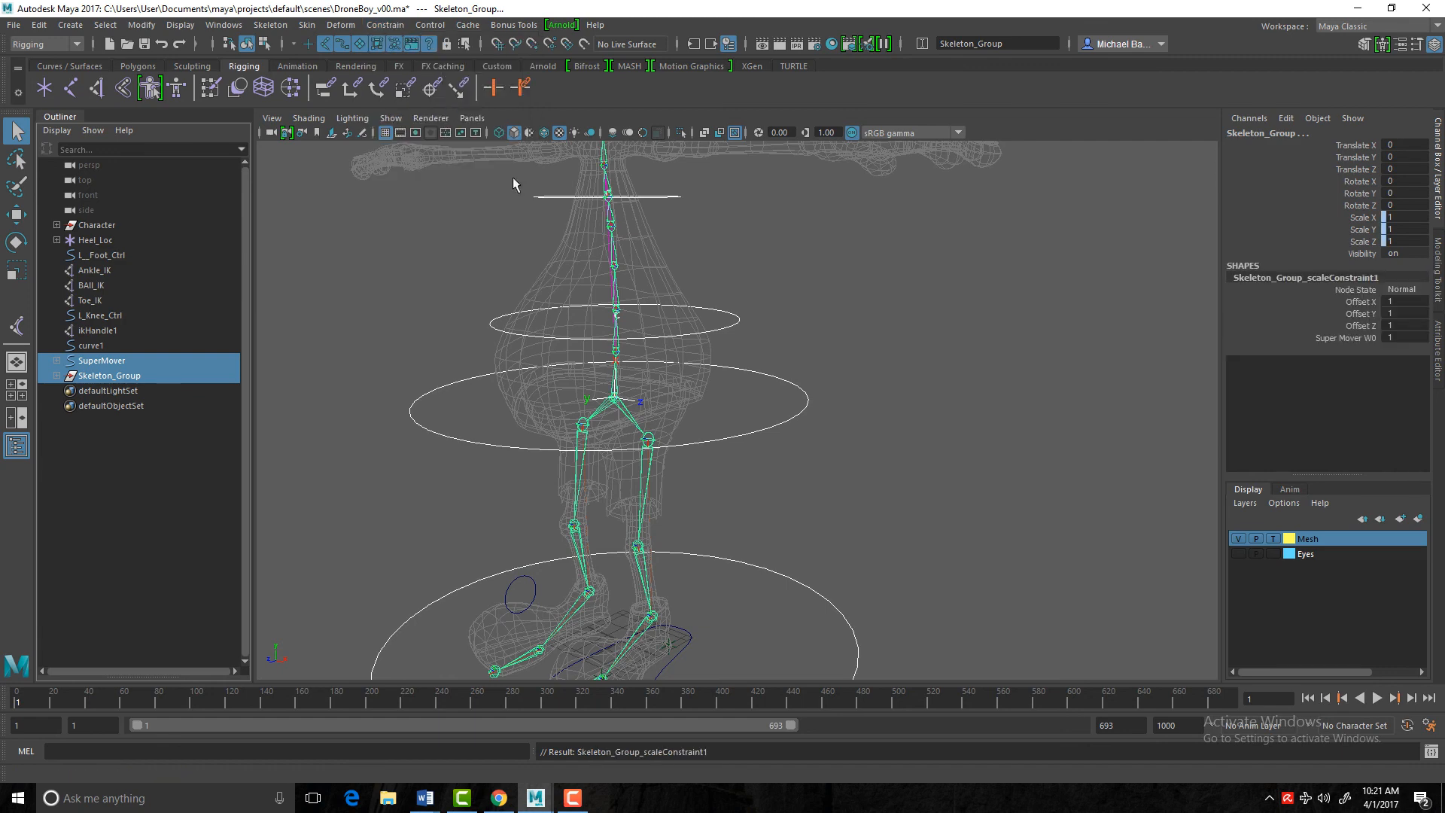
Test-scale SuperMover uniformly to about 0.6 to check that the skeleton scales with it, and undo the scaling
key("f")
left_click(550, 535)
left_click_drag(756, 530, 779, 569)
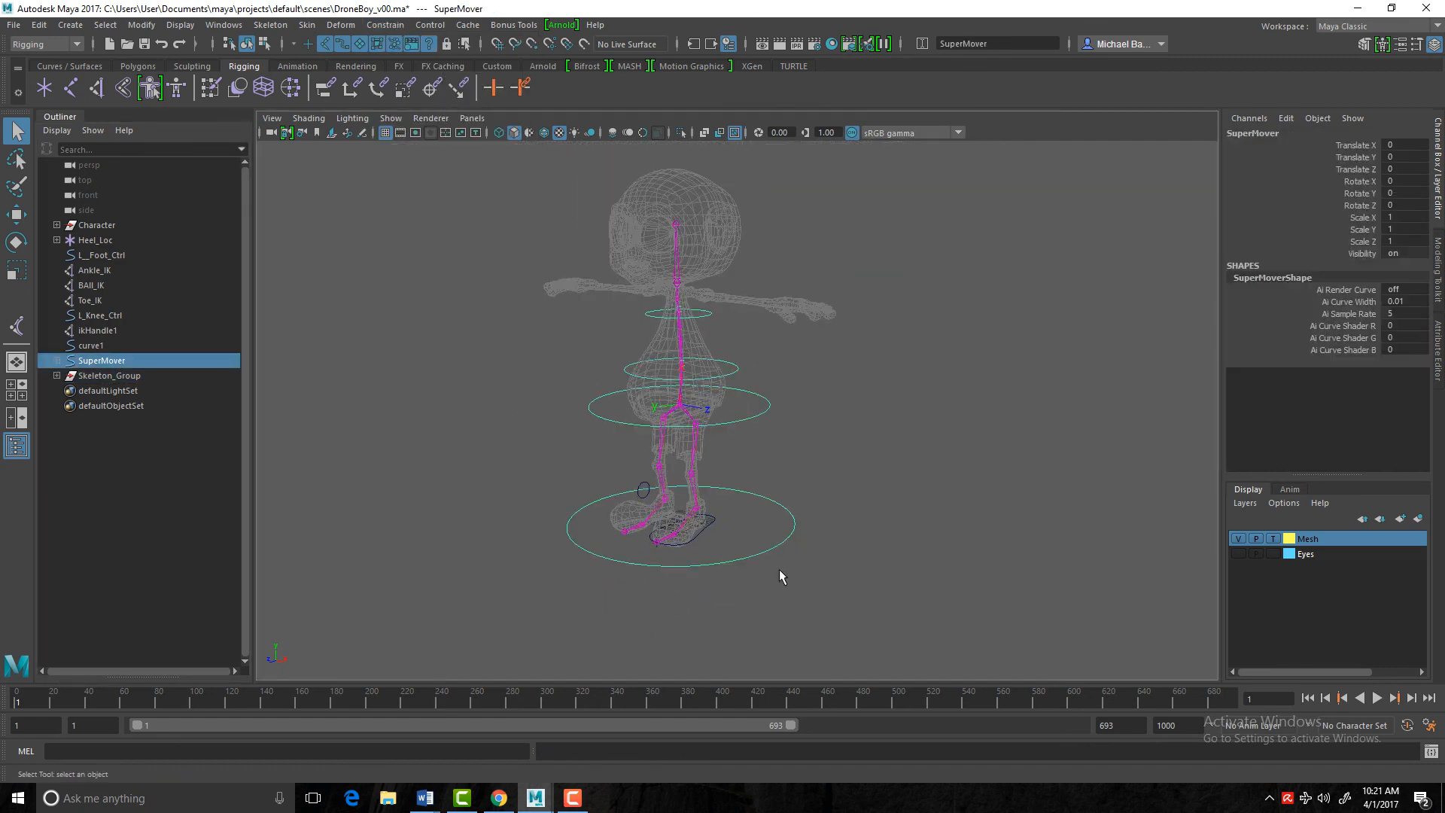
key("r")
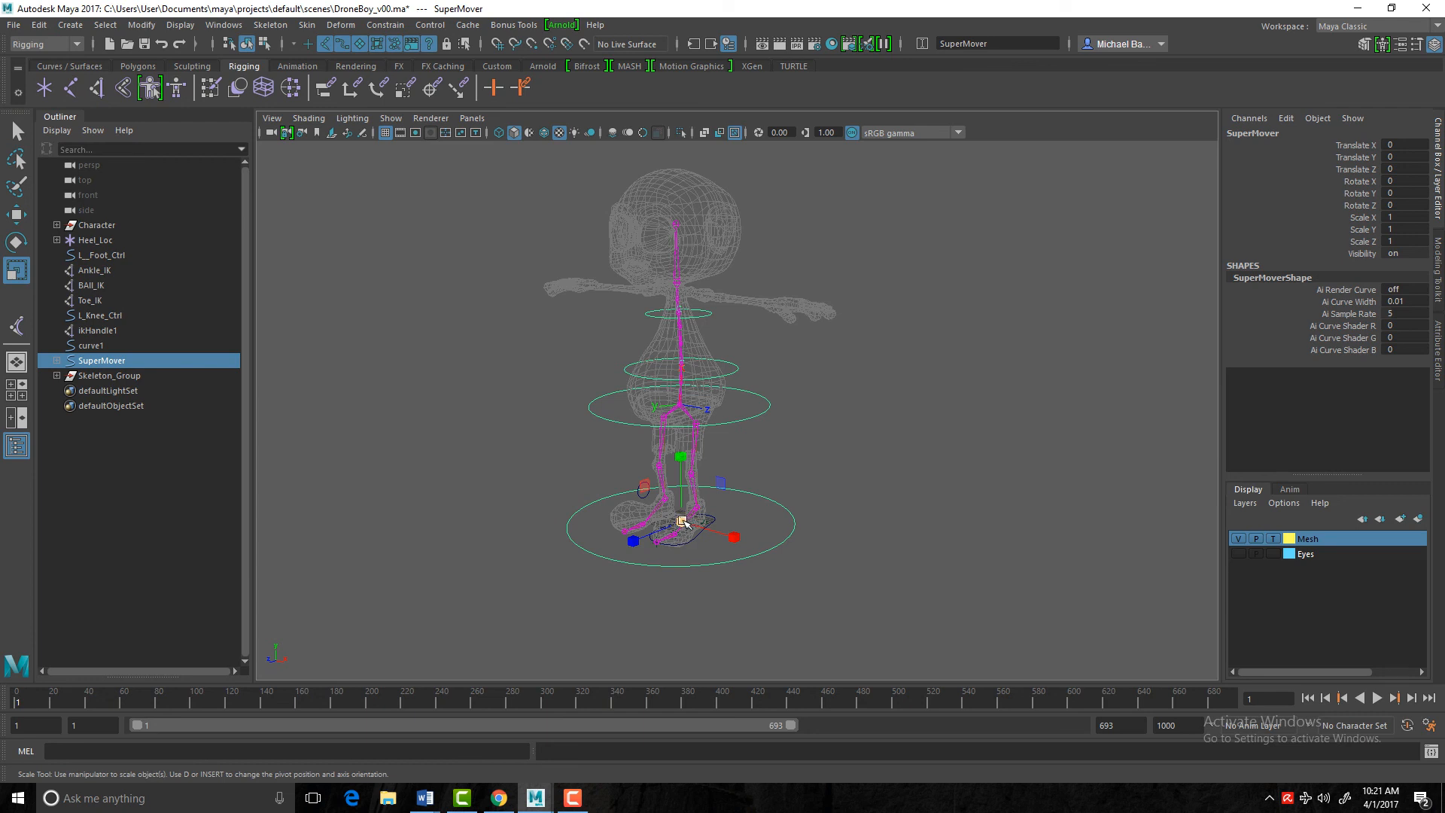
left_click_drag(681, 521, 587, 588)
key("ctrl+z")
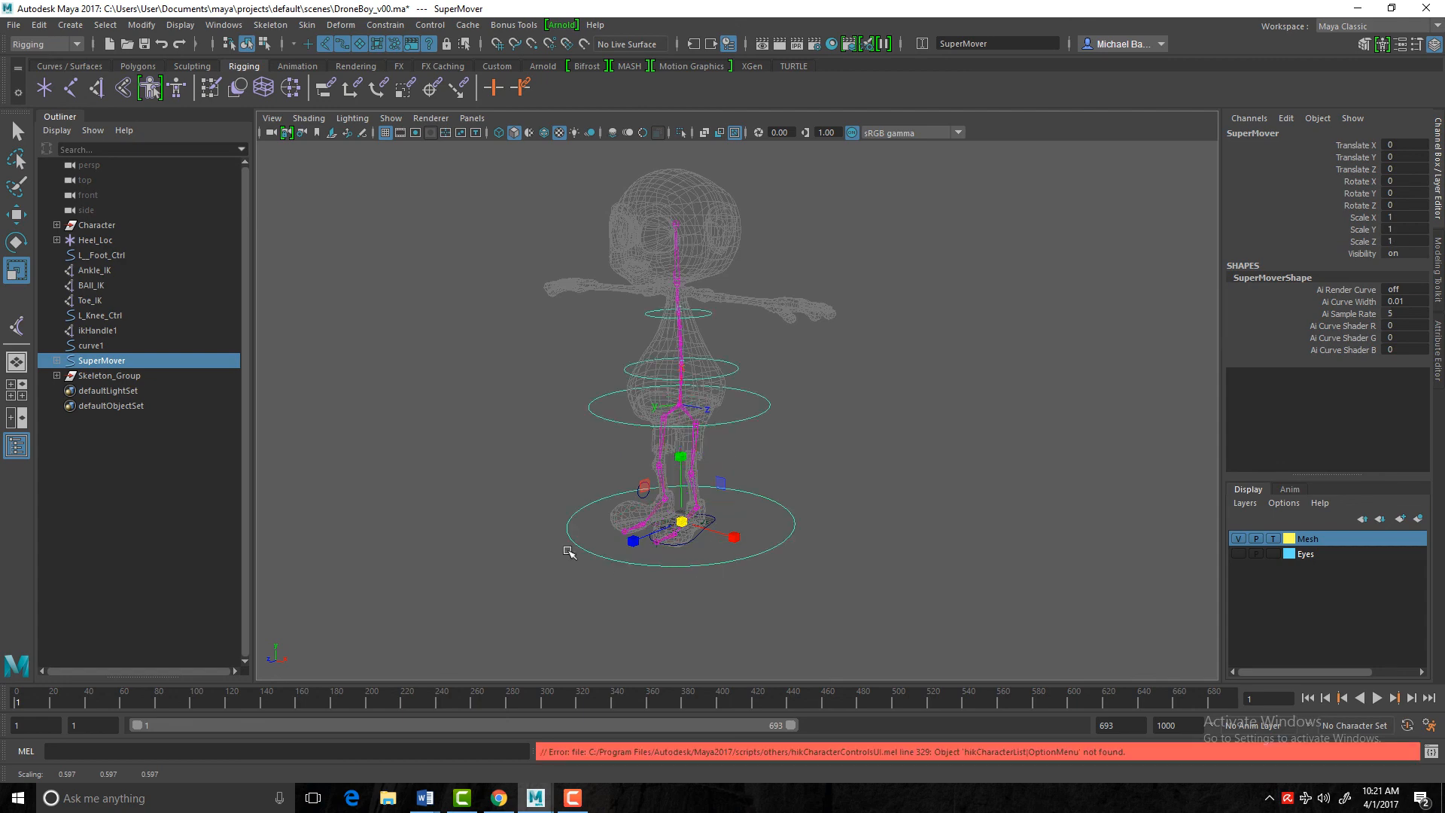
Parent L__Foot_Ctrl to SuperMover and test how the foot control responds to scaling SuperMover
right_click_drag(524, 512, 574, 495, "alt")
left_click_drag(574, 495, 683, 534, "alt")
left_click(708, 506)
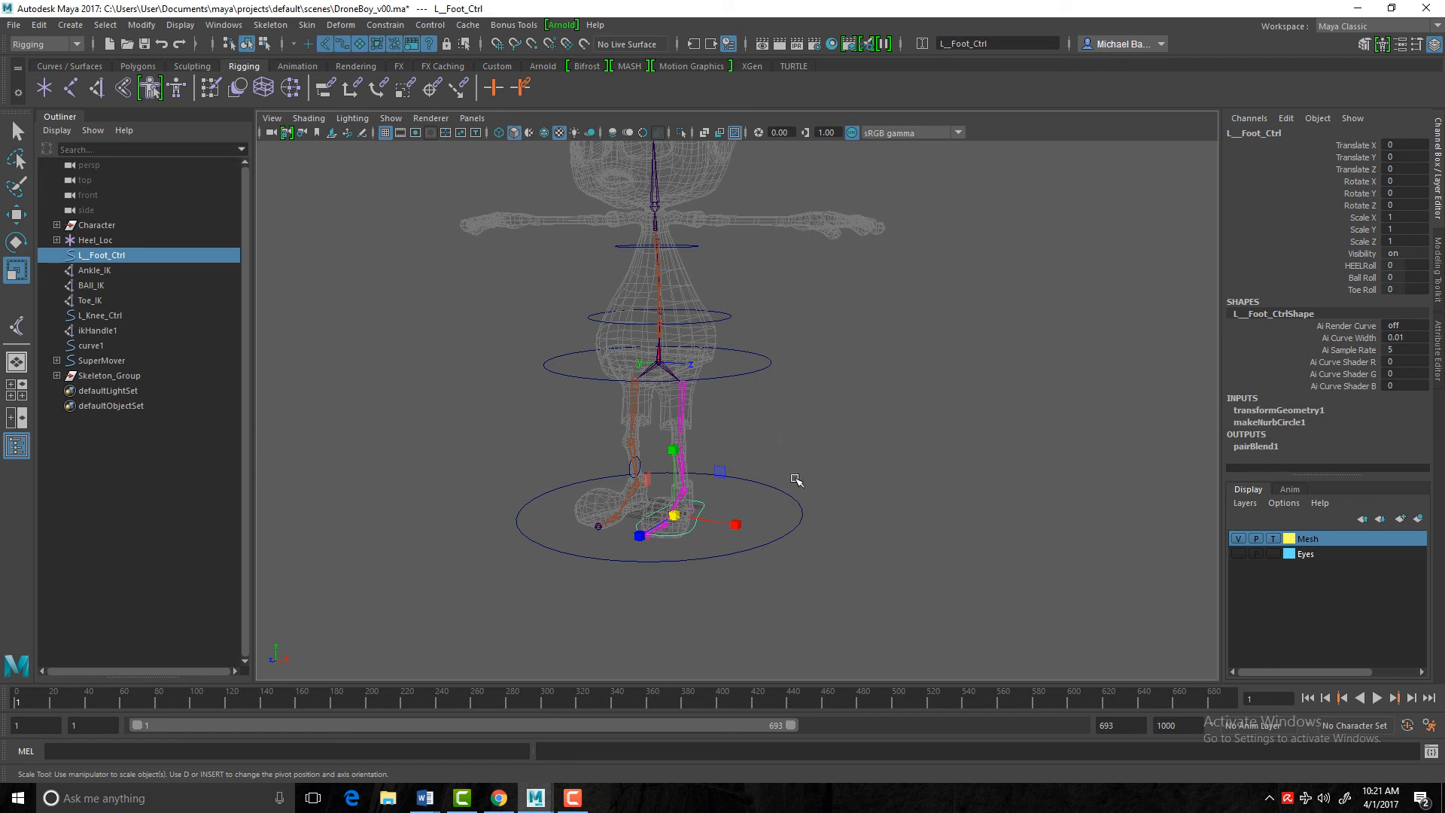
left_click(780, 491, "shift")
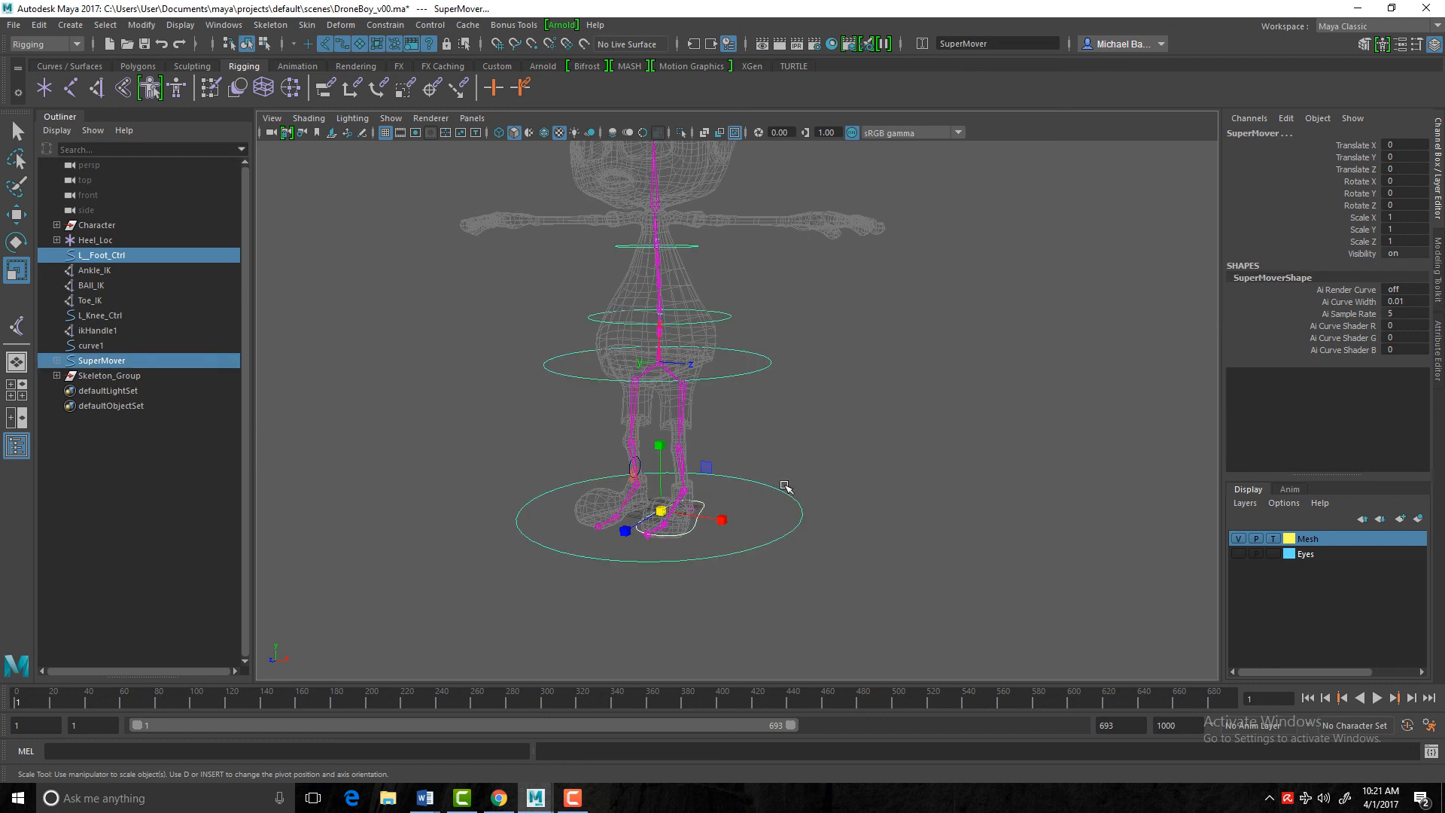
key("p")
key("Up")
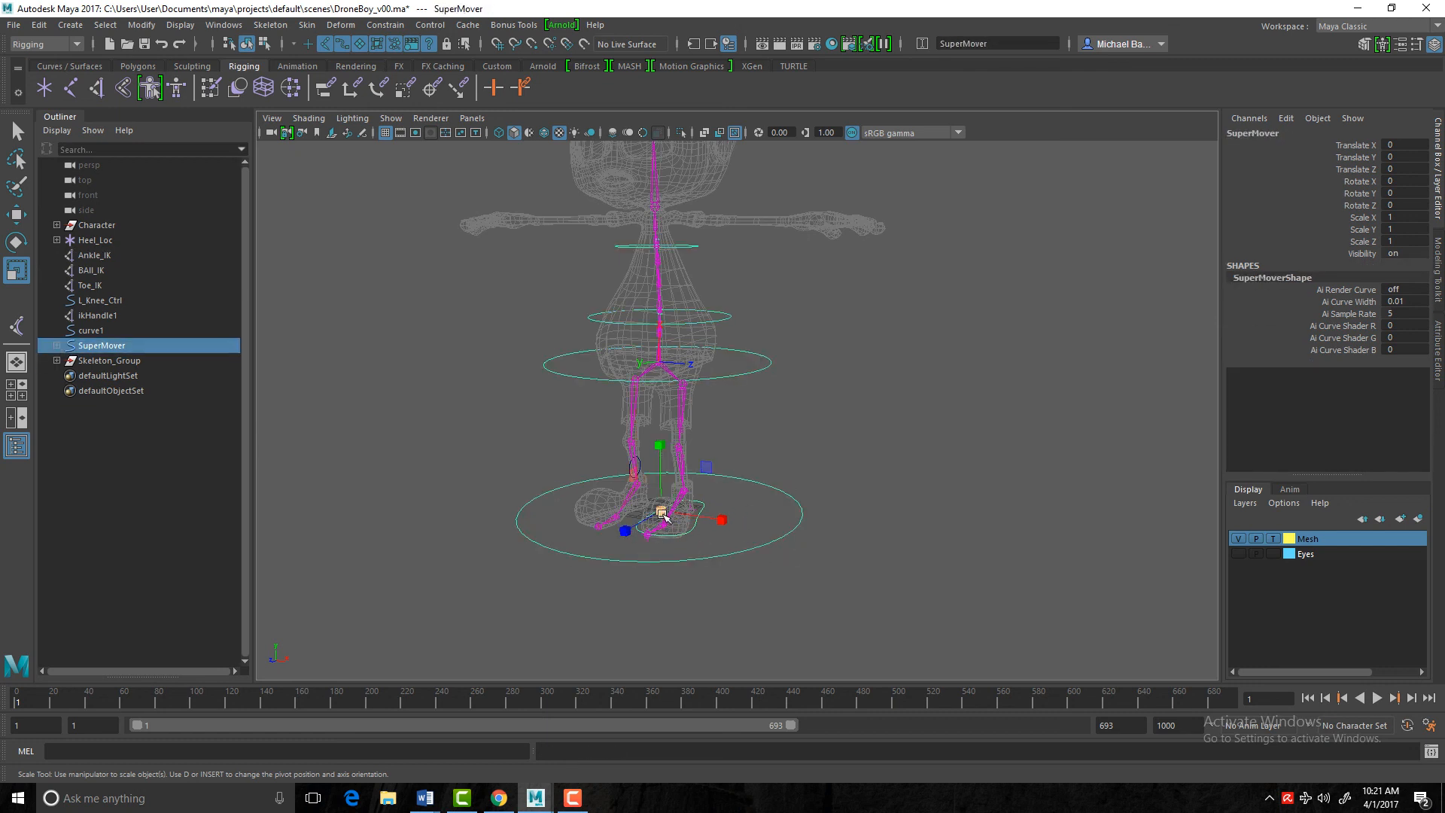
left_click_drag(661, 511, 677, 571)
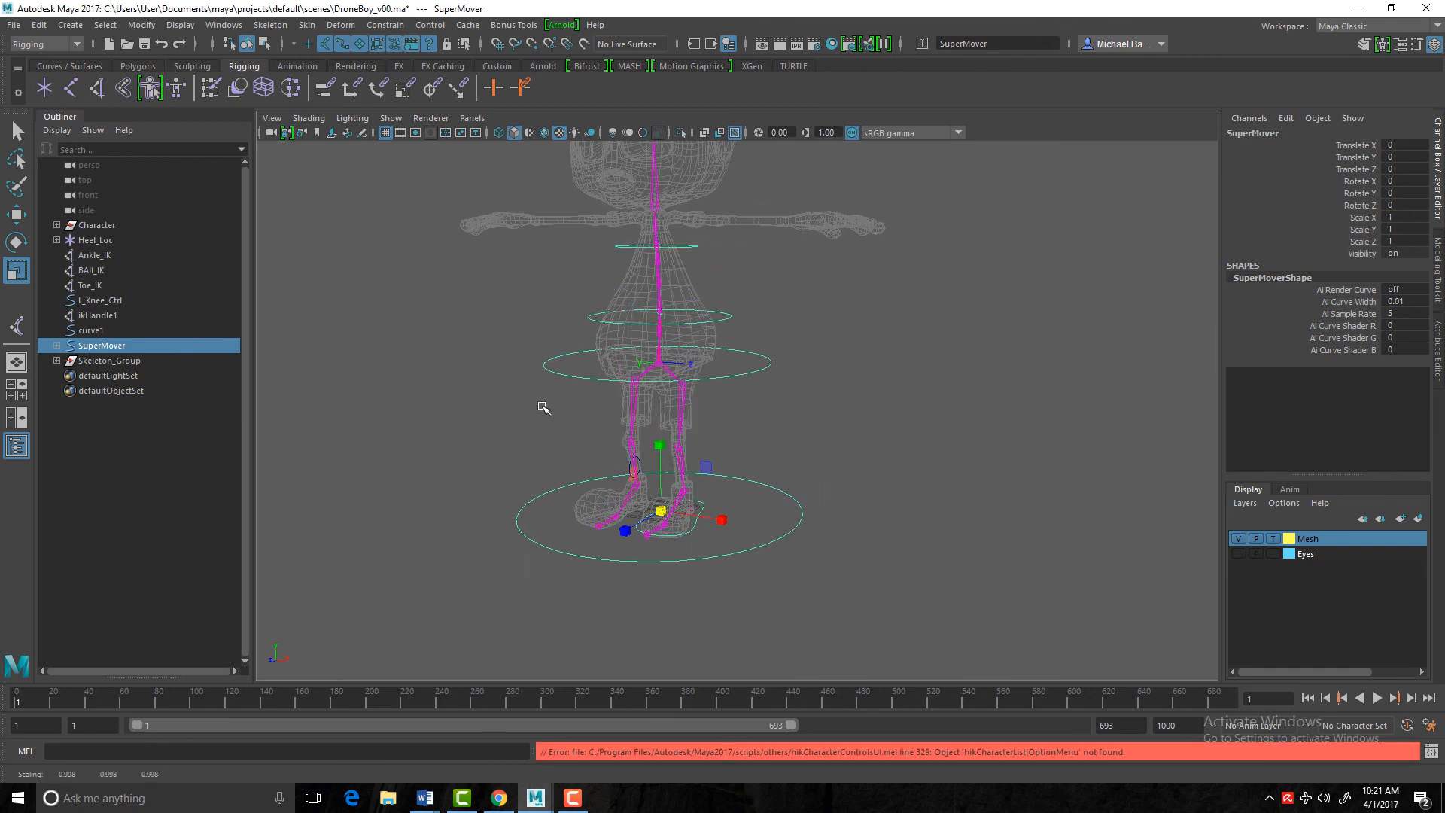